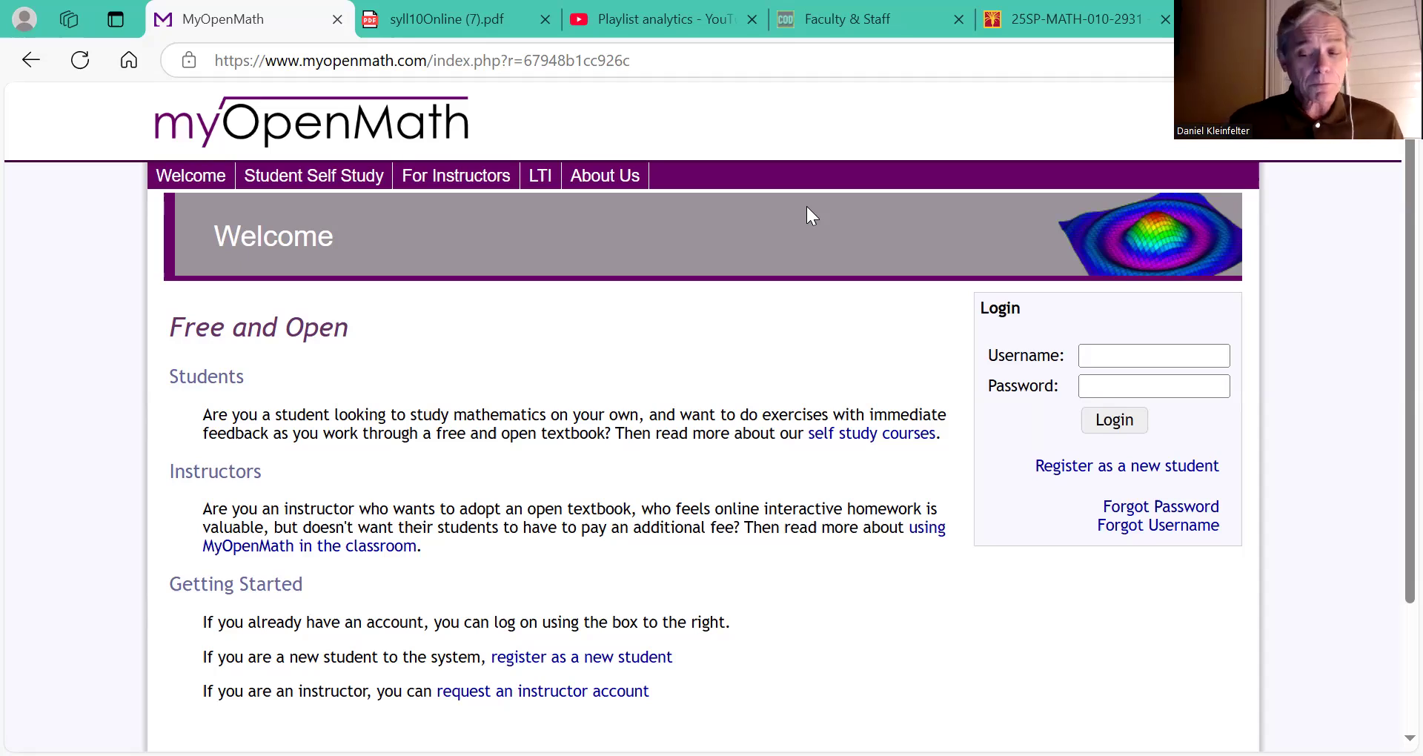
Step: Open the New Student Signup form and bring its Sign Up button into view
click(1083, 468)
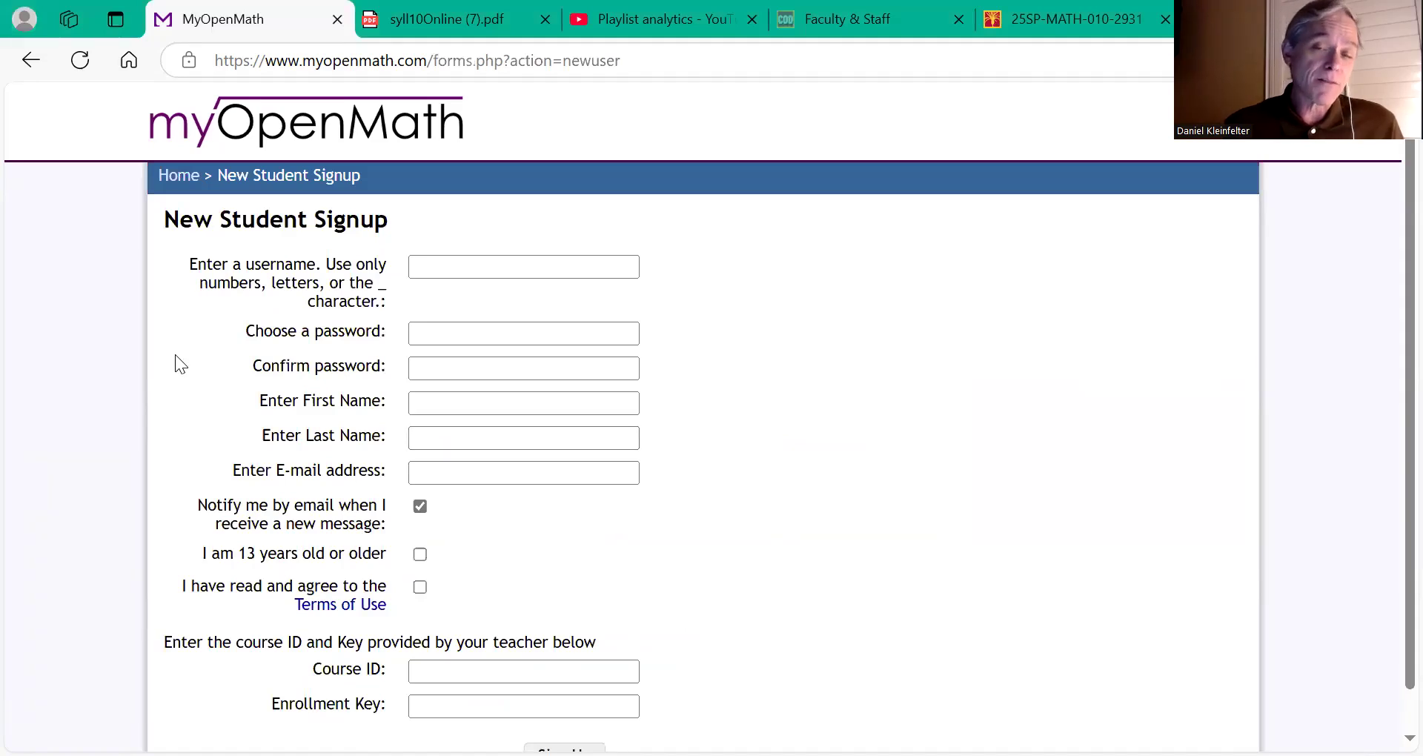
scroll(175, 355, down, 1)
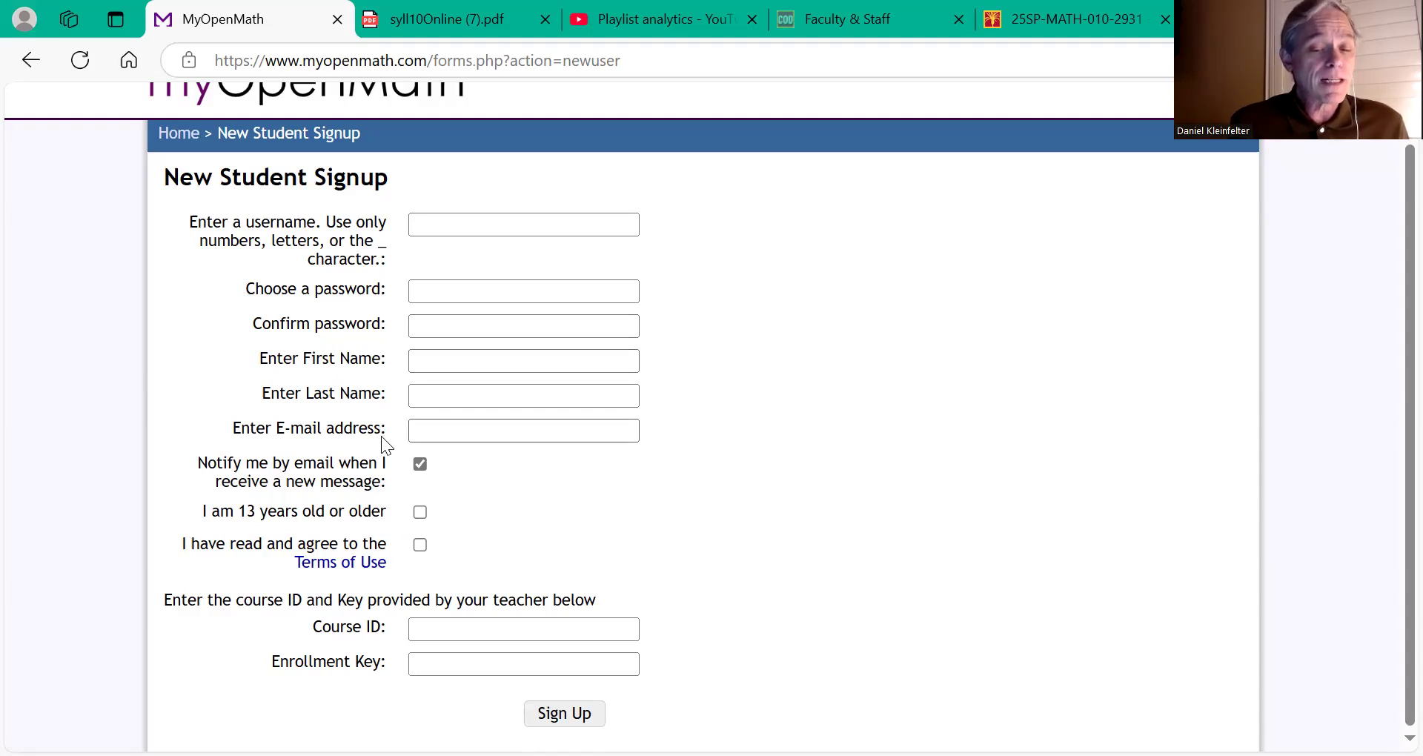
click(475, 426)
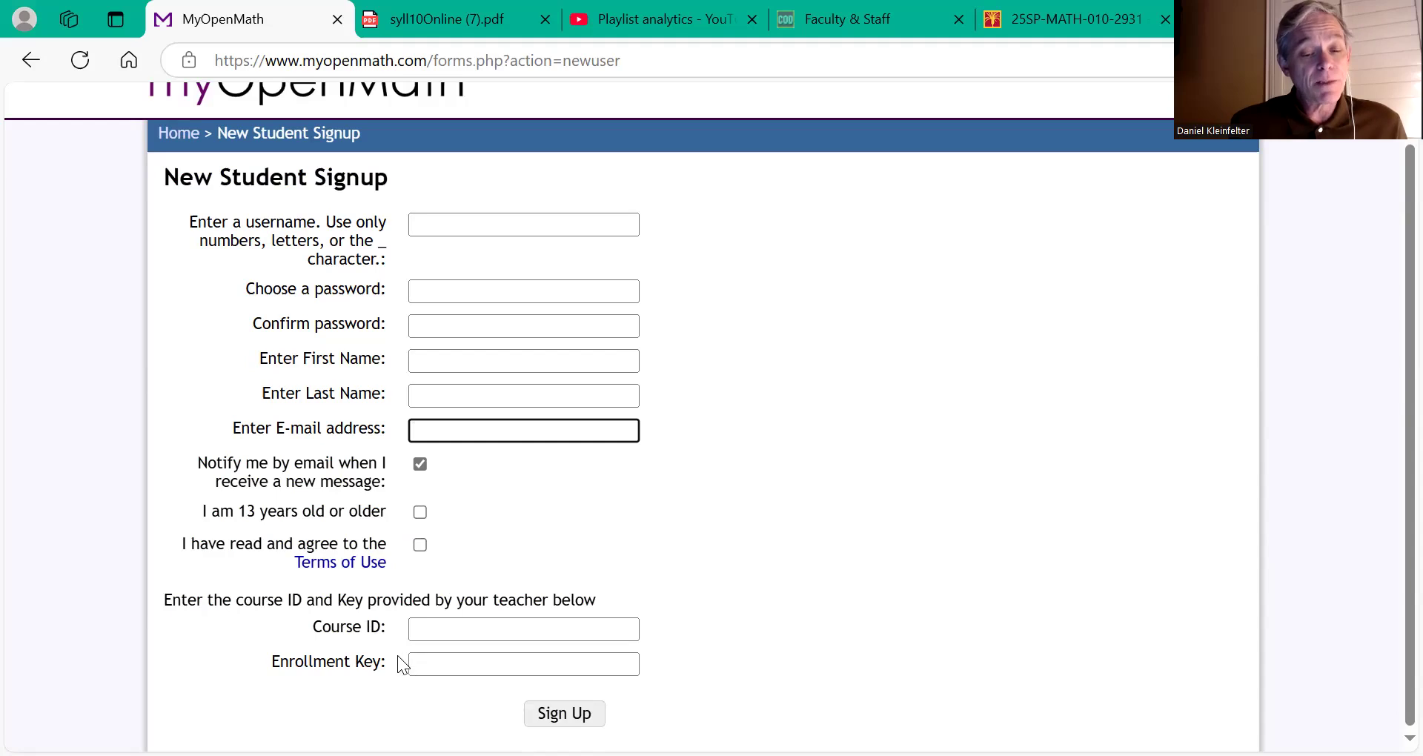
click(434, 634)
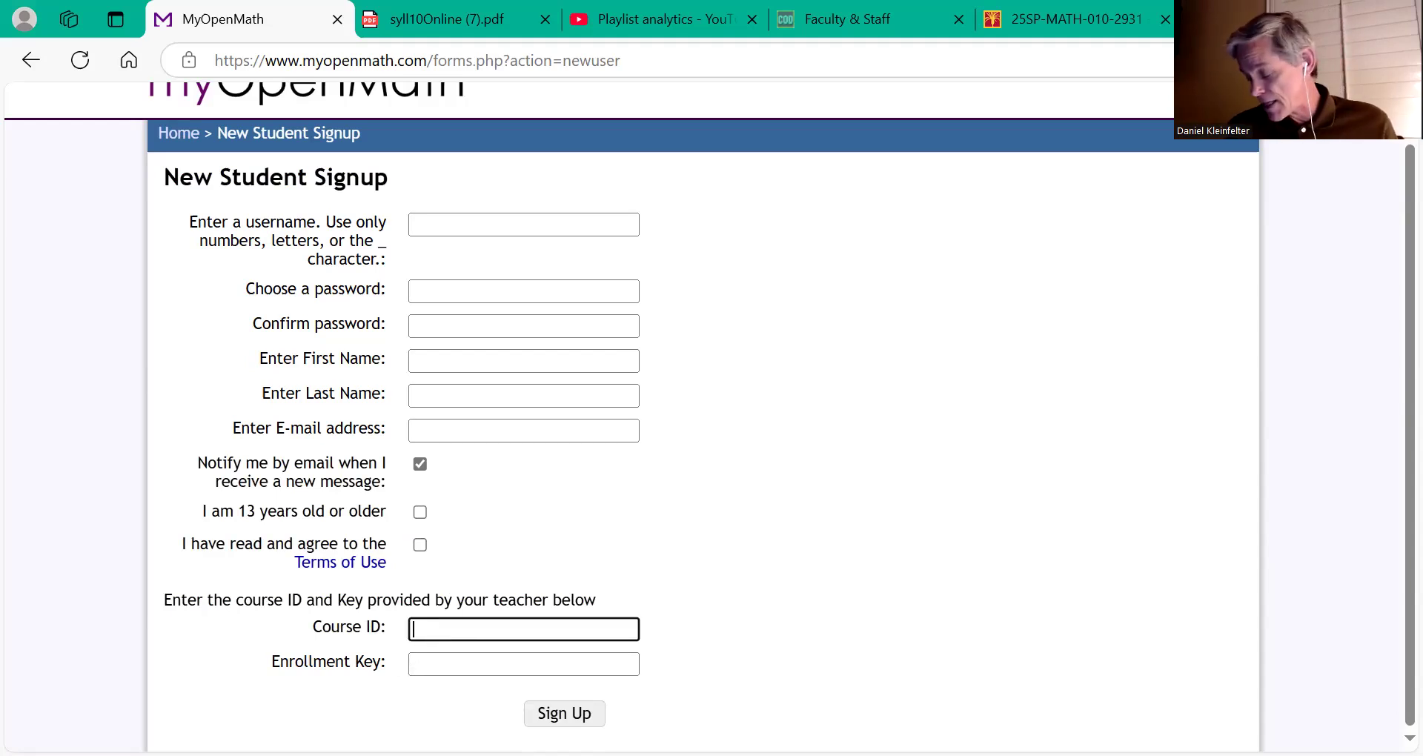
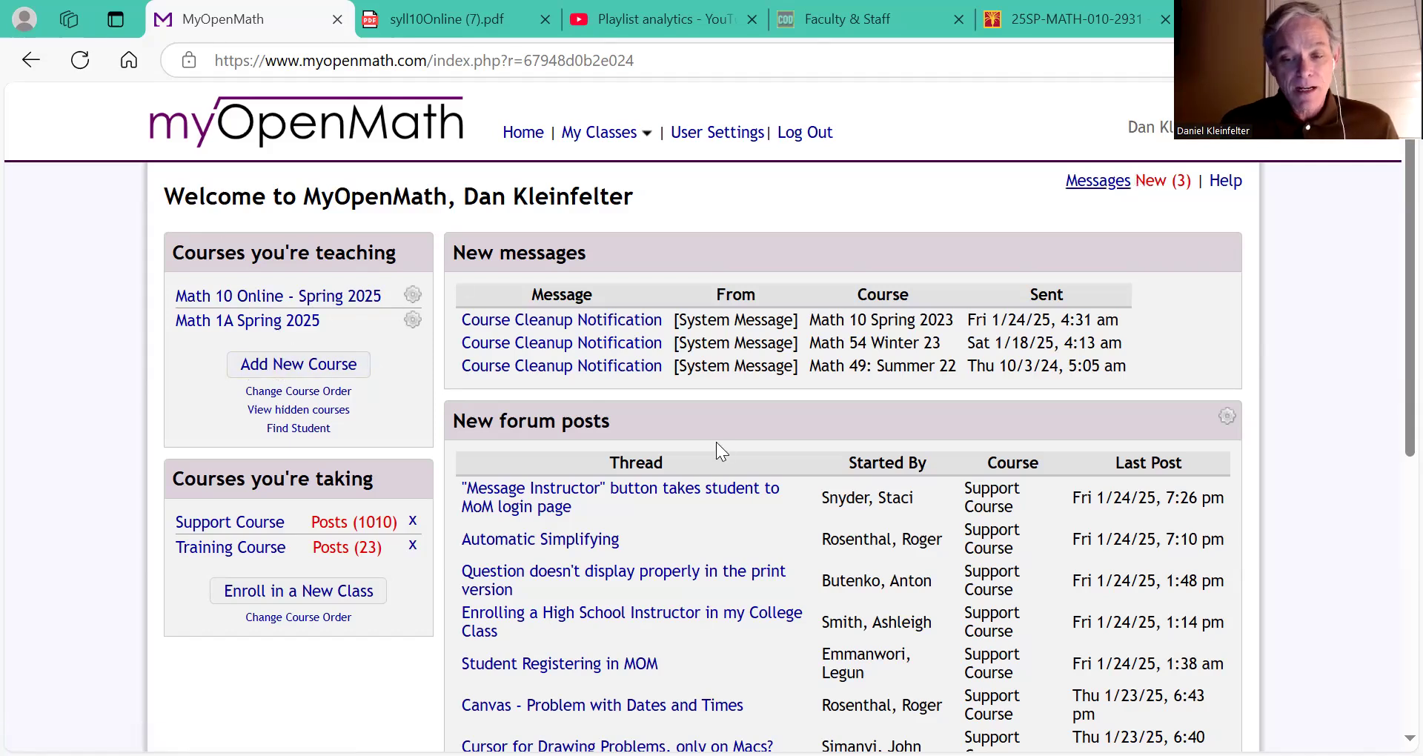
Step: Open the Math 10 Online - Spring 2025 course from the courses you're teaching list
click(241, 303)
Step: Switch the Math 10 course page to Student view and scroll down to its calendar
click(1076, 244)
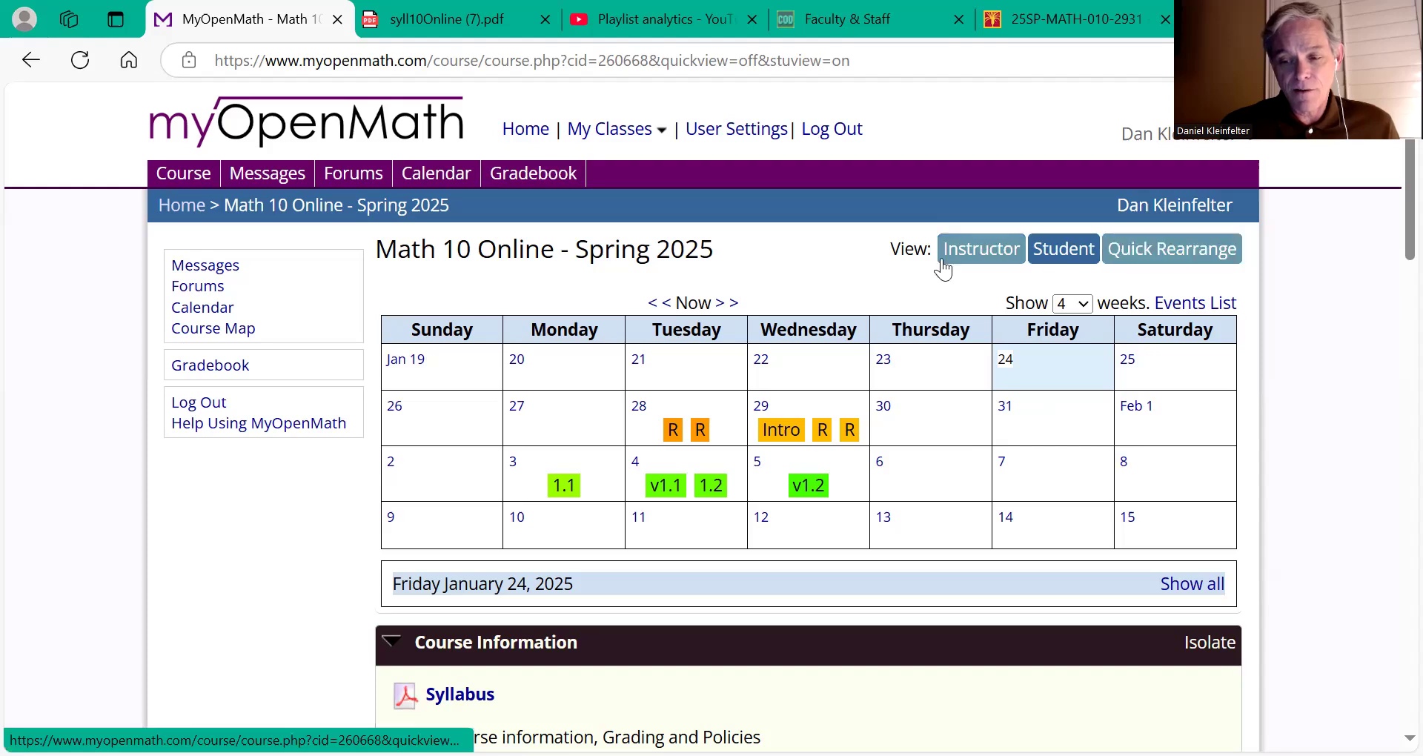
scroll(887, 263, down, 2)
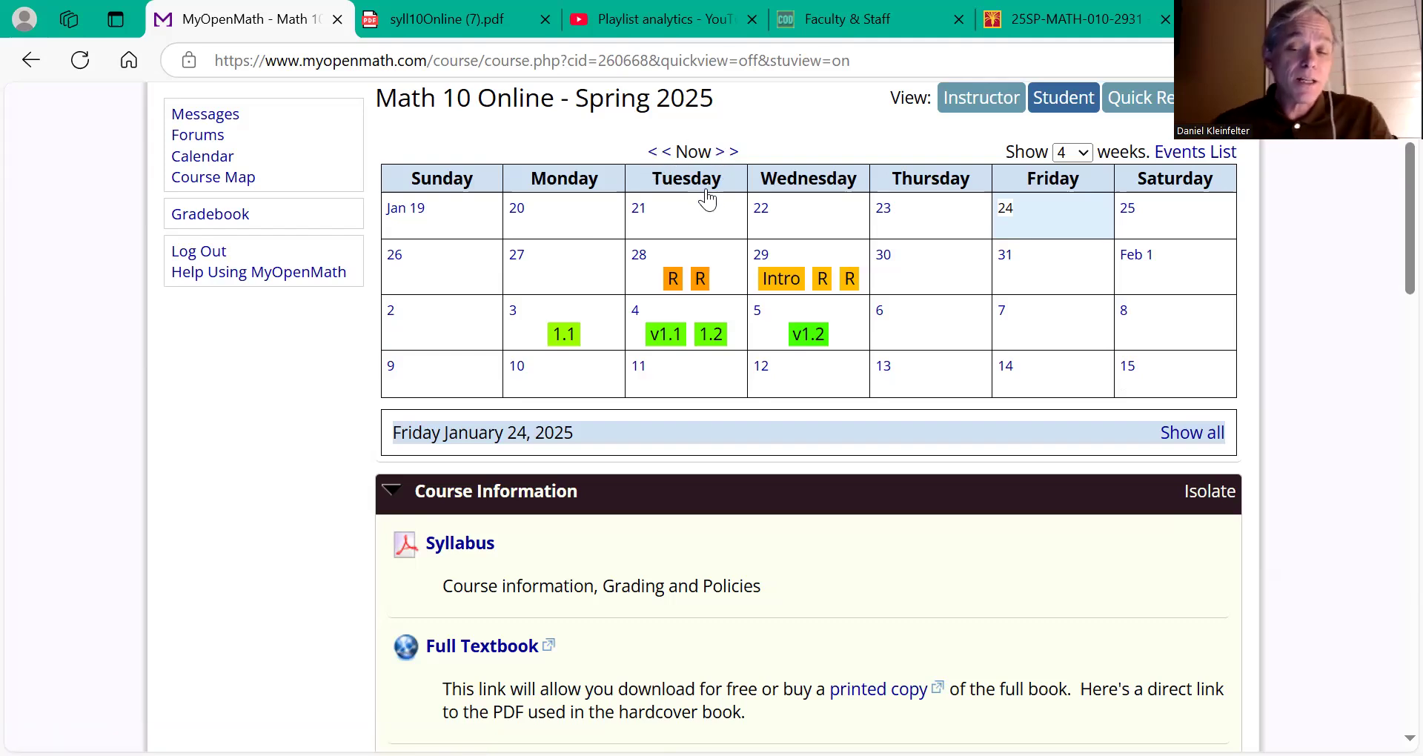
Step: Page the course calendar back to the empty weeks of Dec 22 to Jan 18
scroll(706, 196, up, 4)
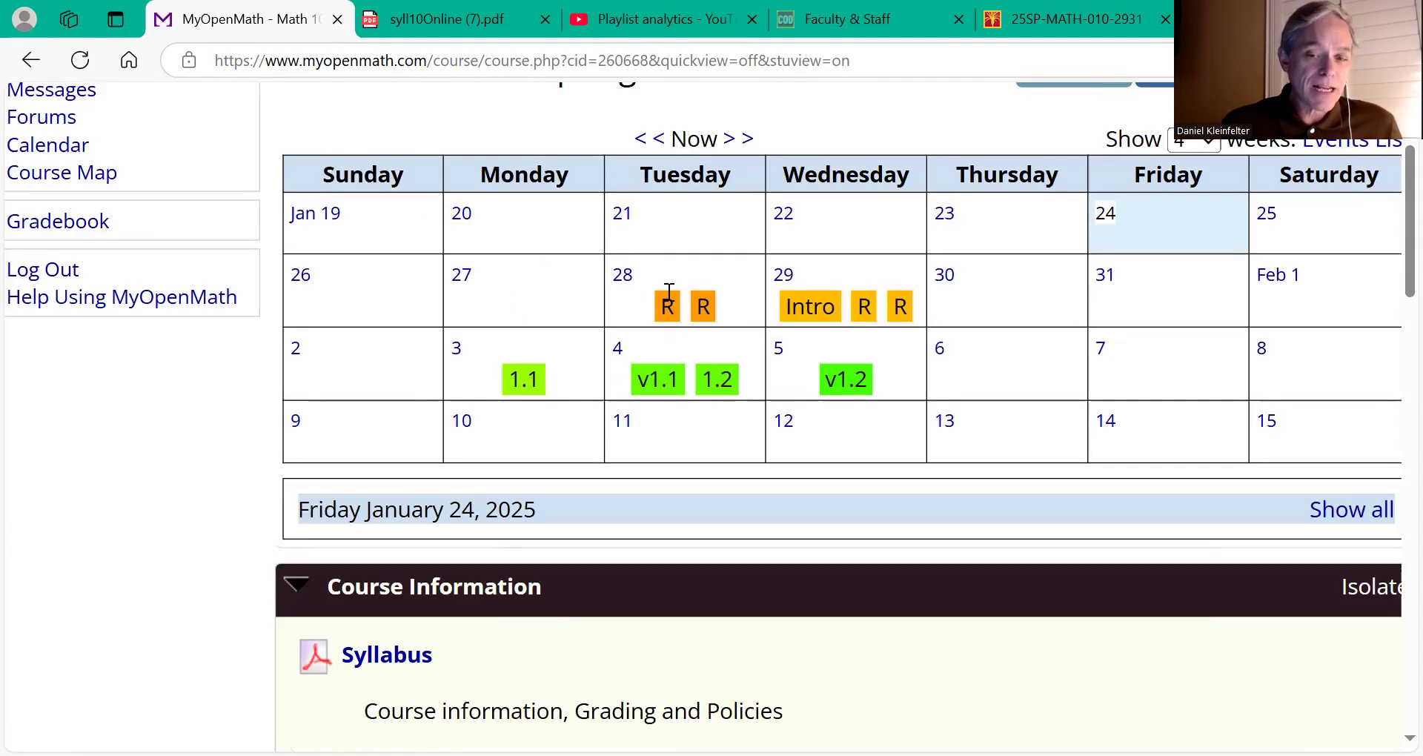
click(653, 146)
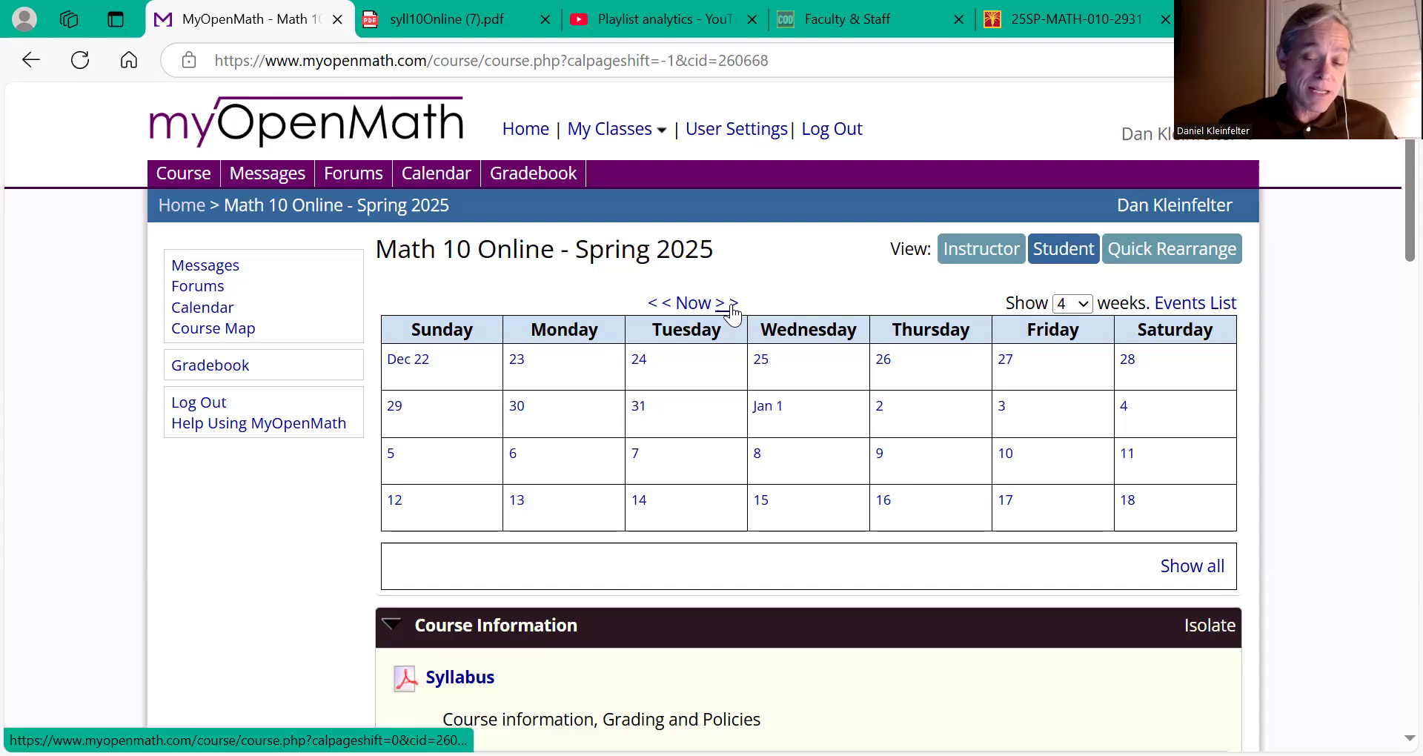
Step: Page the calendar forward to the weeks from Feb 16, then back to Jan 19 – Feb 15
scroll(950, 423, down, 3)
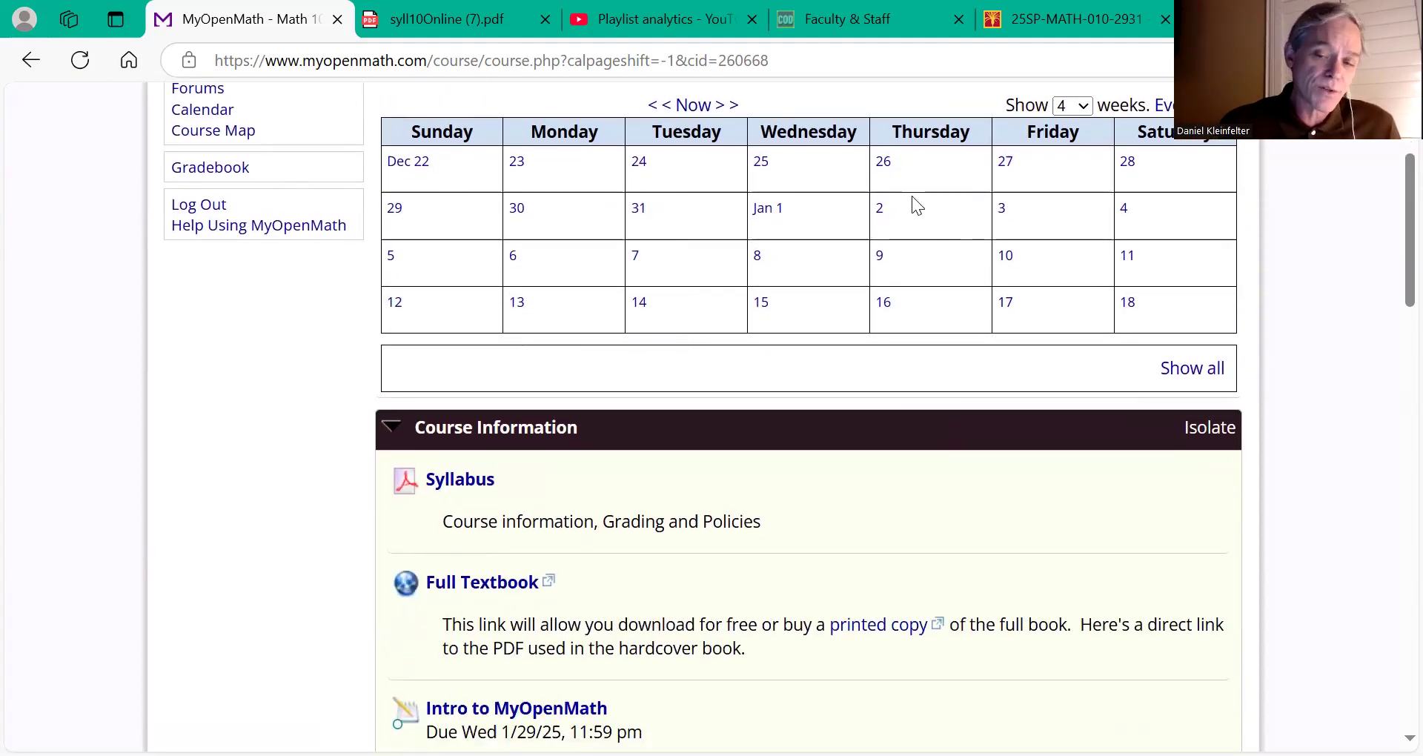
click(727, 108)
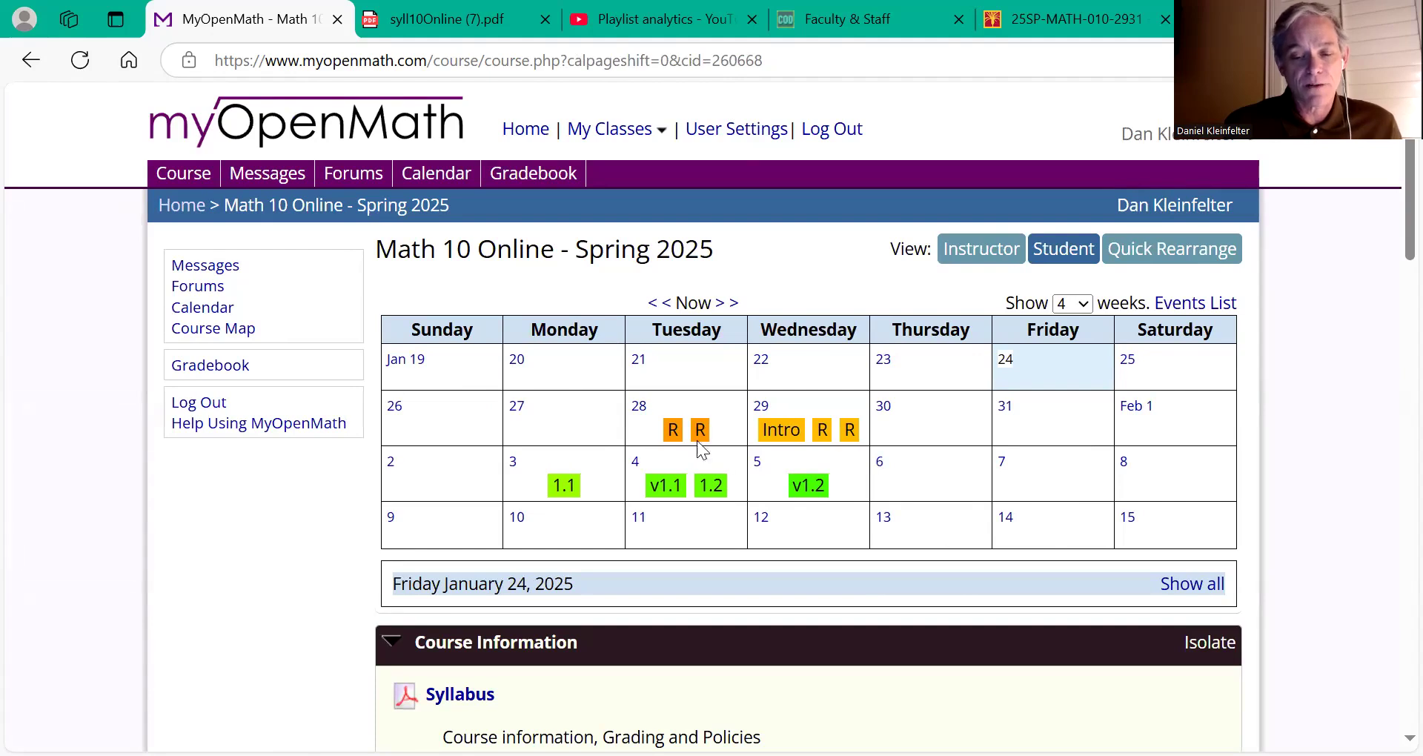
click(728, 305)
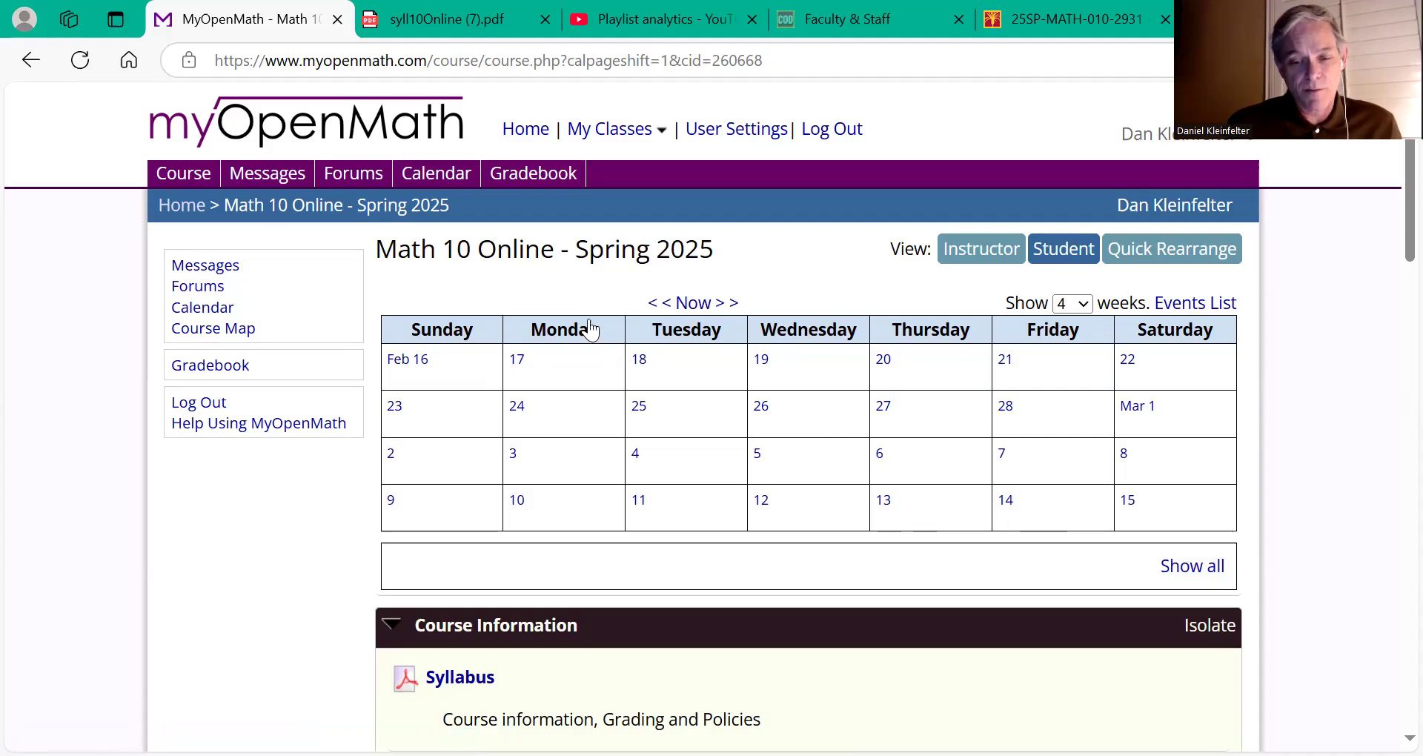
click(652, 304)
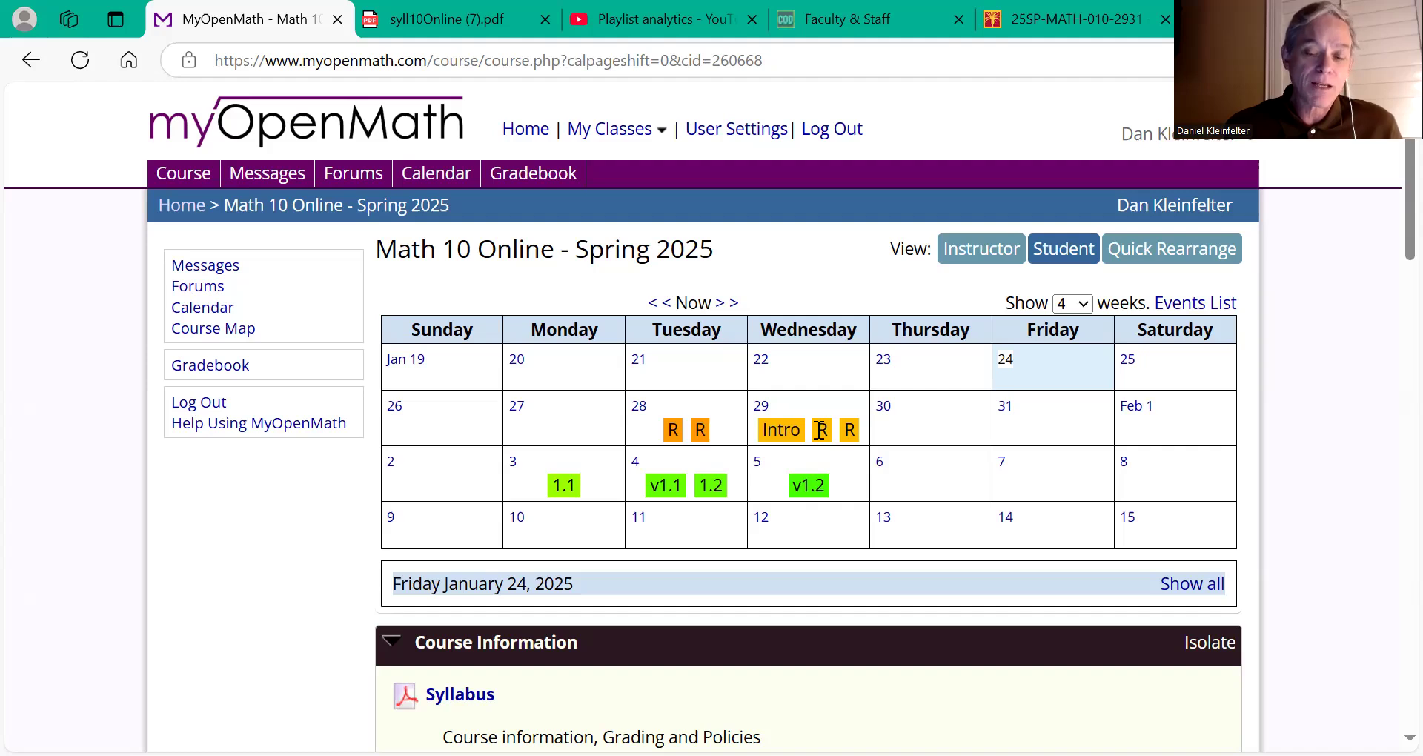
scroll(797, 483, down, 1)
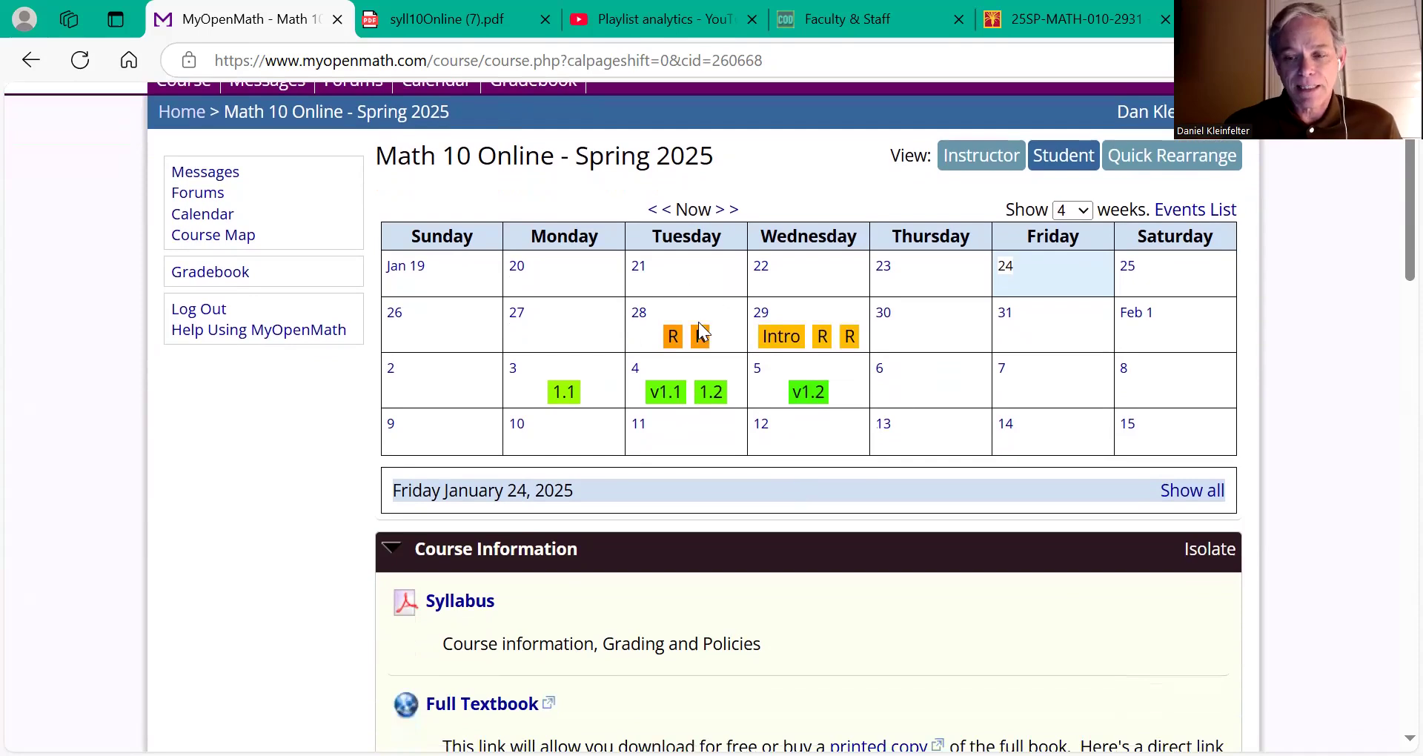
Step: Collapse the Course Information block so Prerequisite Review and Chapter 1 Functions move up
scroll(701, 333, down, 2)
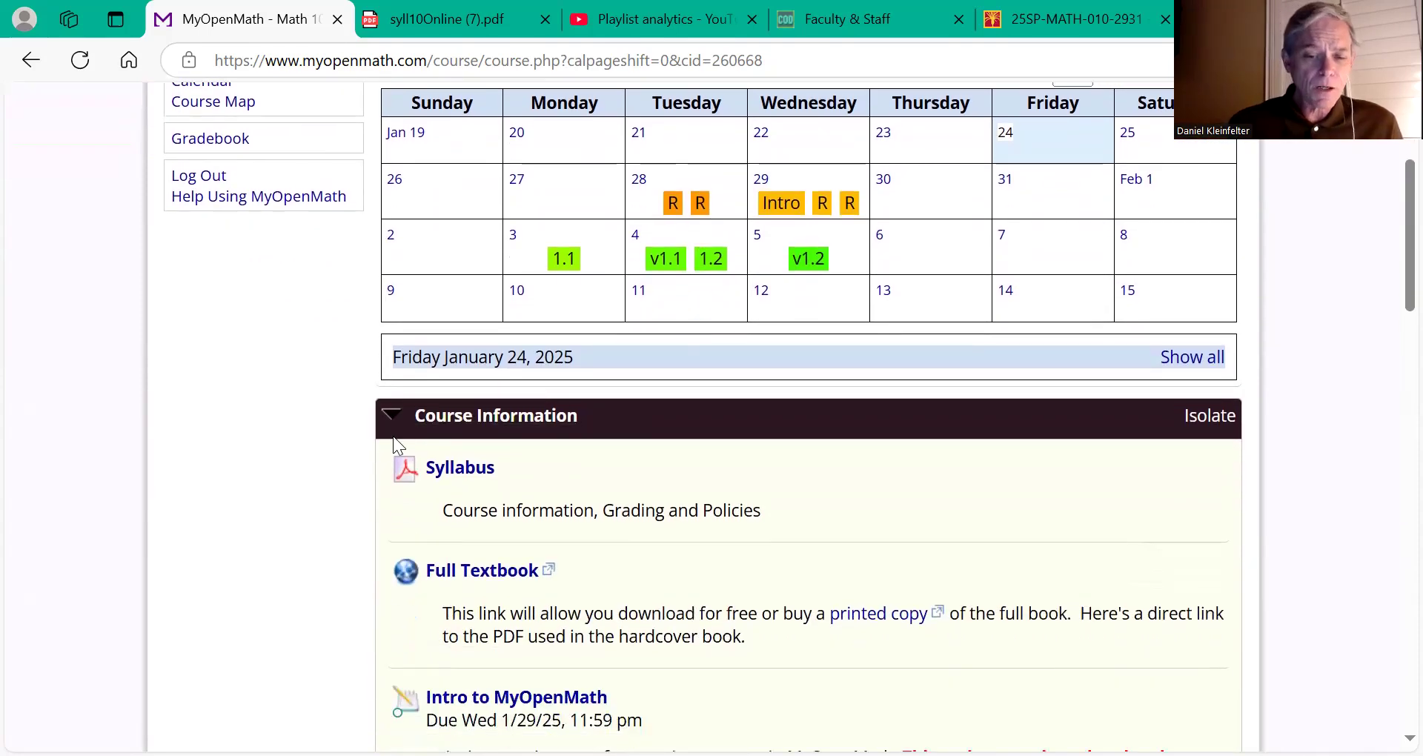
scroll(393, 436, down, 2)
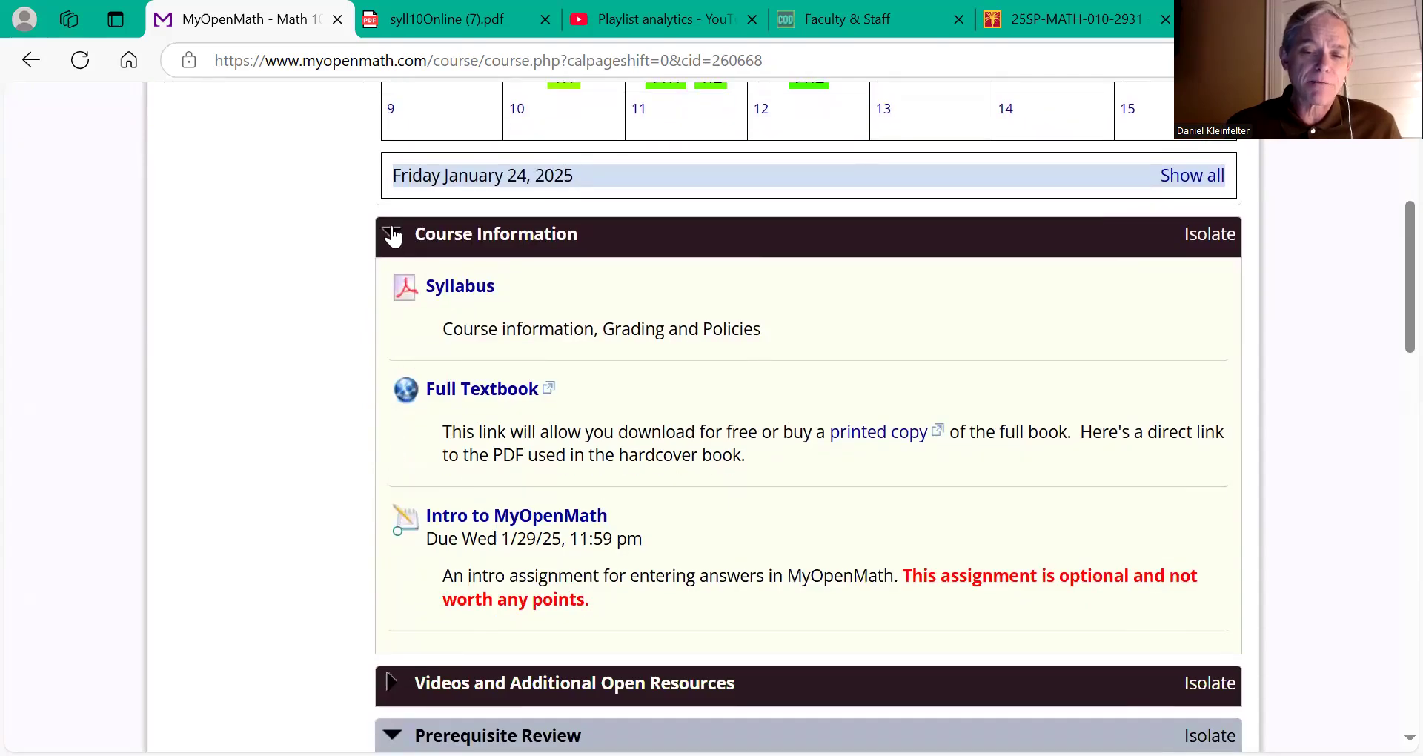
click(393, 234)
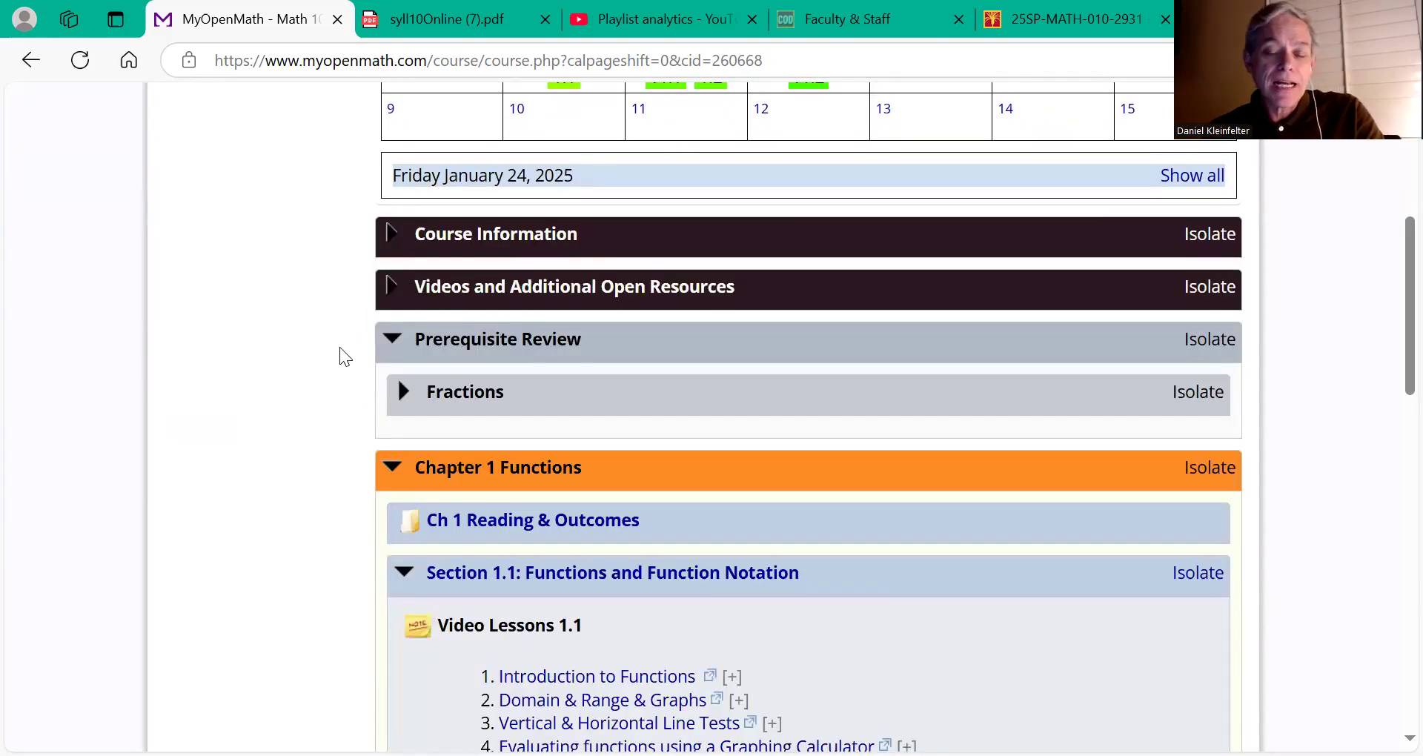
ctrl+scroll(339, 346, up, 5)
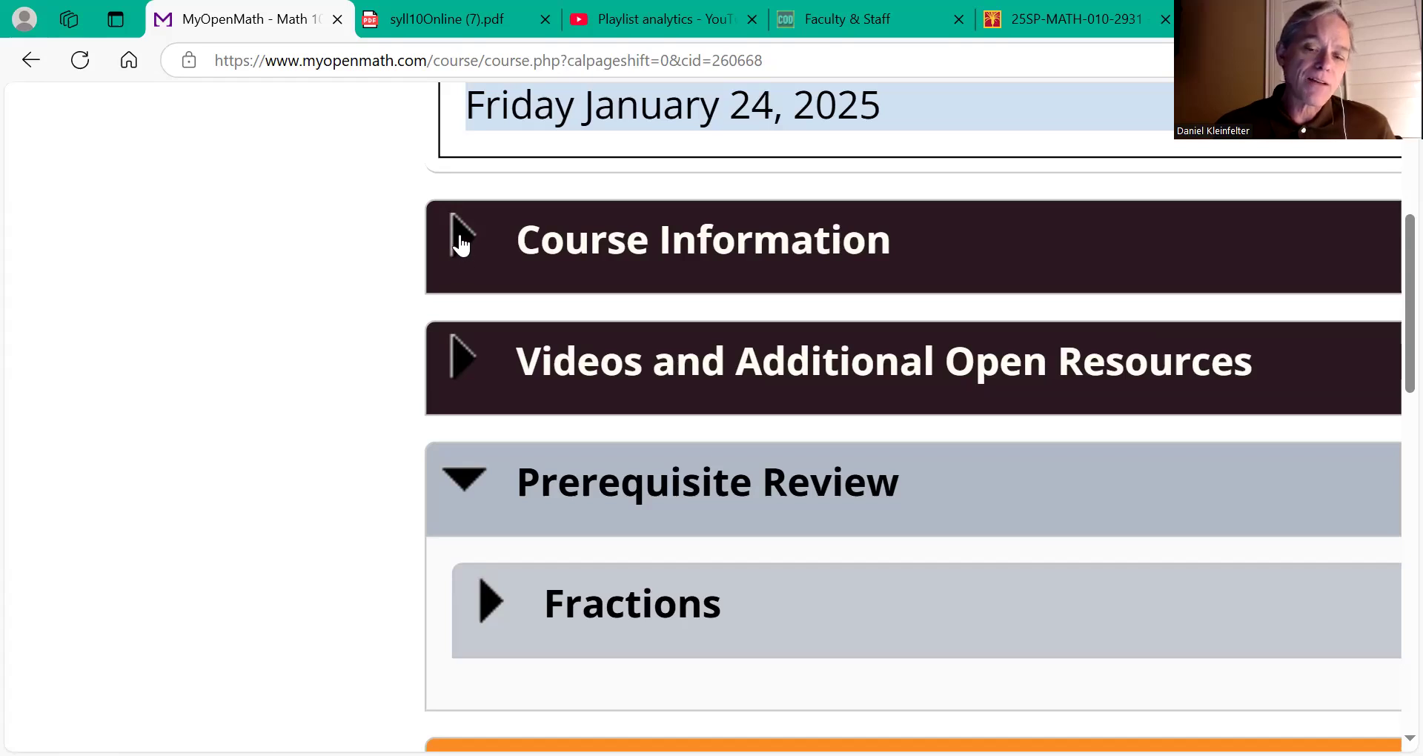
click(461, 244)
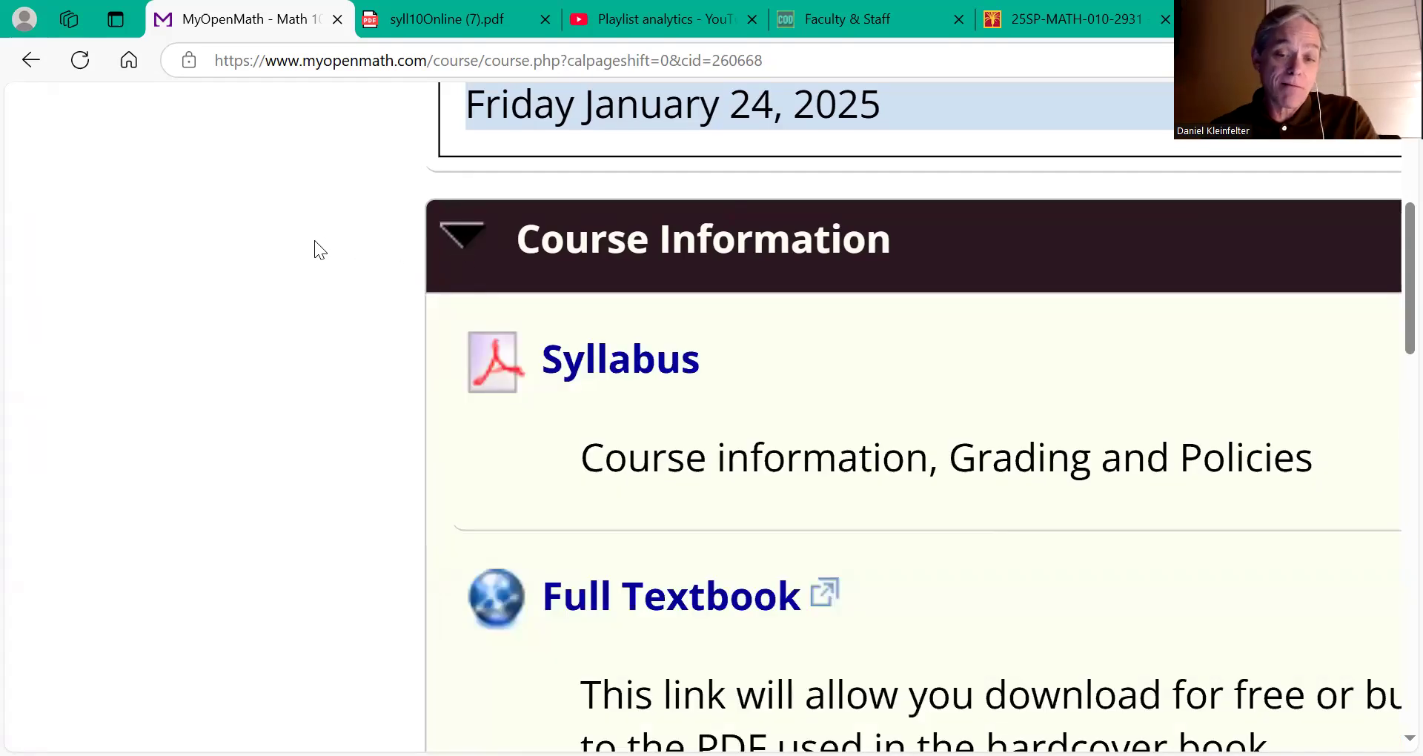
key(ctrl+minus)
key(ctrl+minus)
key(ctrl+minus)
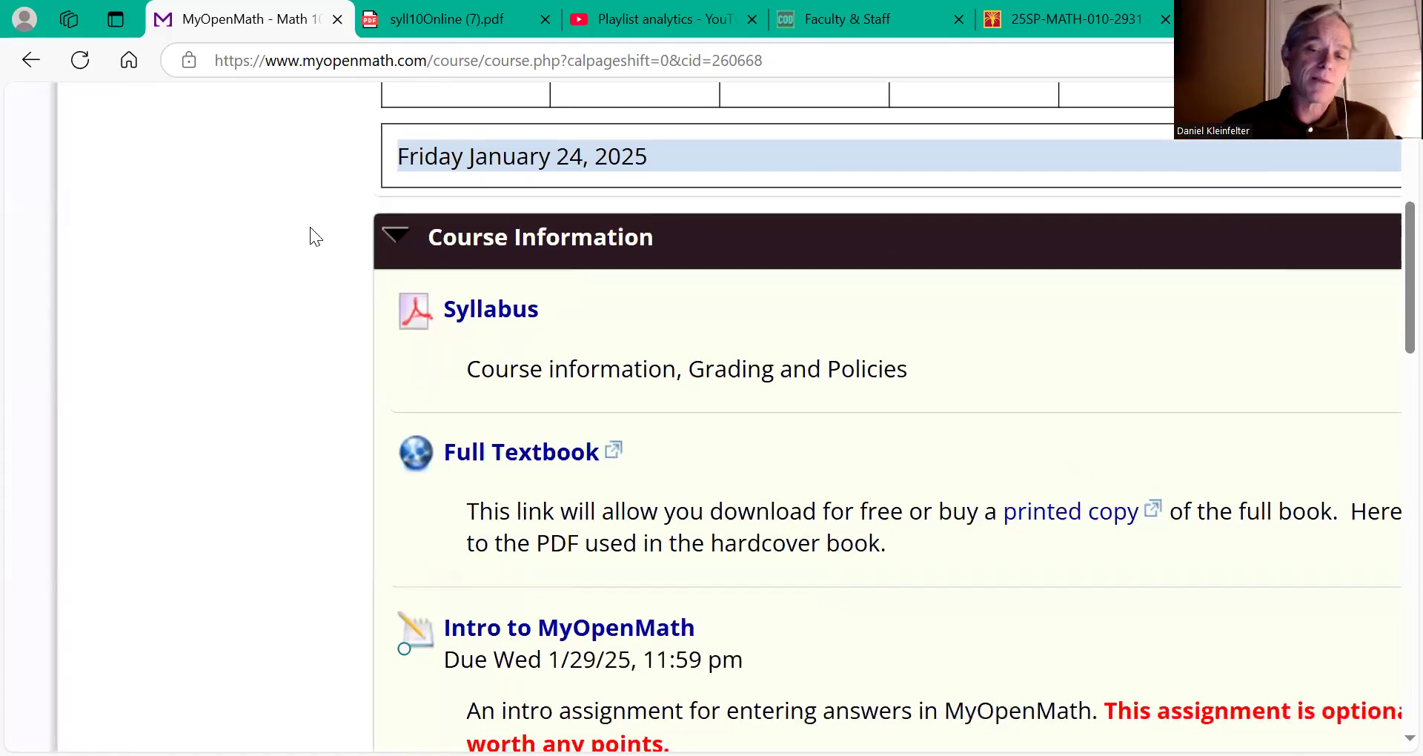
scroll(310, 227, down, 1)
scroll(310, 226, right, 1)
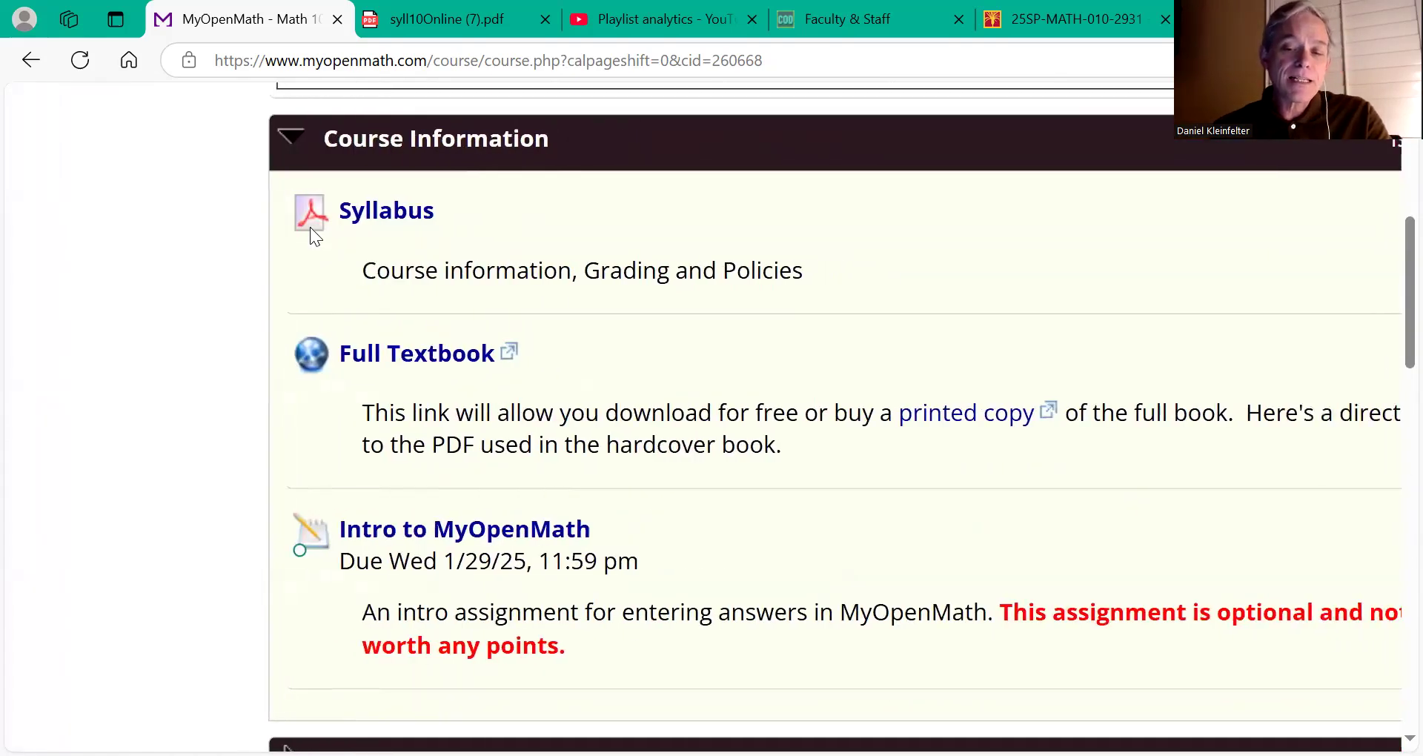
scroll(310, 226, right, 1)
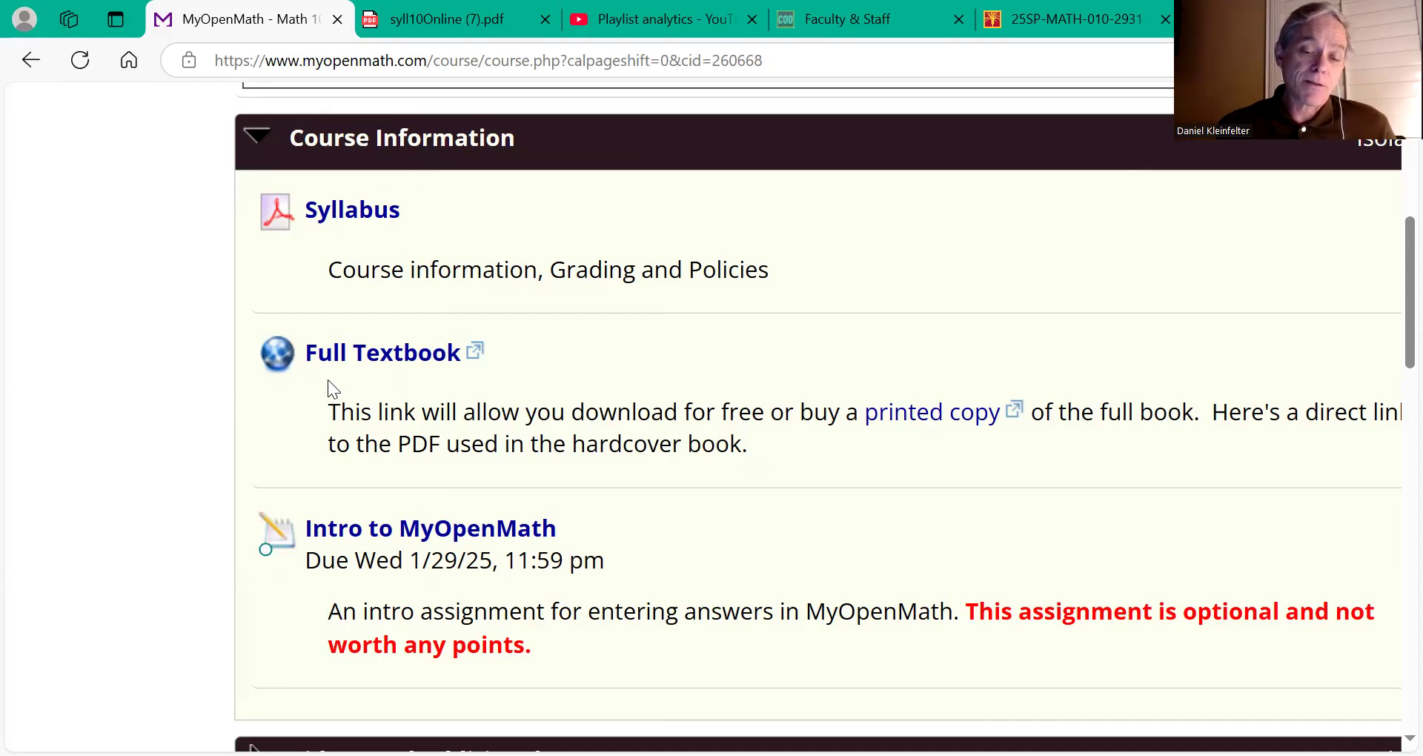
scroll(327, 379, down, 2)
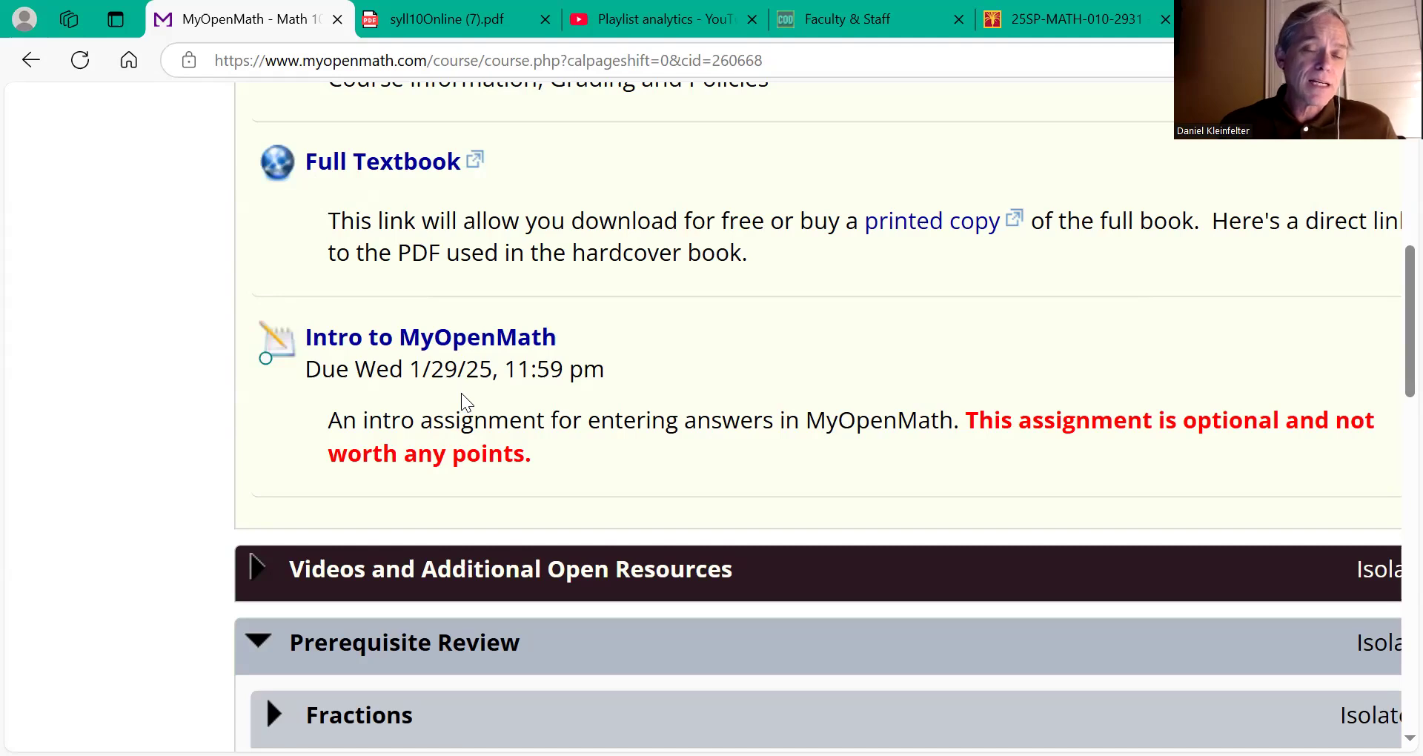
scroll(461, 393, right, 3)
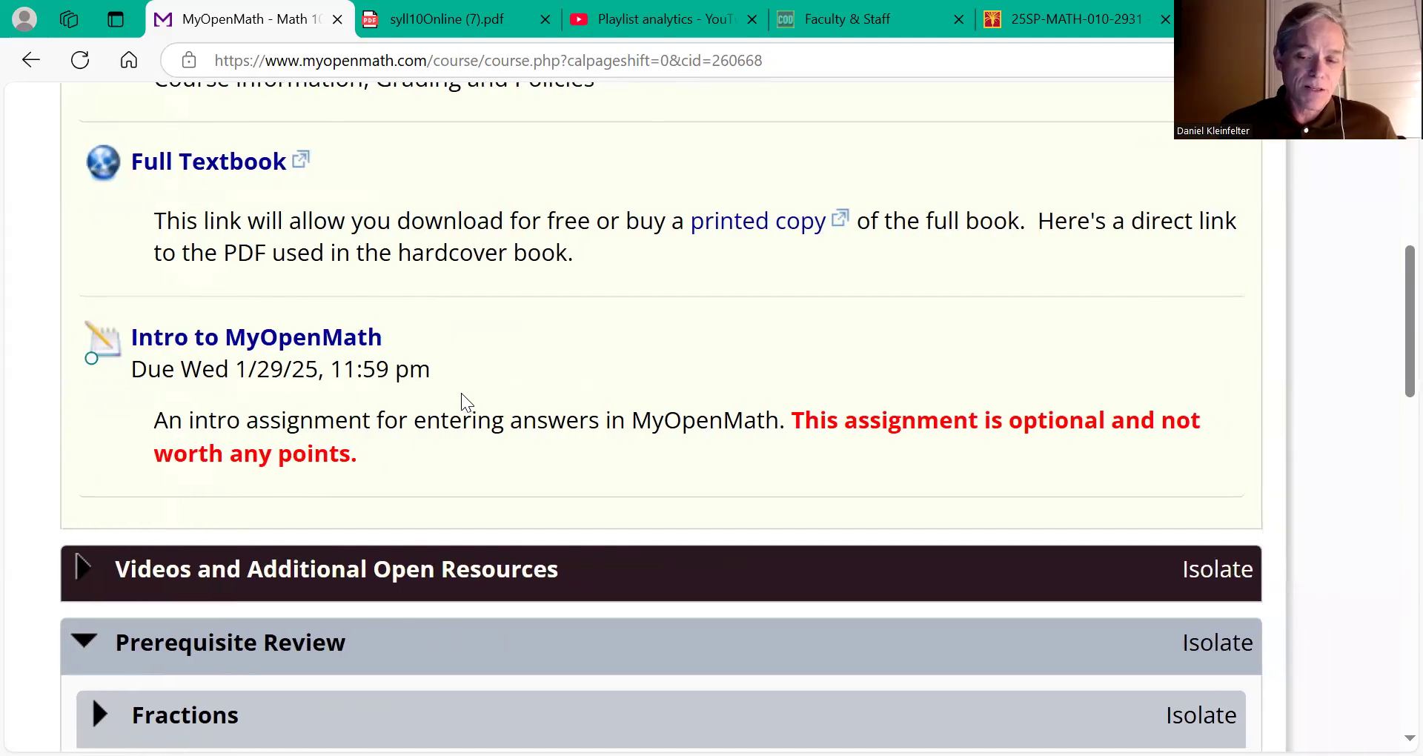
scroll(461, 400, left, 1)
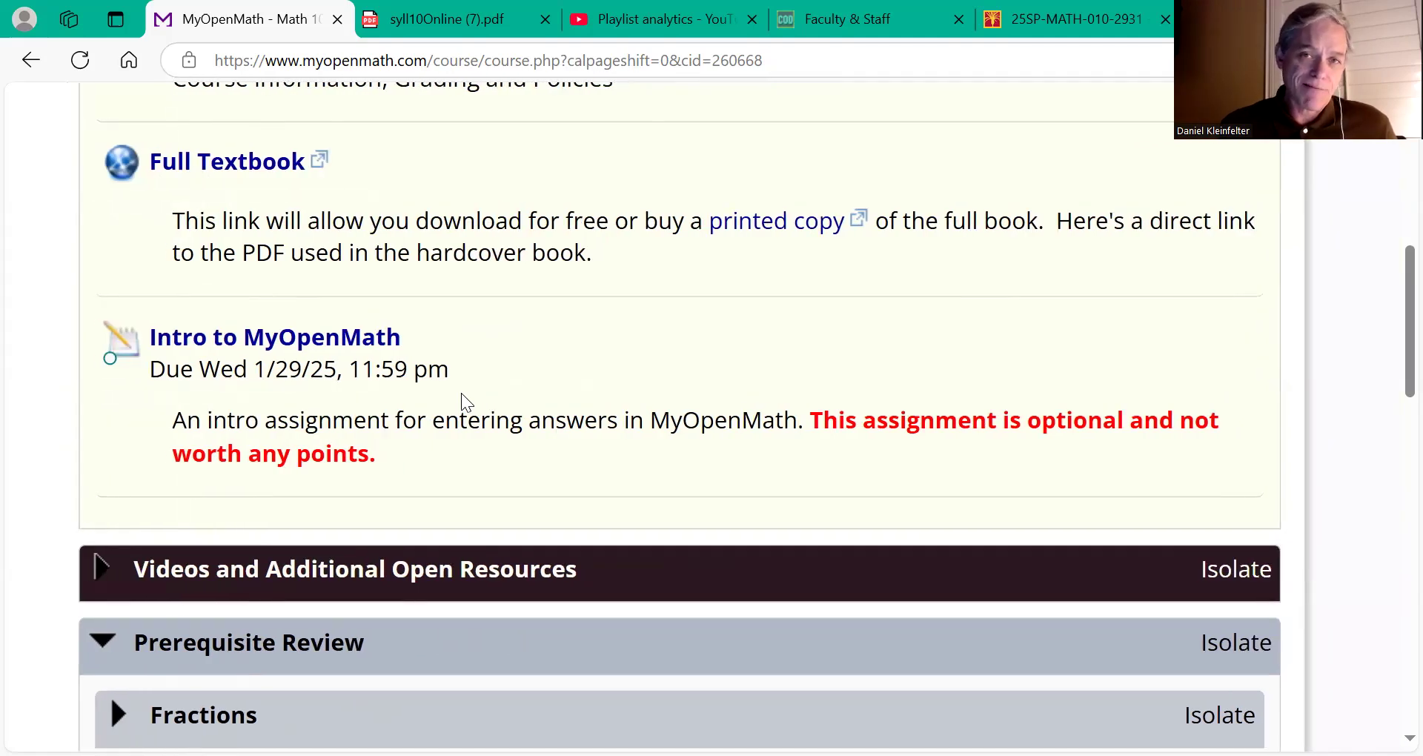
scroll(463, 401, left, 2)
scroll(463, 400, down, 2)
scroll(463, 394, down, 2)
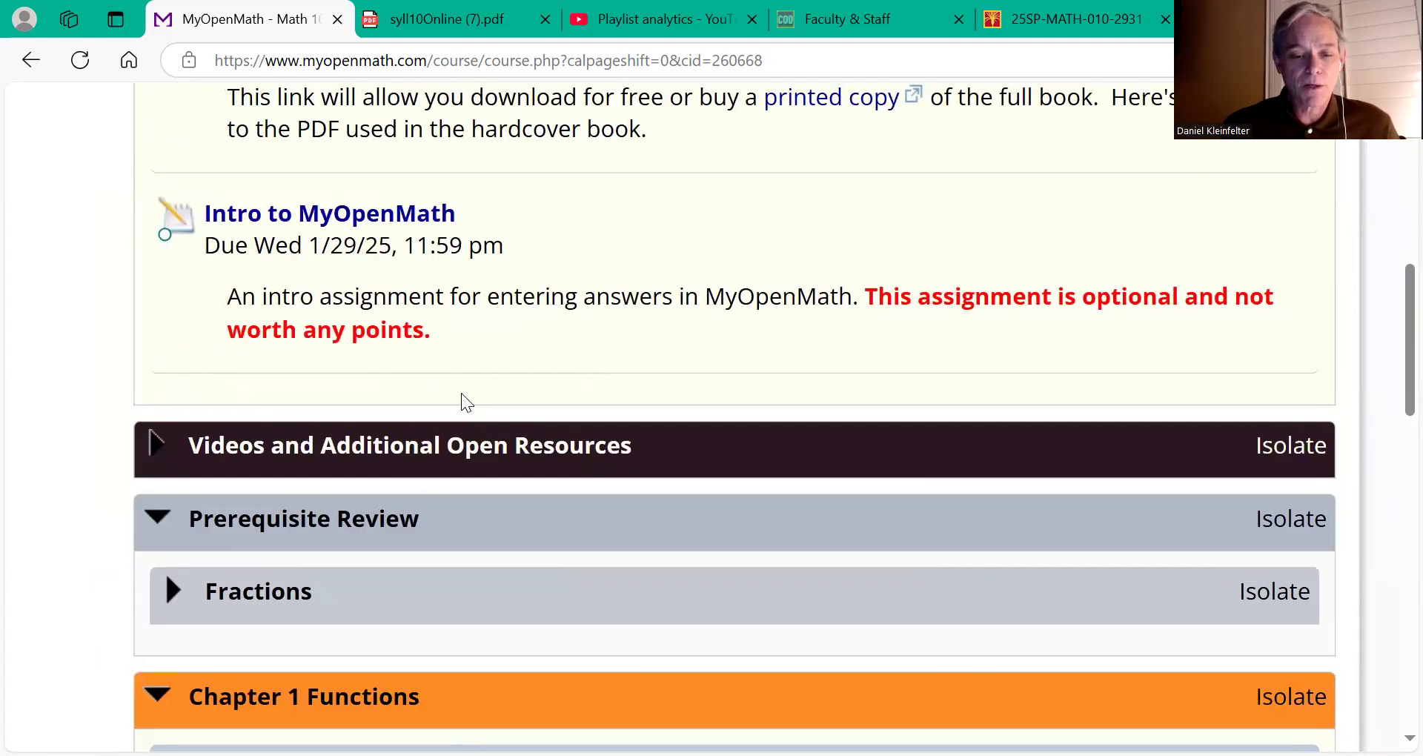
scroll(461, 401, left, 1)
scroll(461, 400, up, 8)
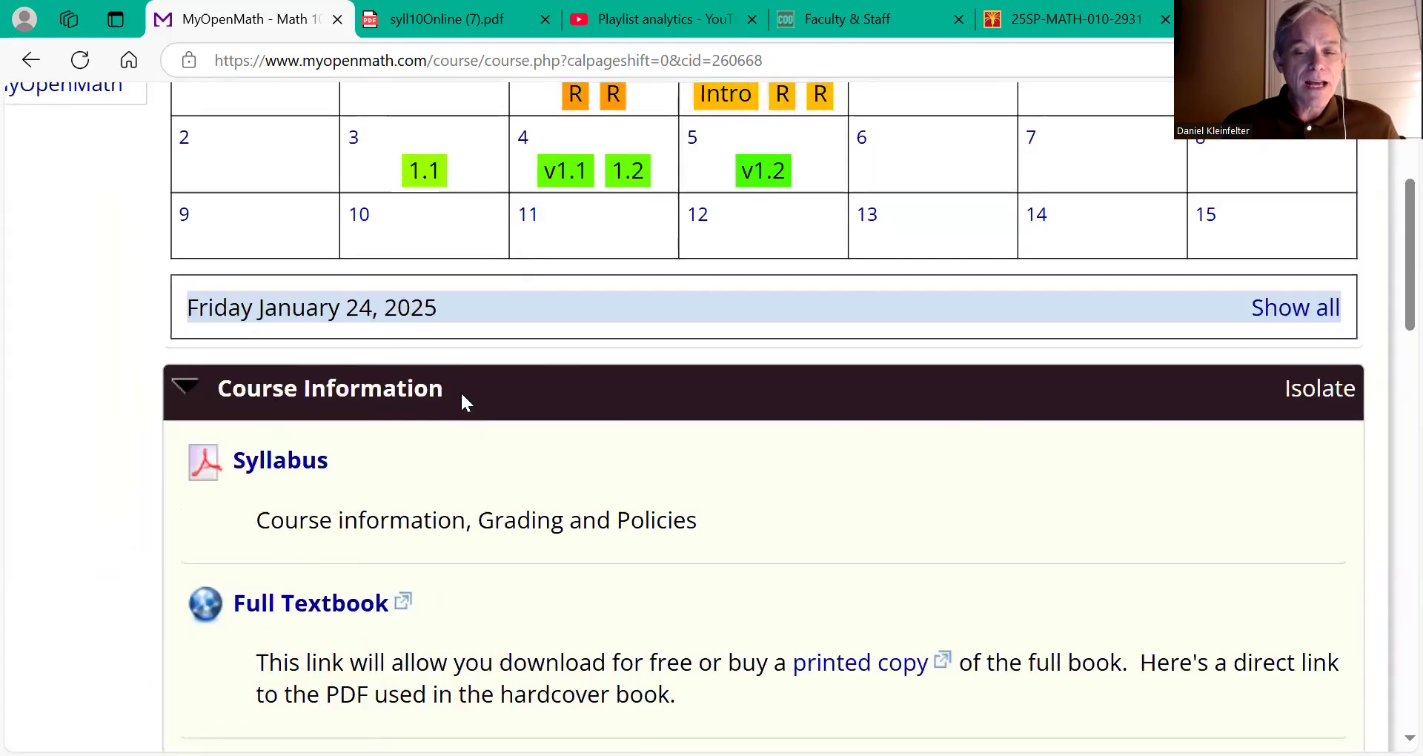
scroll(461, 390, up, 8)
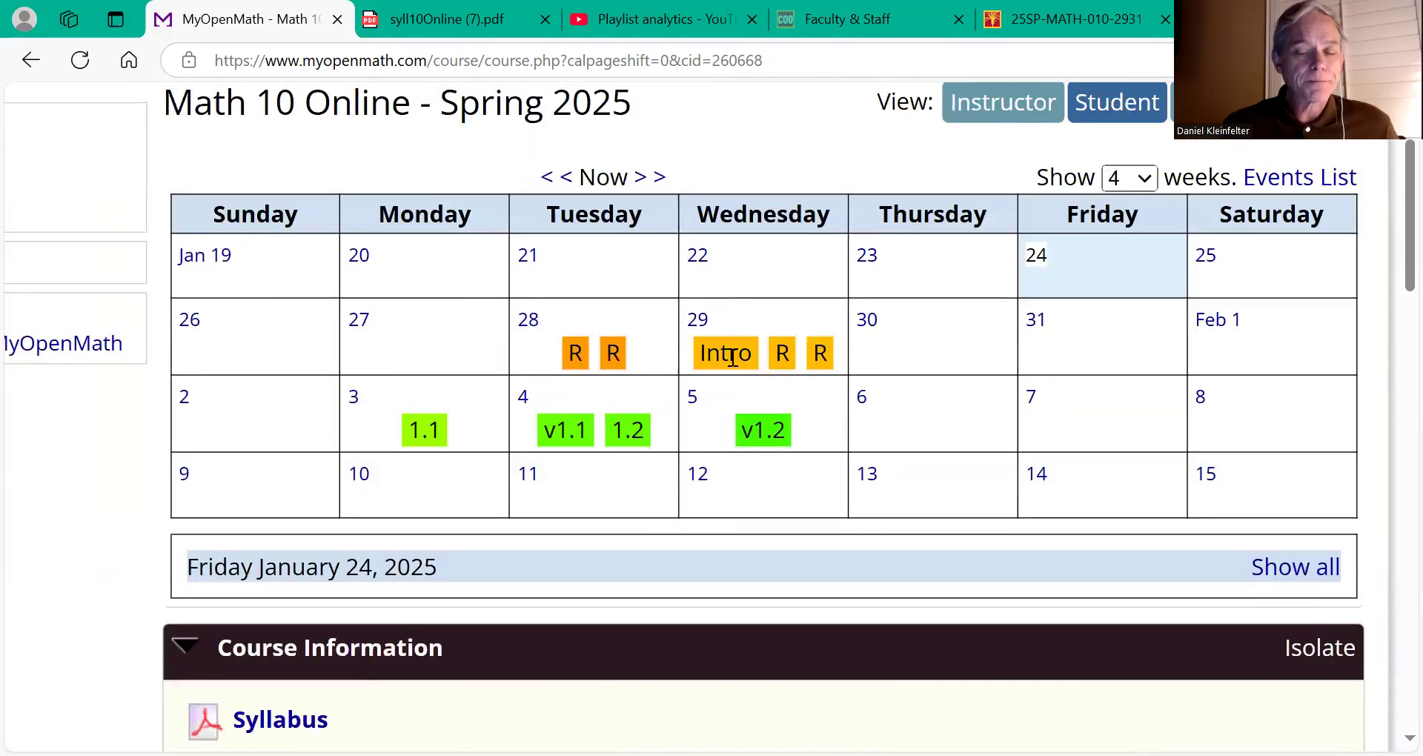
scroll(730, 358, down, 15)
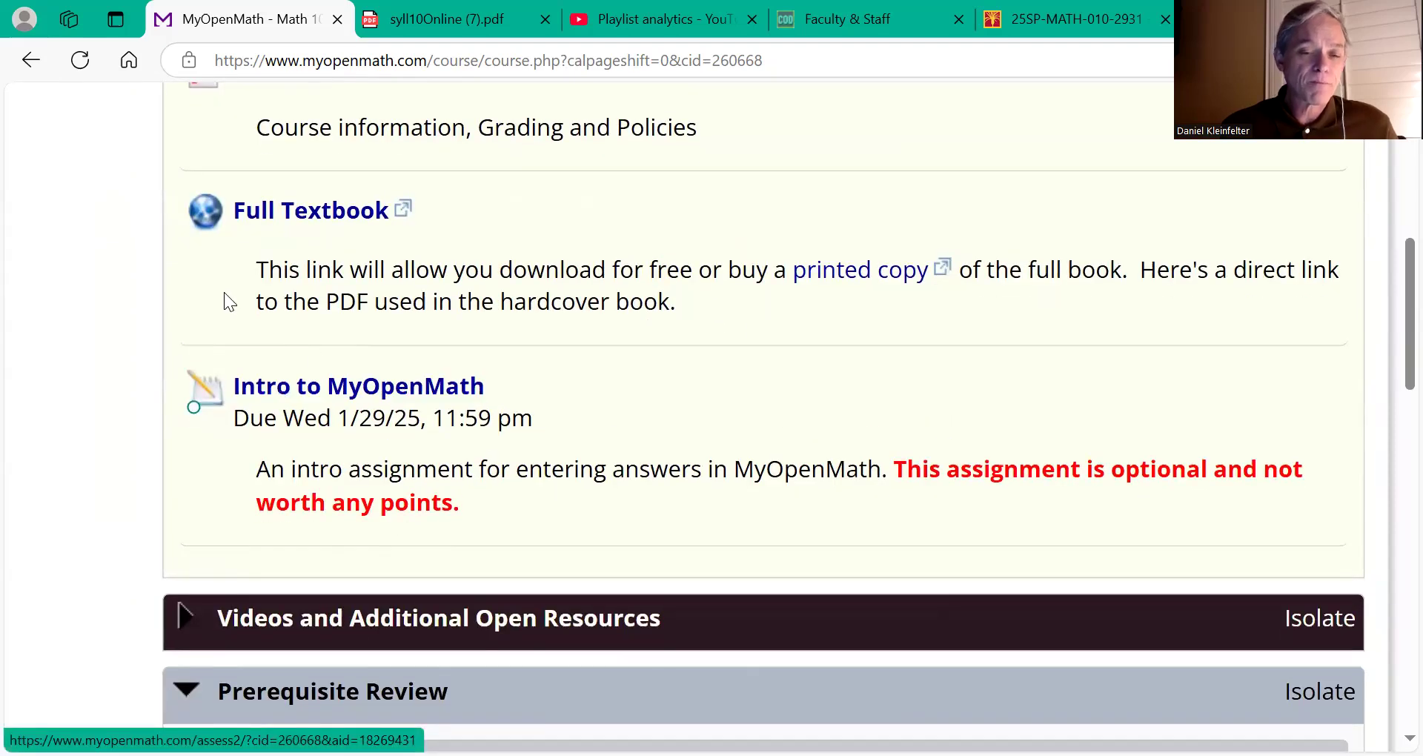
scroll(223, 301, up, 7)
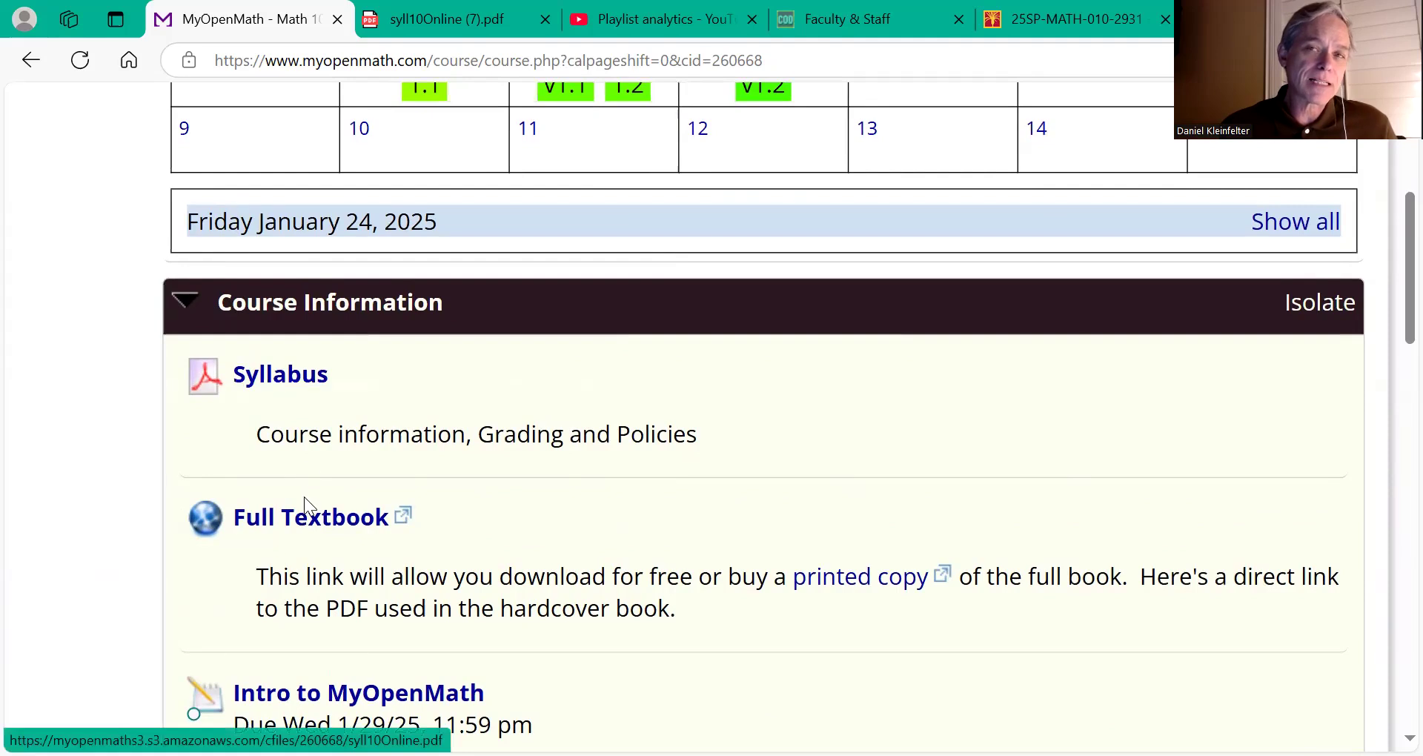
Step: Collapse Course Information and expand Videos and Additional Open Resources to list Math Videos and Stitz Zeager Precalculus
click(193, 307)
scroll(193, 311, down, 2)
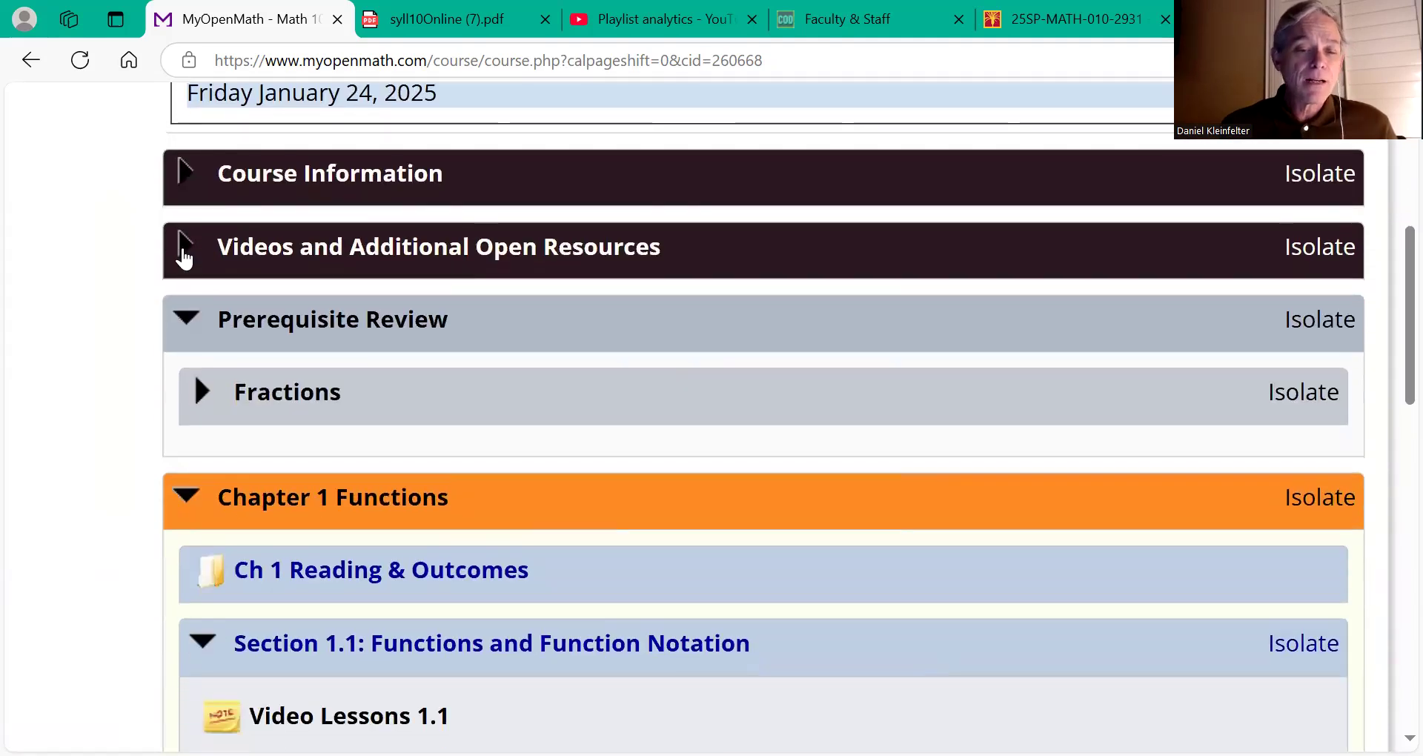
click(183, 251)
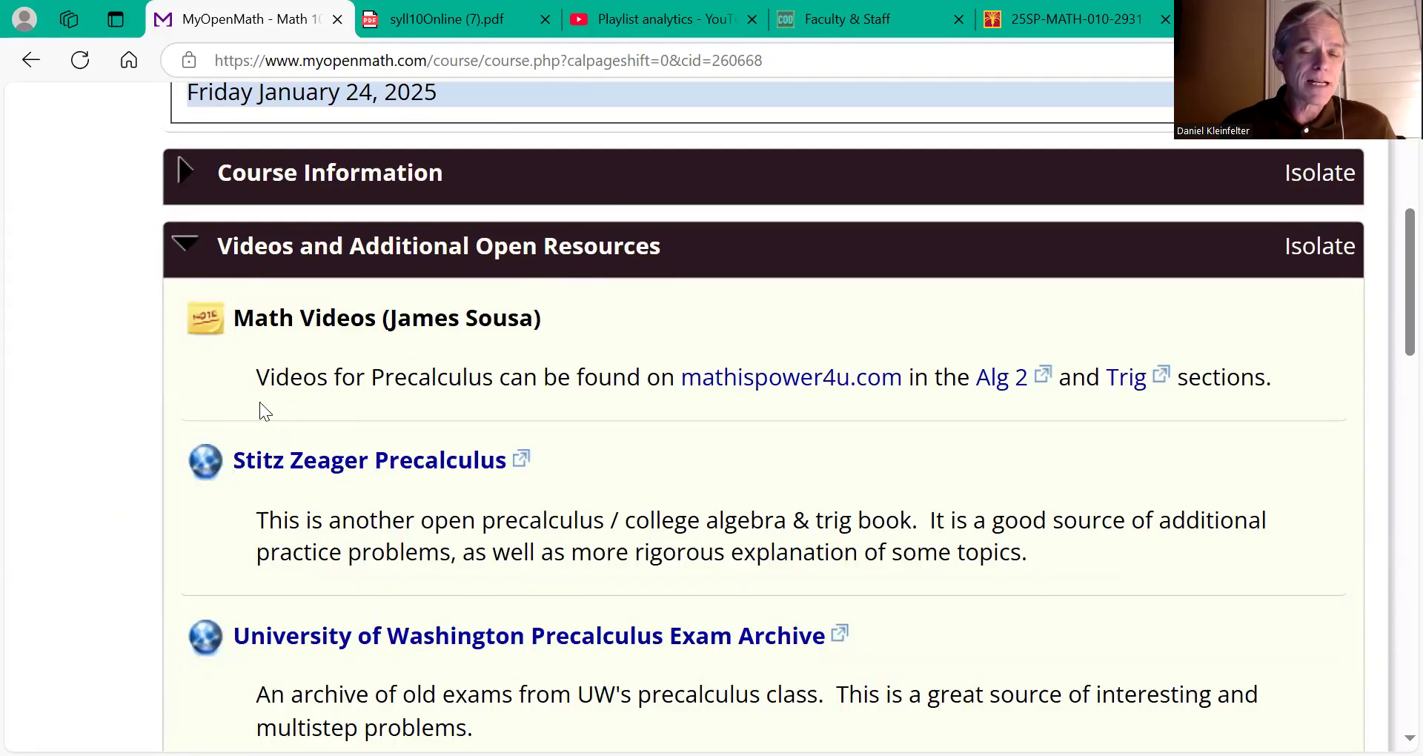
Step: Collapse Videos and Additional Open Resources, reopen Prerequisite Review, and expand its Fractions unit
click(186, 246)
scroll(191, 244, down, 1)
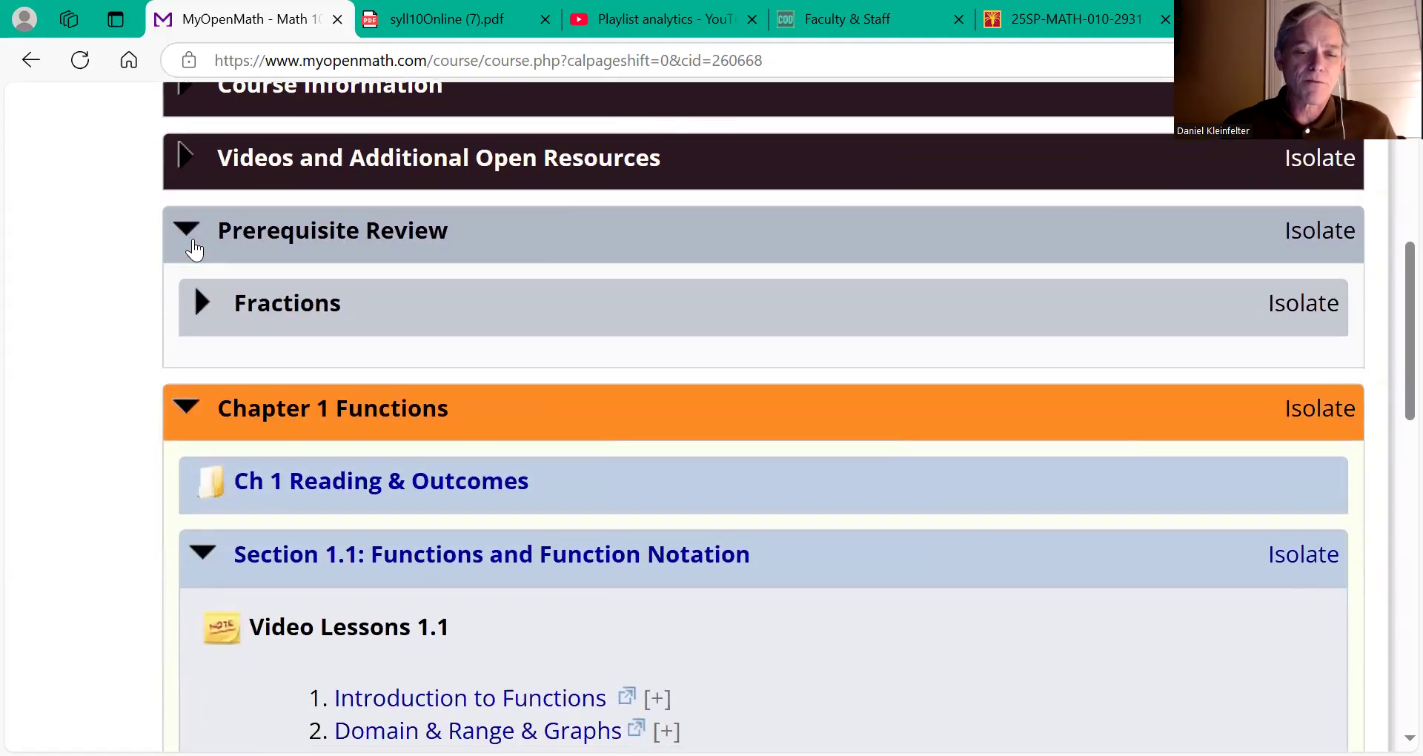
click(183, 226)
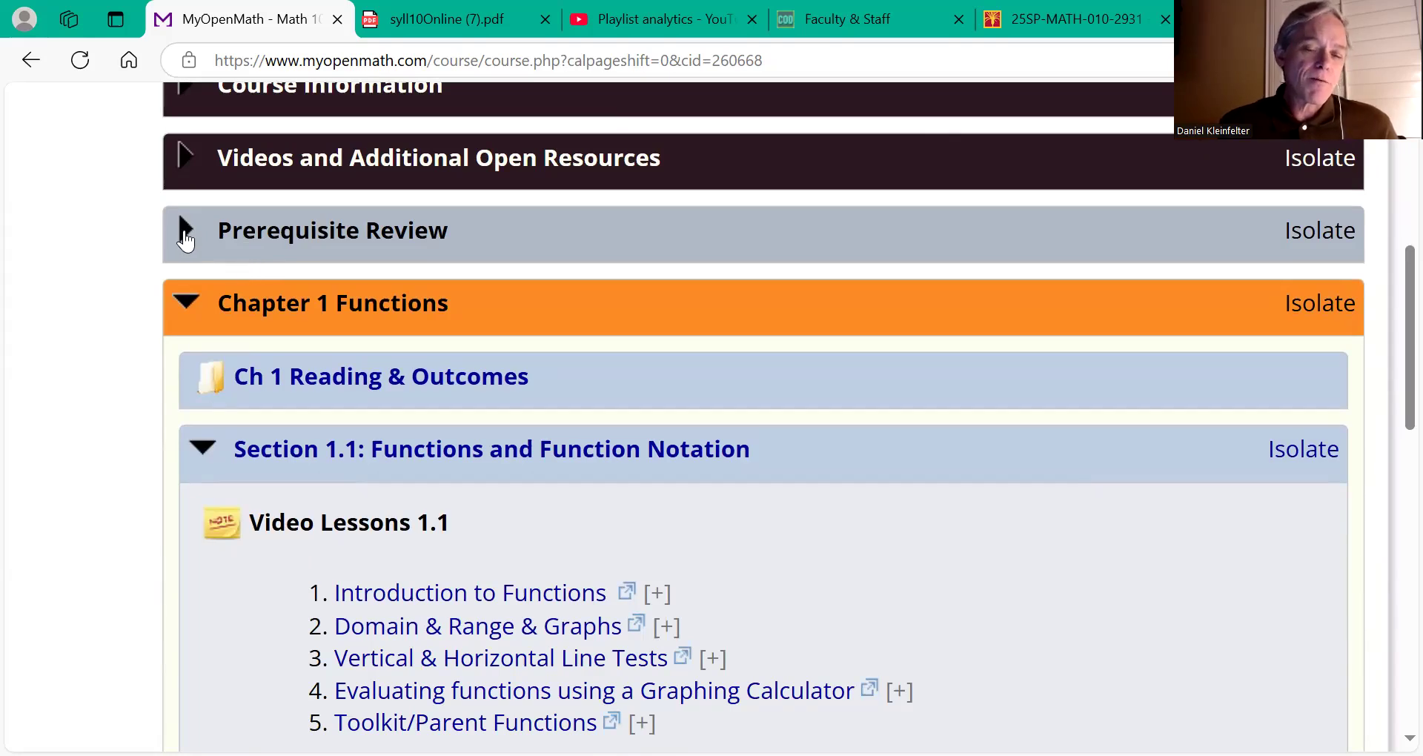
click(185, 235)
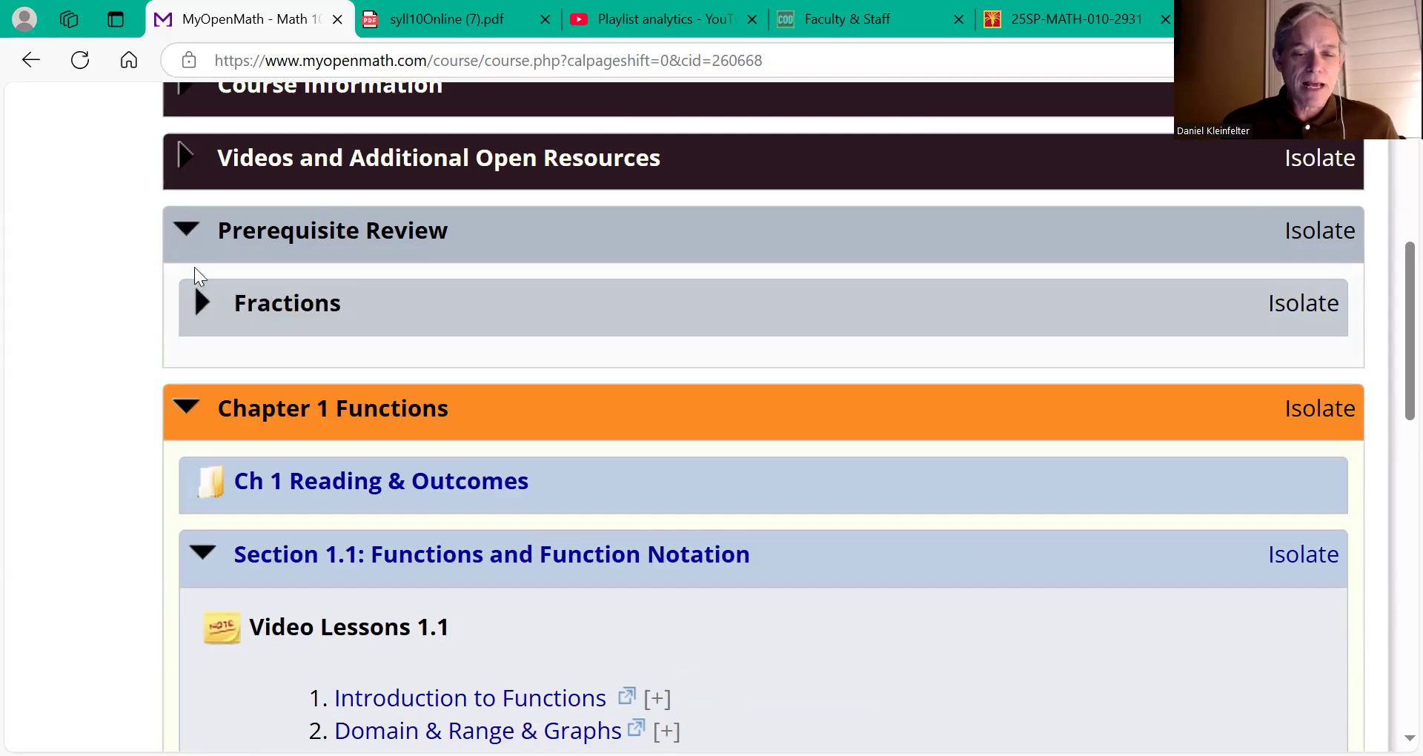
click(202, 304)
Step: Collapse and reopen the Fractions unit to show its learning objectives and links
scroll(202, 301, down, 1)
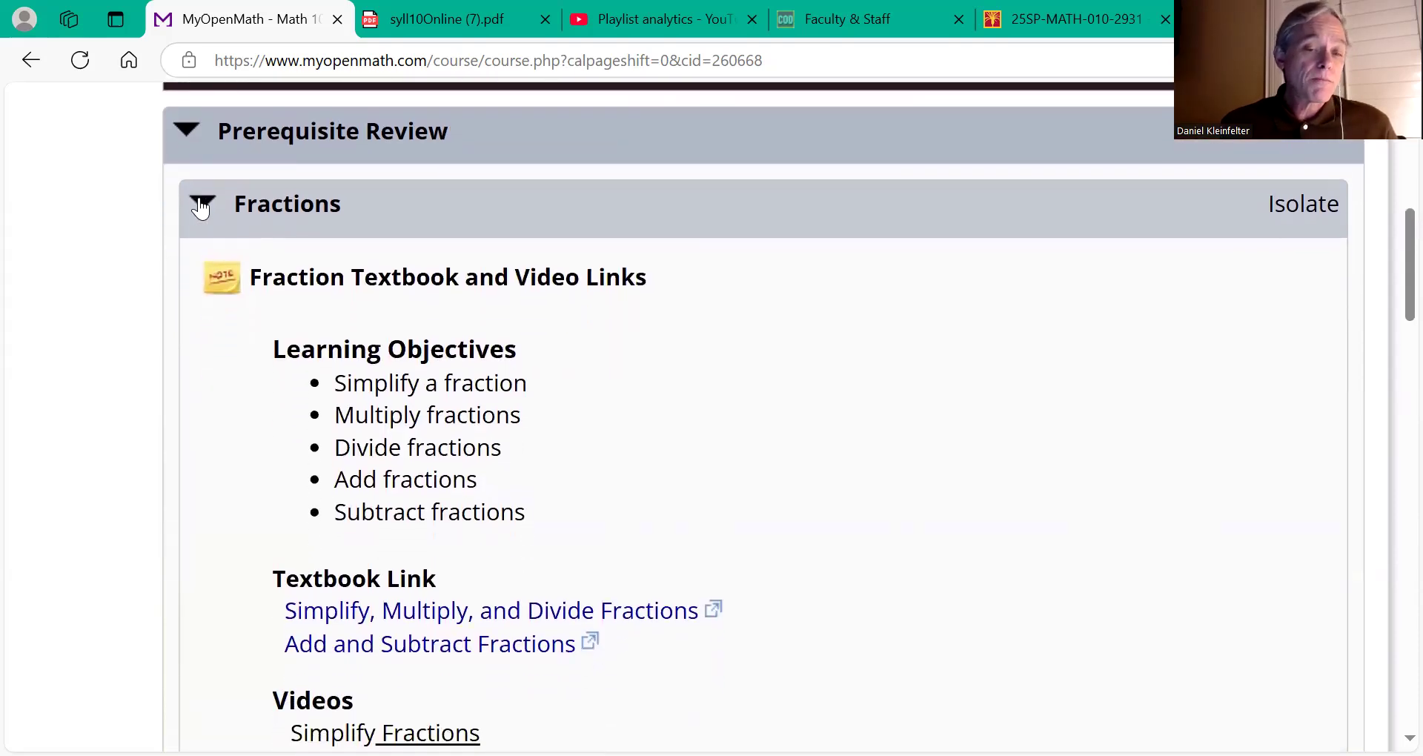
click(200, 206)
click(200, 206)
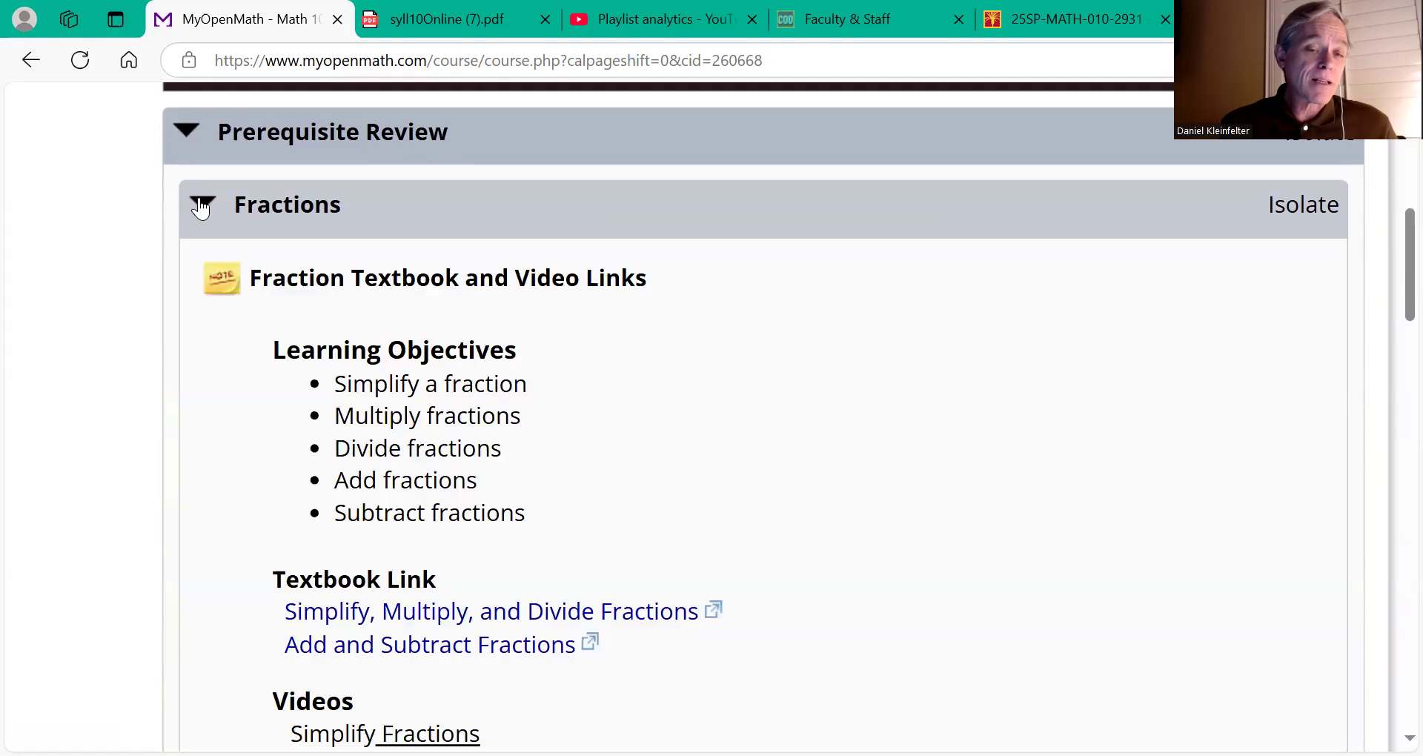
Step: Scroll through the Fractions links to the three video cued assignments due 1/28–1/29/25
scroll(328, 441, down, 2)
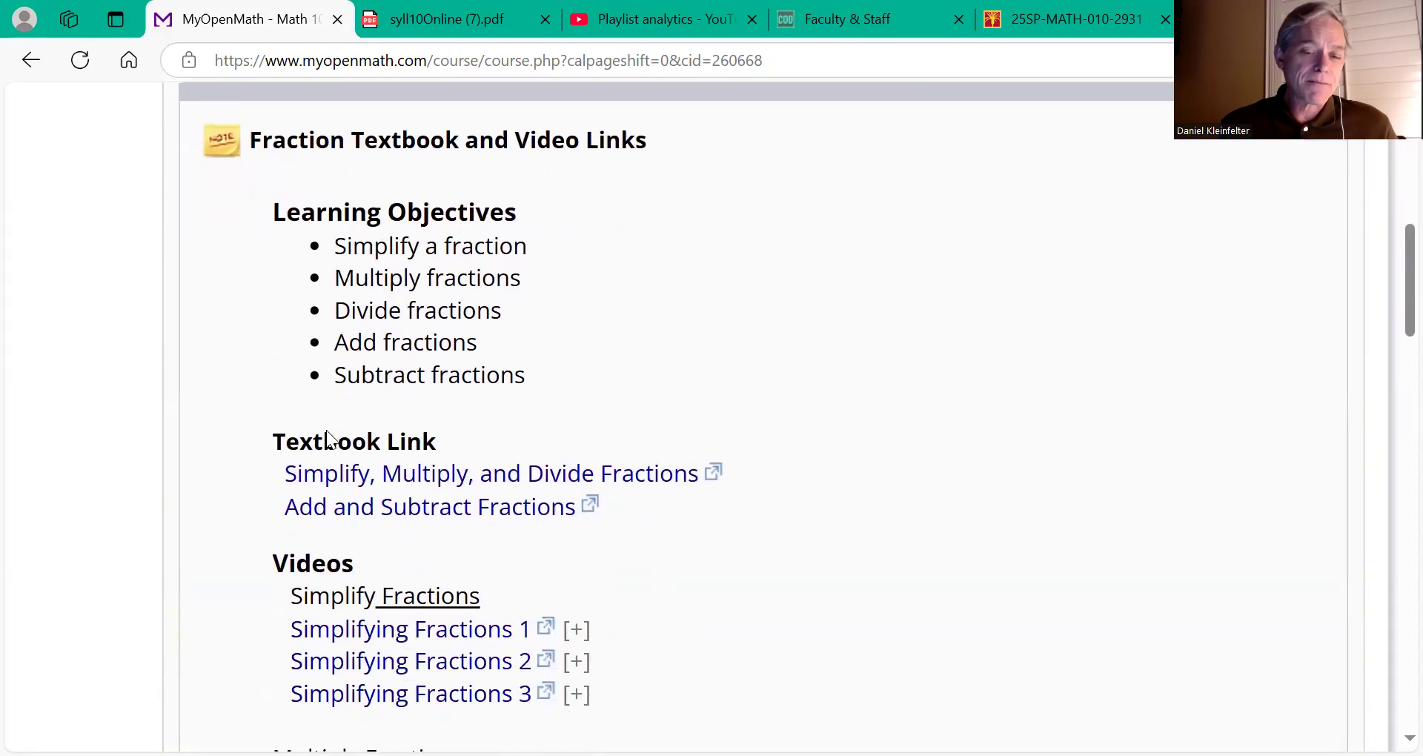
scroll(328, 432, down, 8)
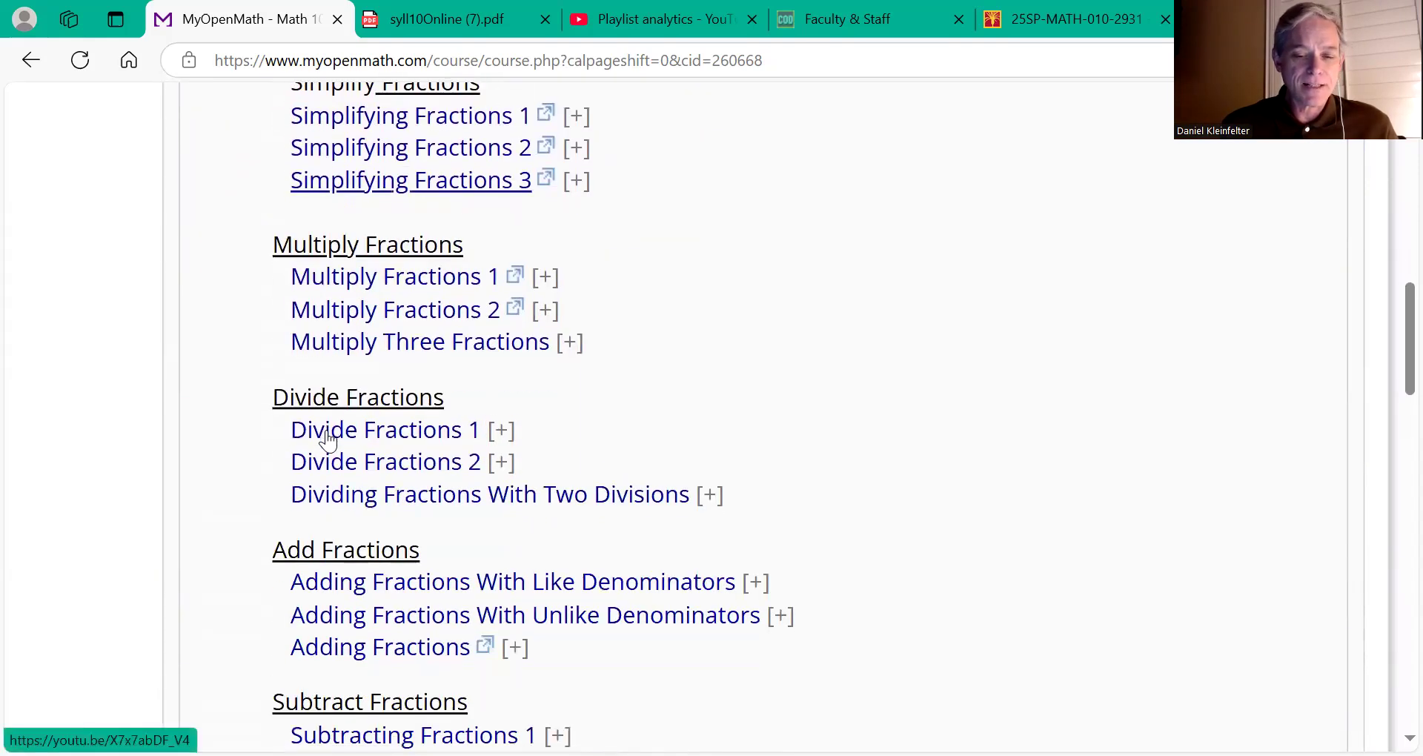
scroll(328, 437, up, 8)
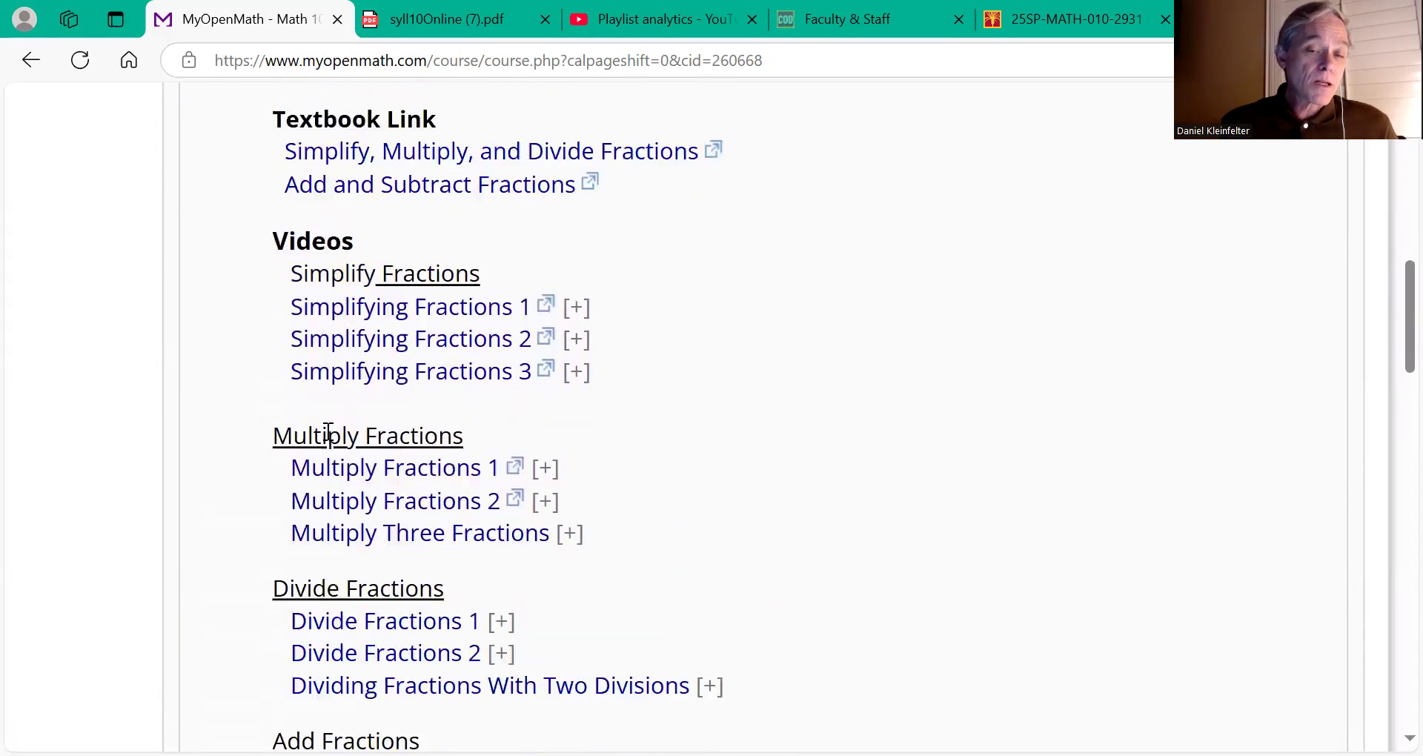
scroll(328, 432, up, 2)
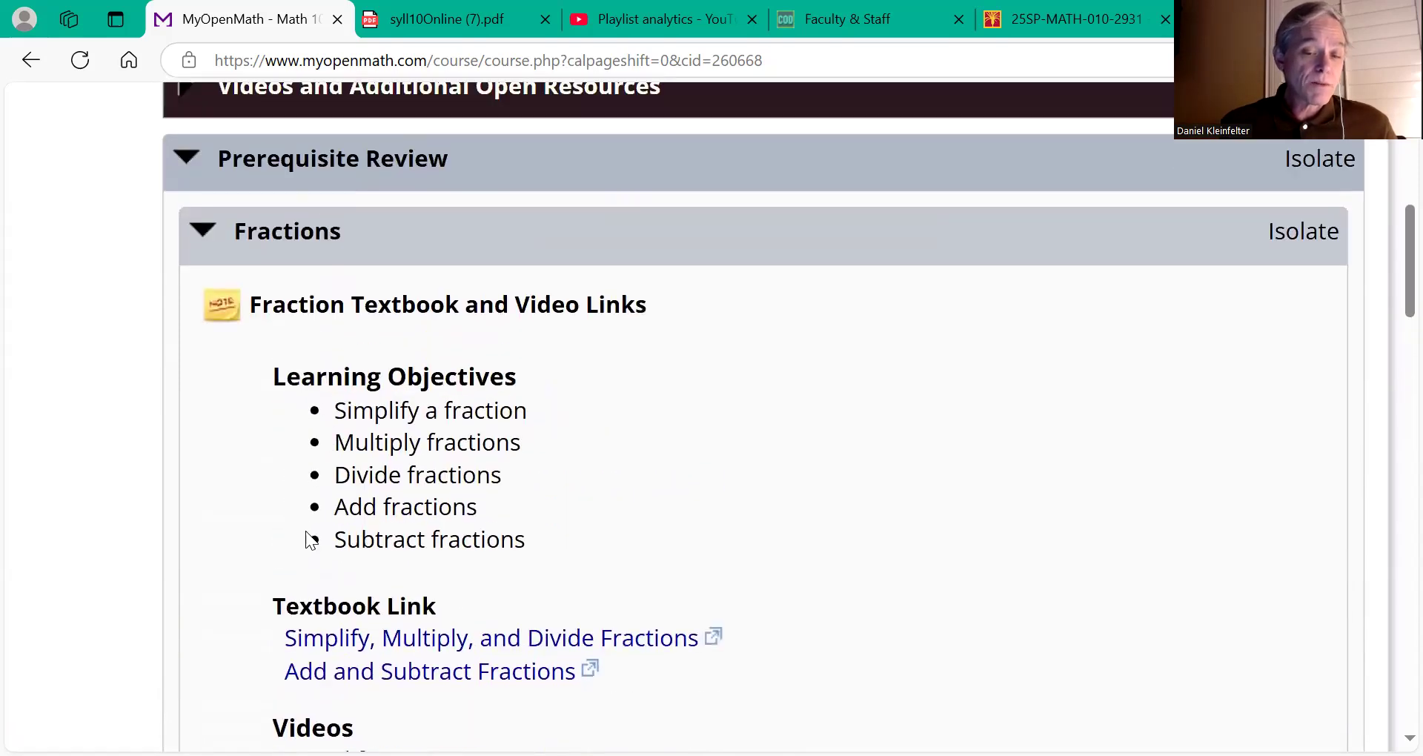
scroll(306, 531, down, 5)
scroll(307, 532, down, 7)
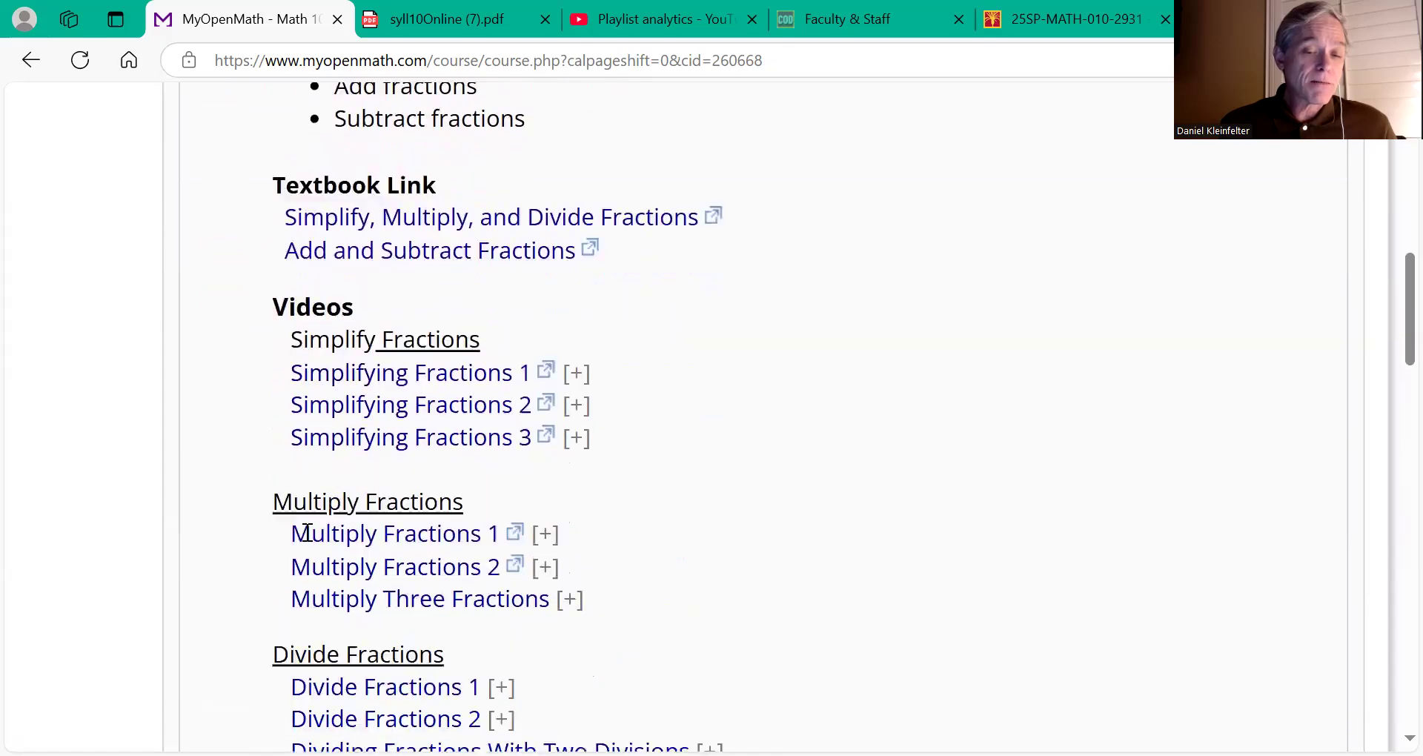
scroll(307, 532, down, 6)
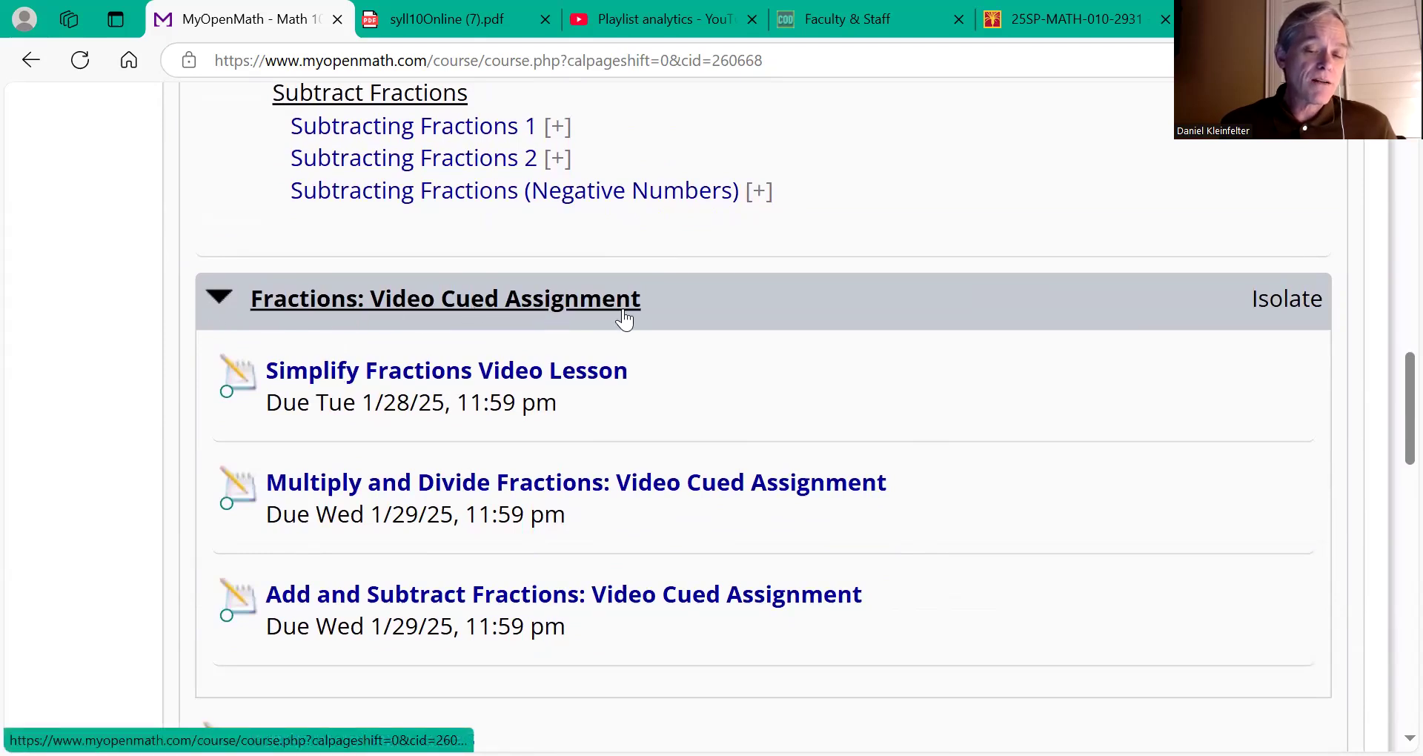
scroll(528, 572, down, 3)
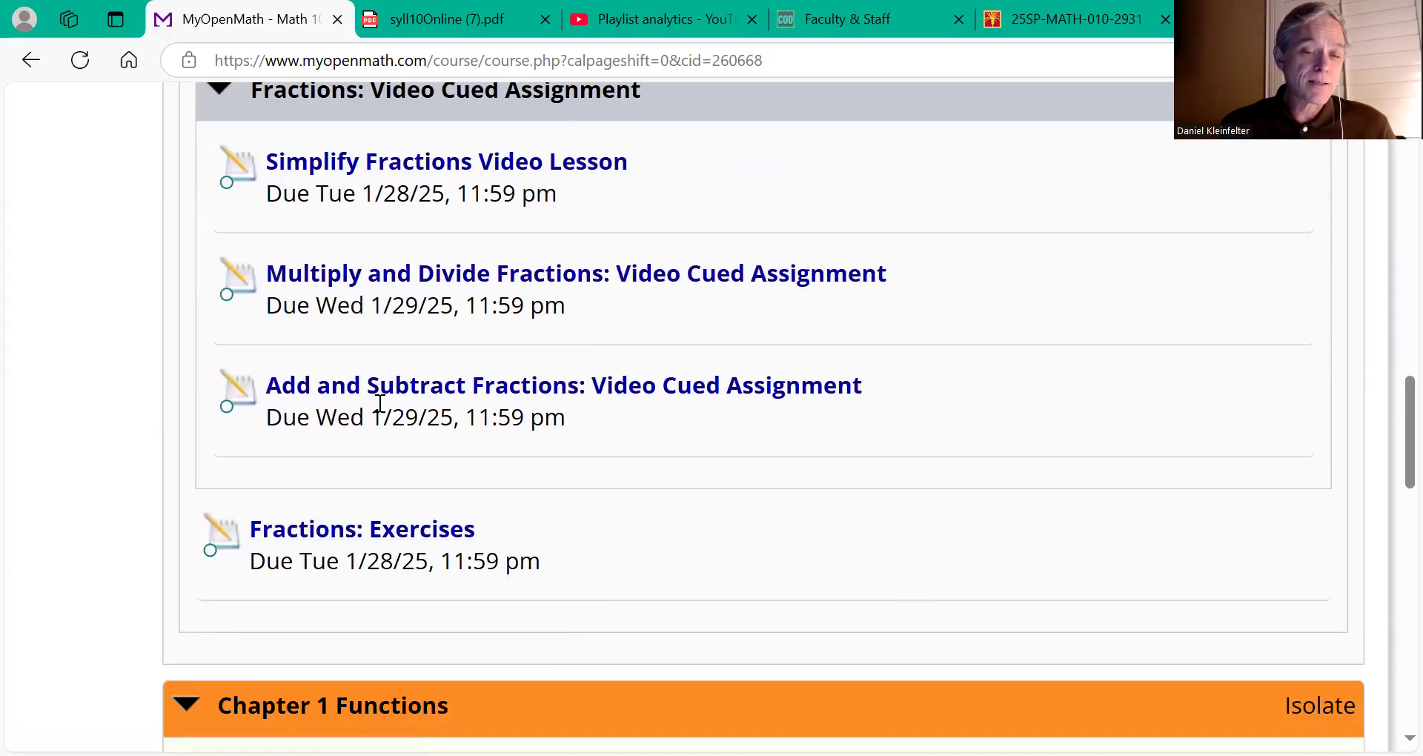
scroll(380, 402, up, 2)
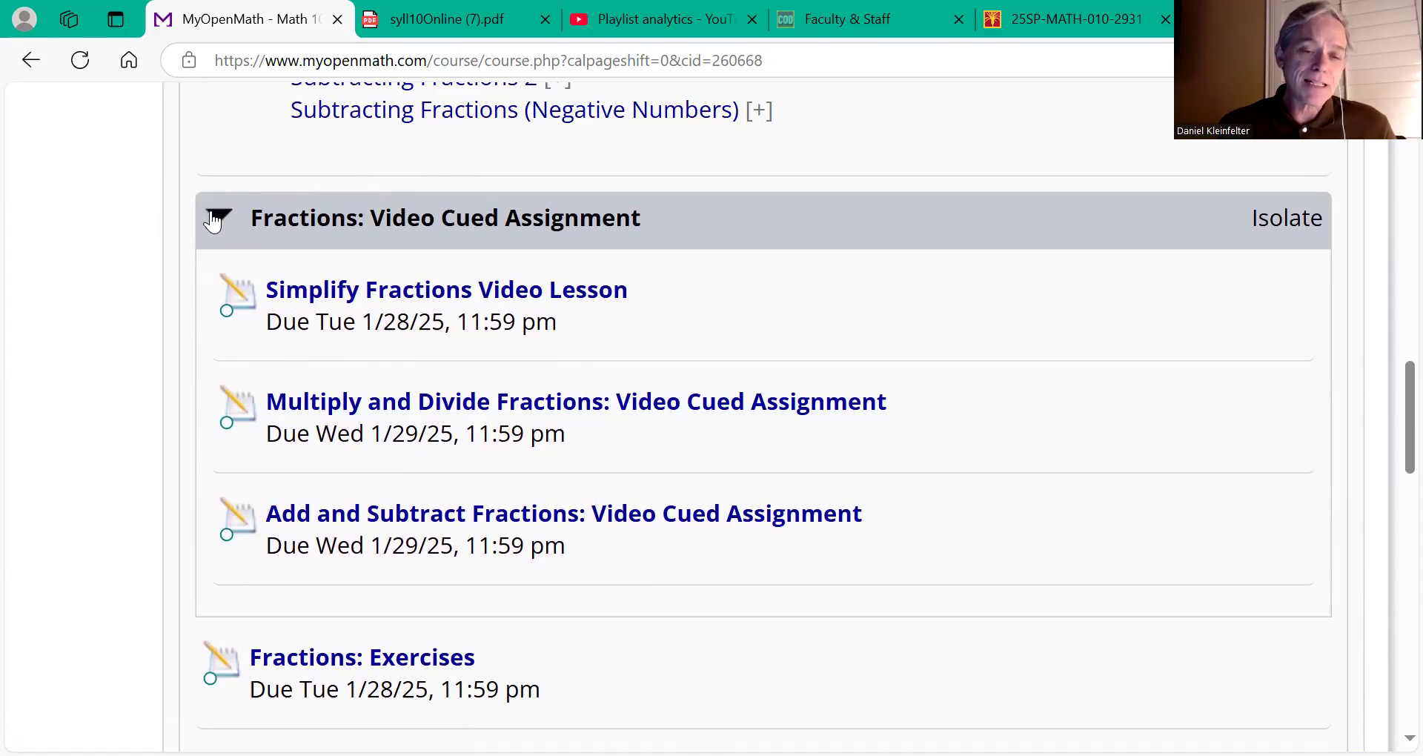
click(212, 219)
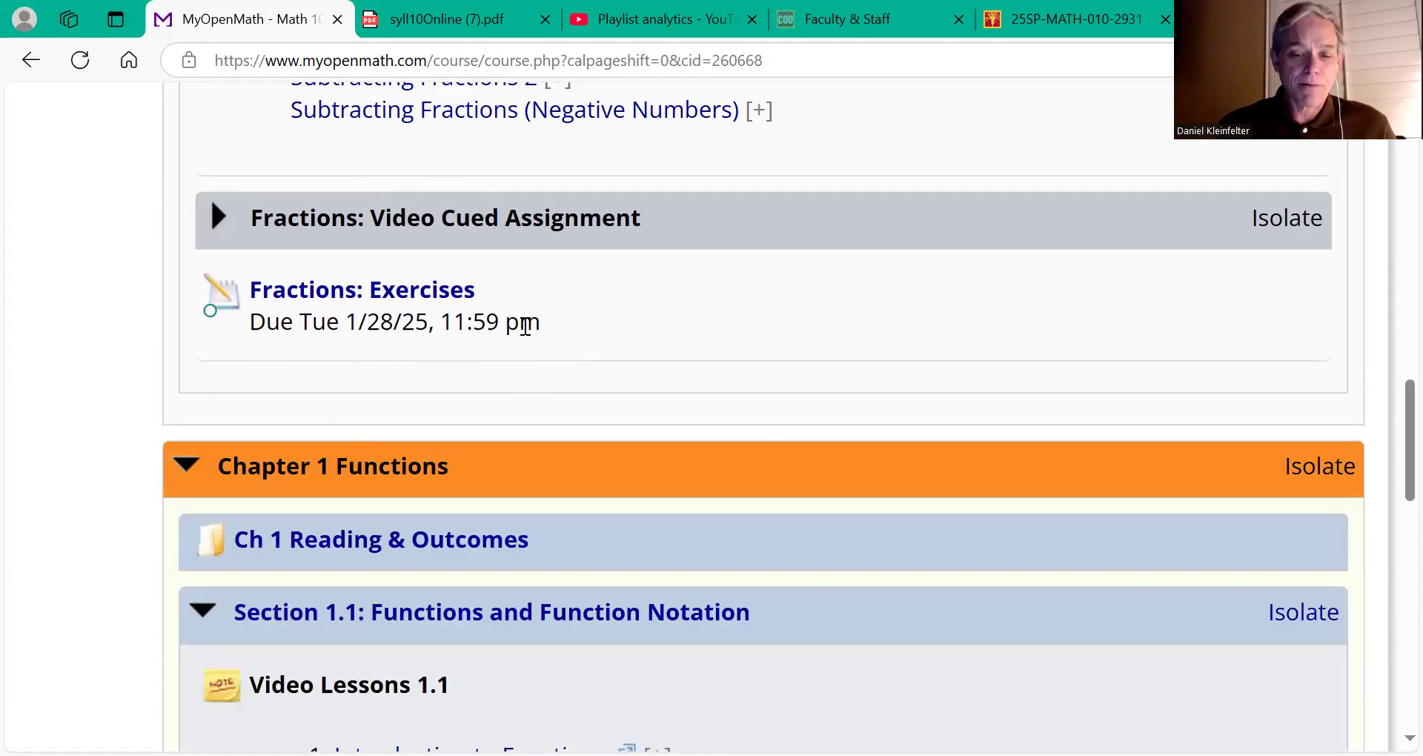
scroll(524, 326, up, 1)
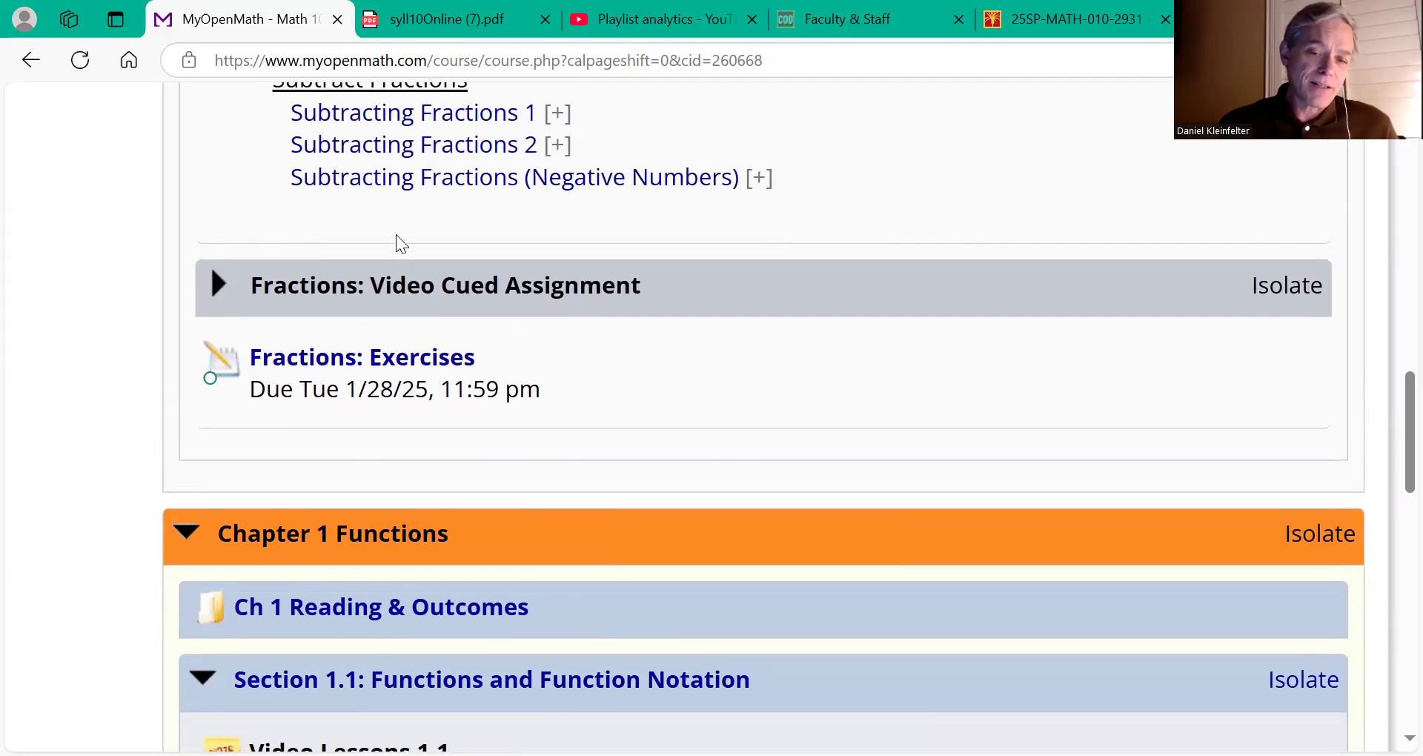
scroll(396, 235, up, 15)
scroll(385, 212, down, 1)
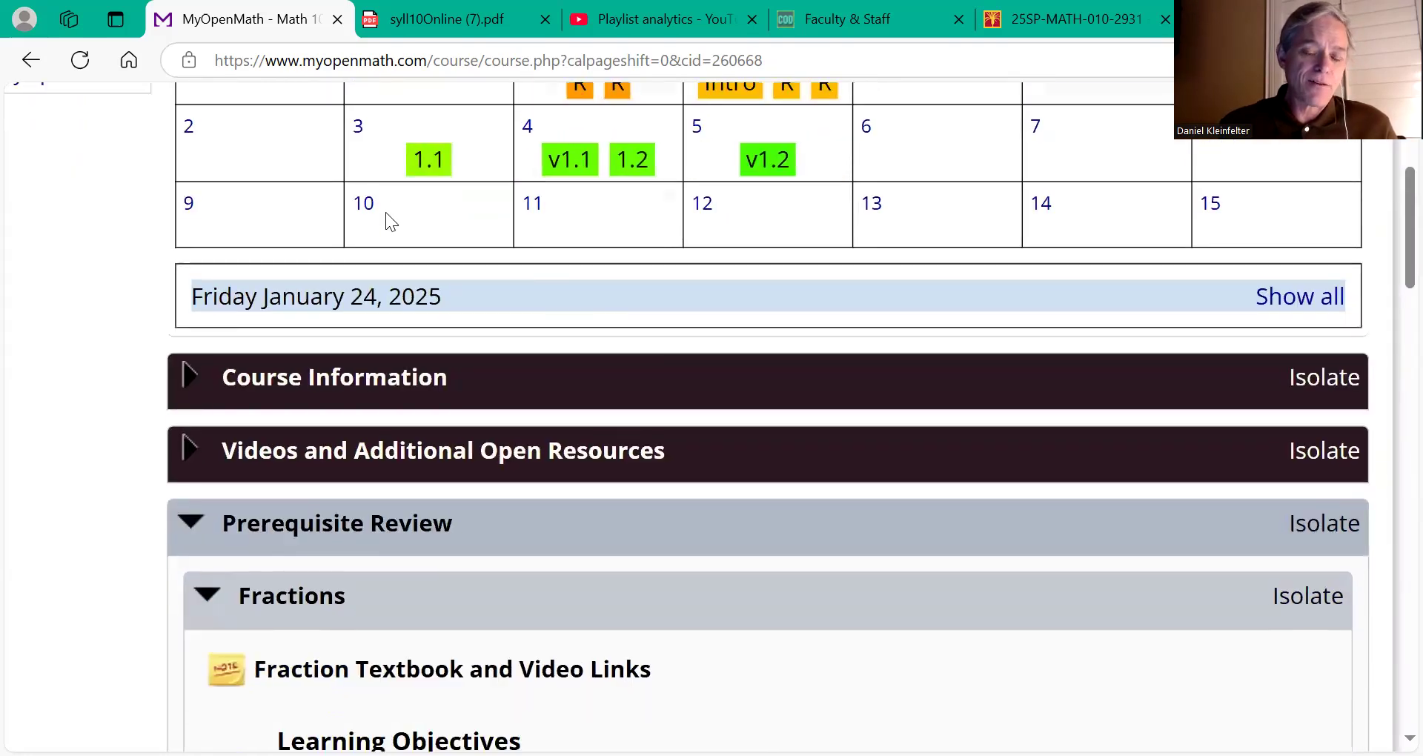
scroll(385, 212, down, 12)
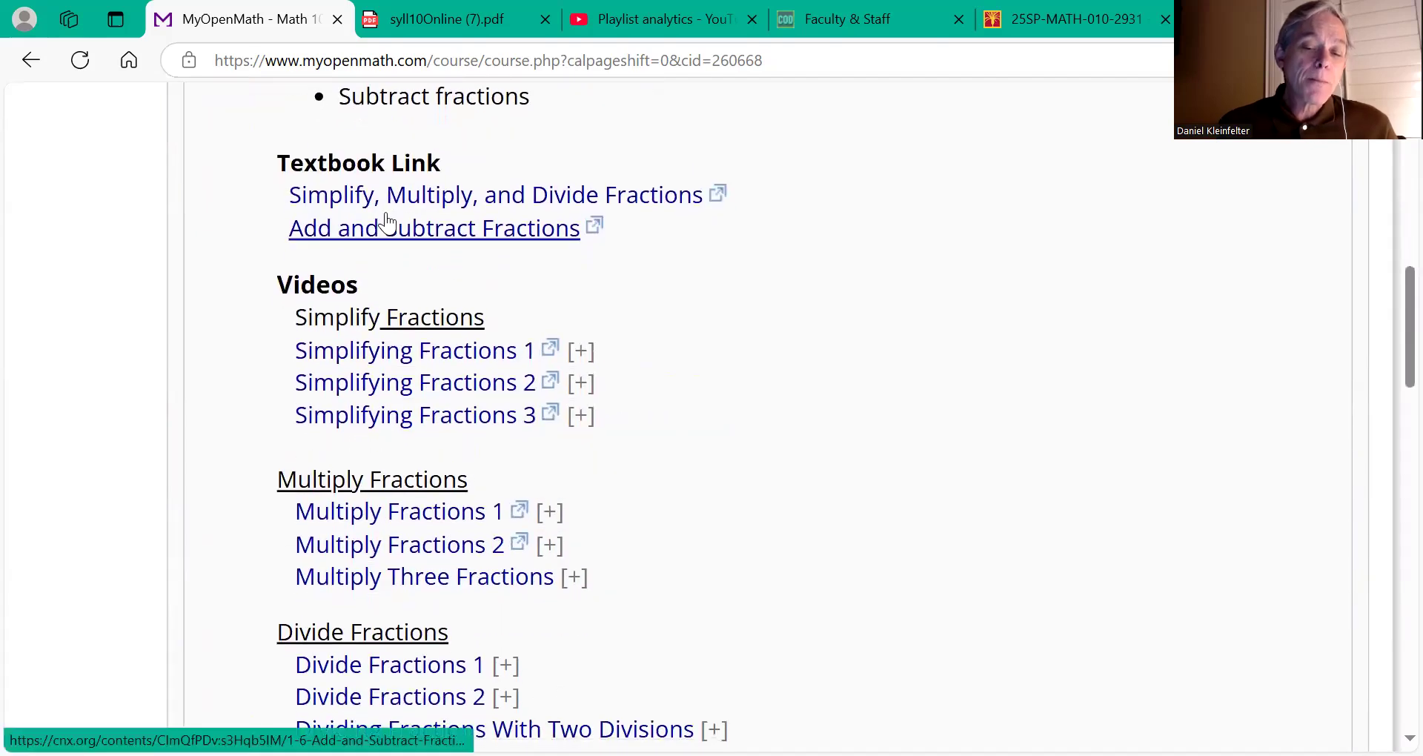
scroll(386, 220, down, 10)
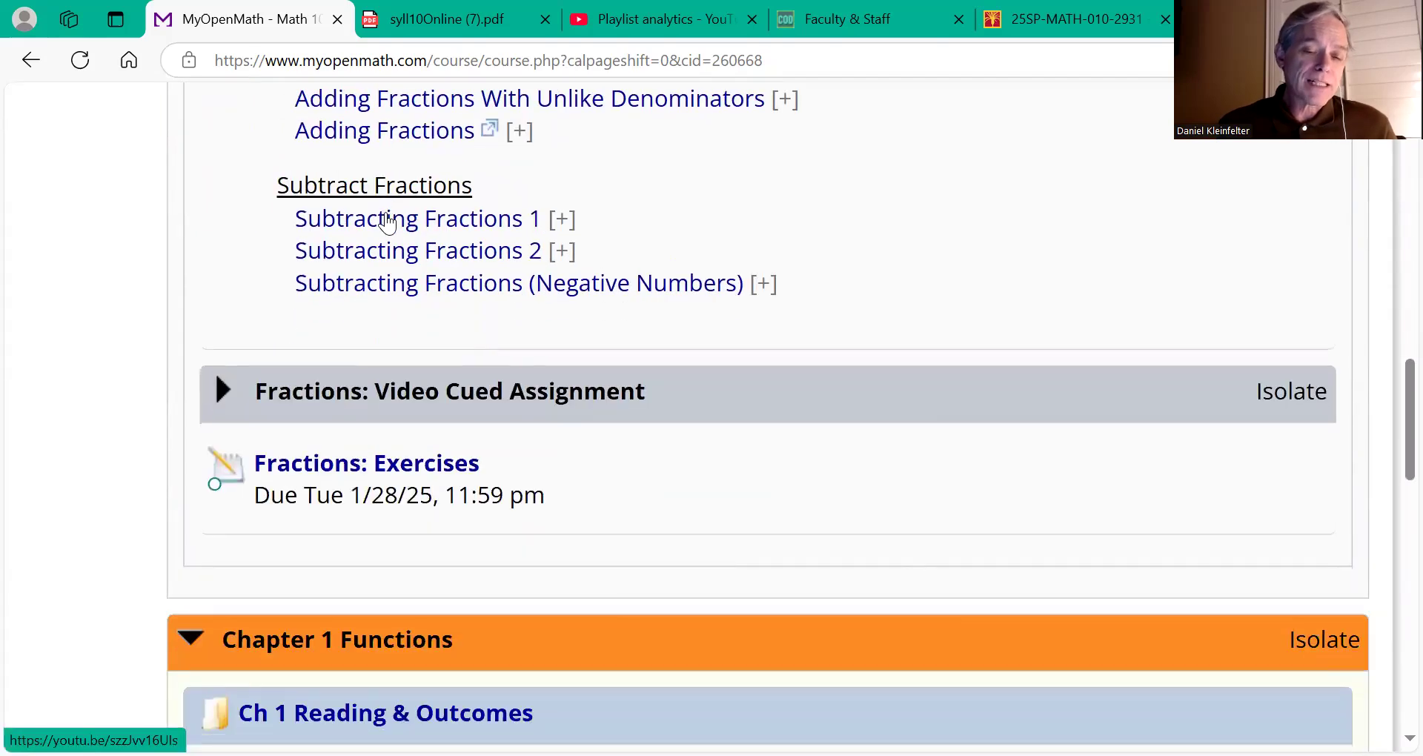
scroll(257, 604, down, 3)
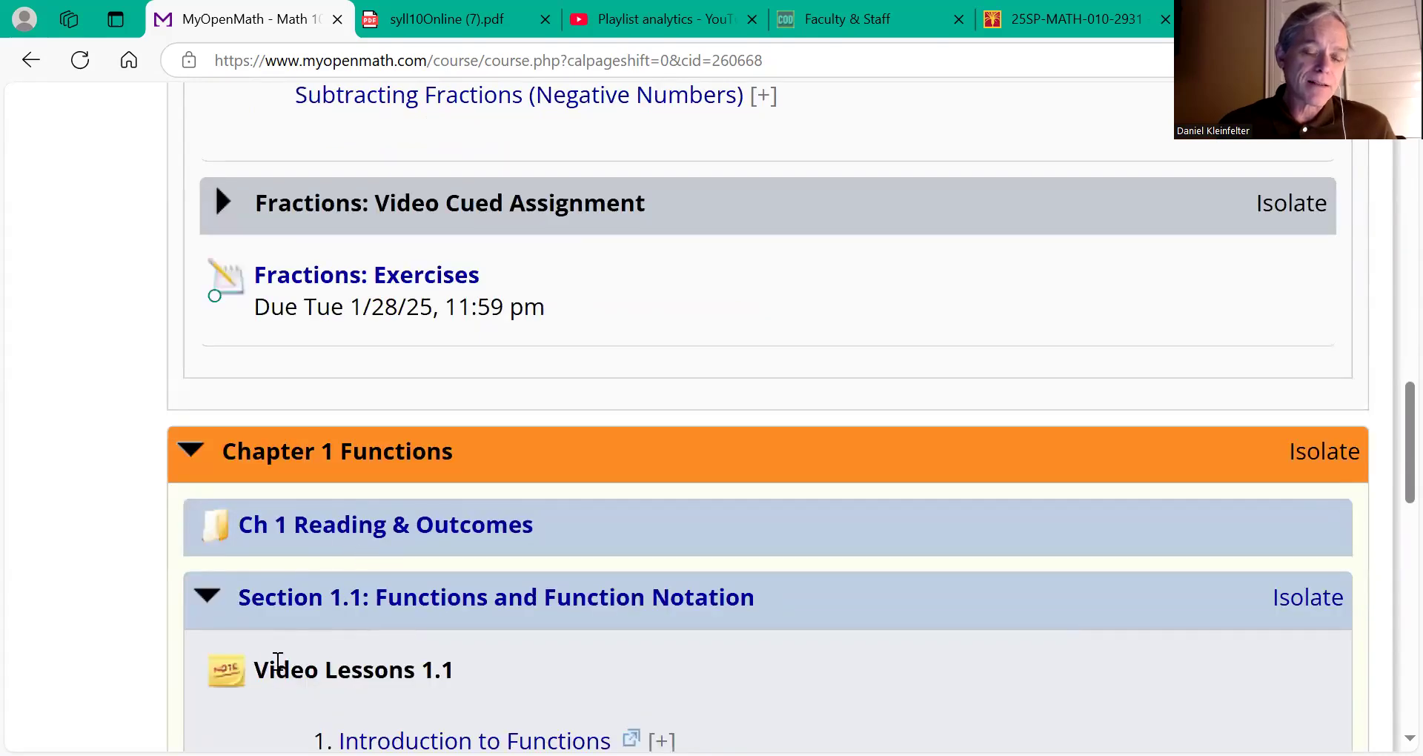
scroll(309, 551, up, 5)
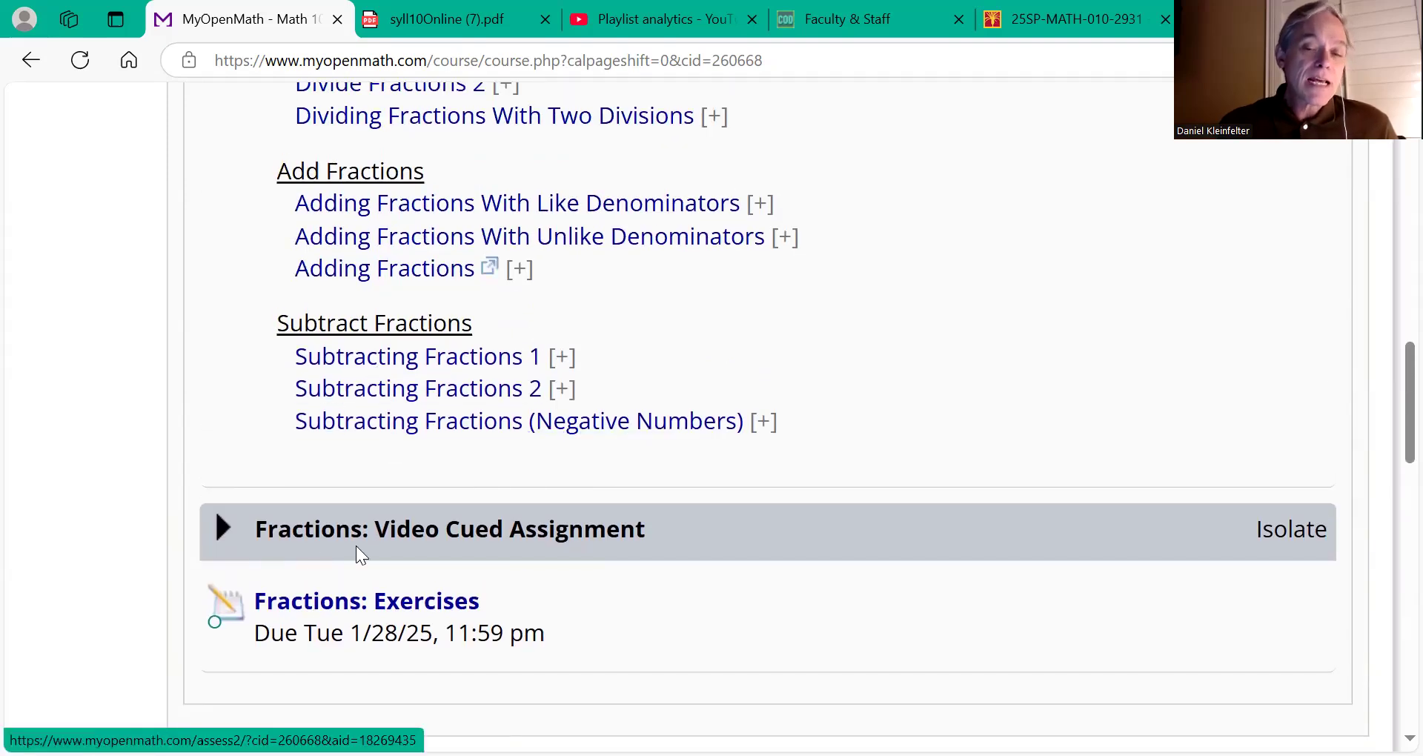
scroll(408, 298, up, 5)
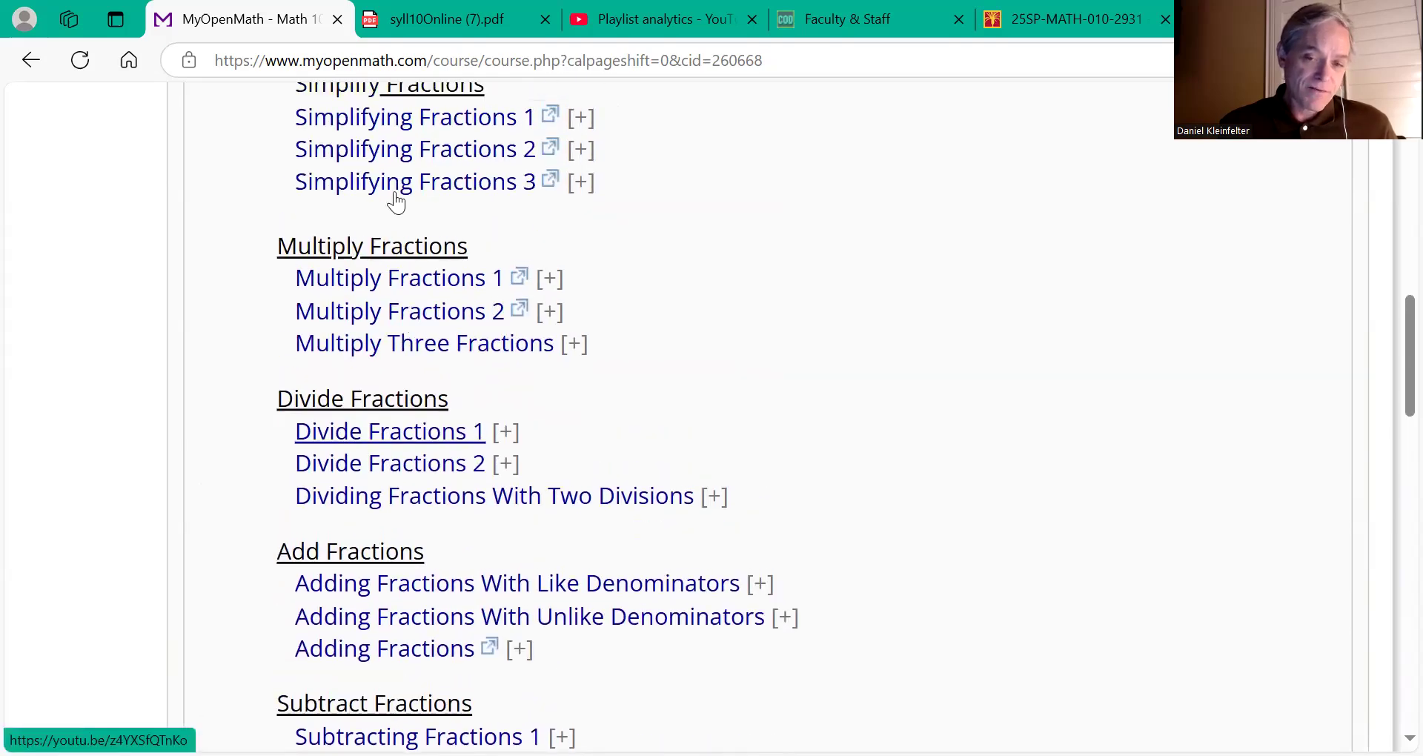
scroll(394, 195, up, 2)
scroll(394, 191, up, 2)
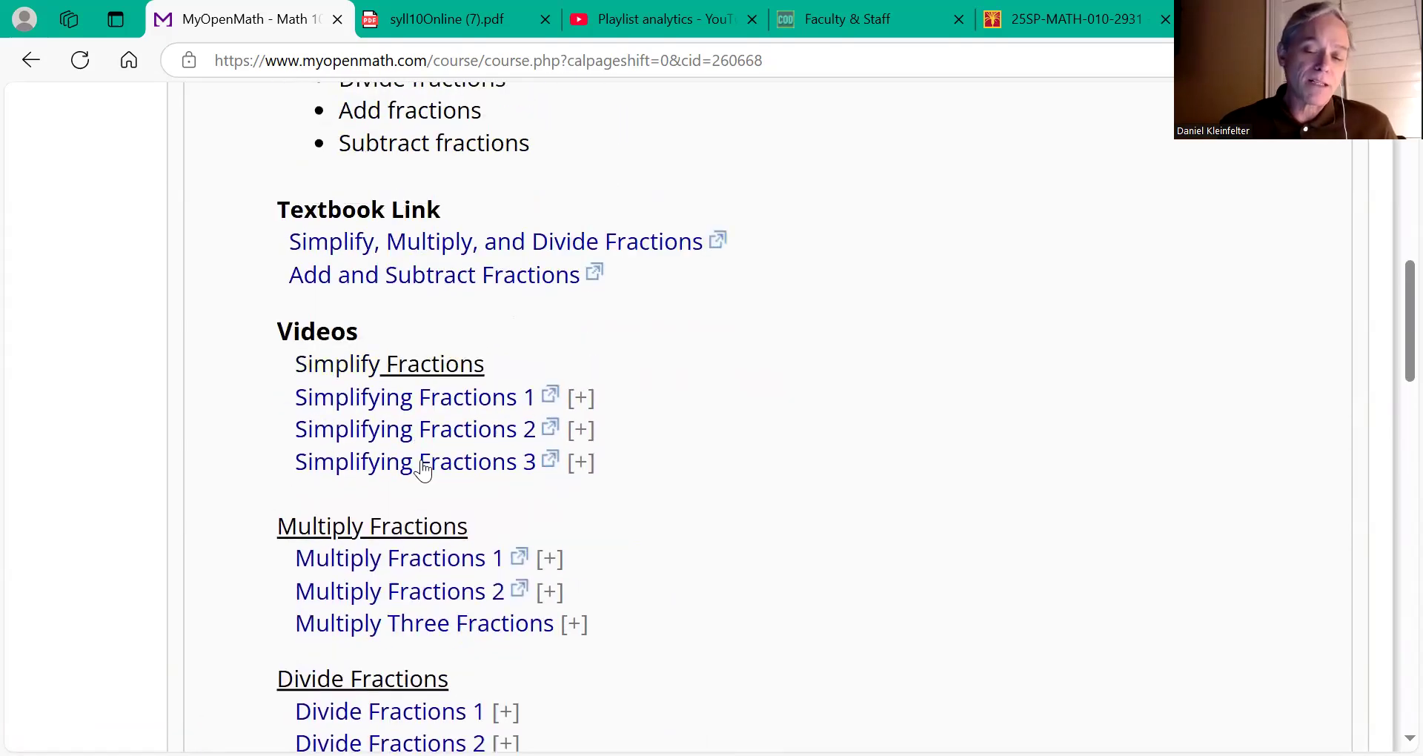
scroll(422, 469, down, 4)
scroll(422, 468, down, 5)
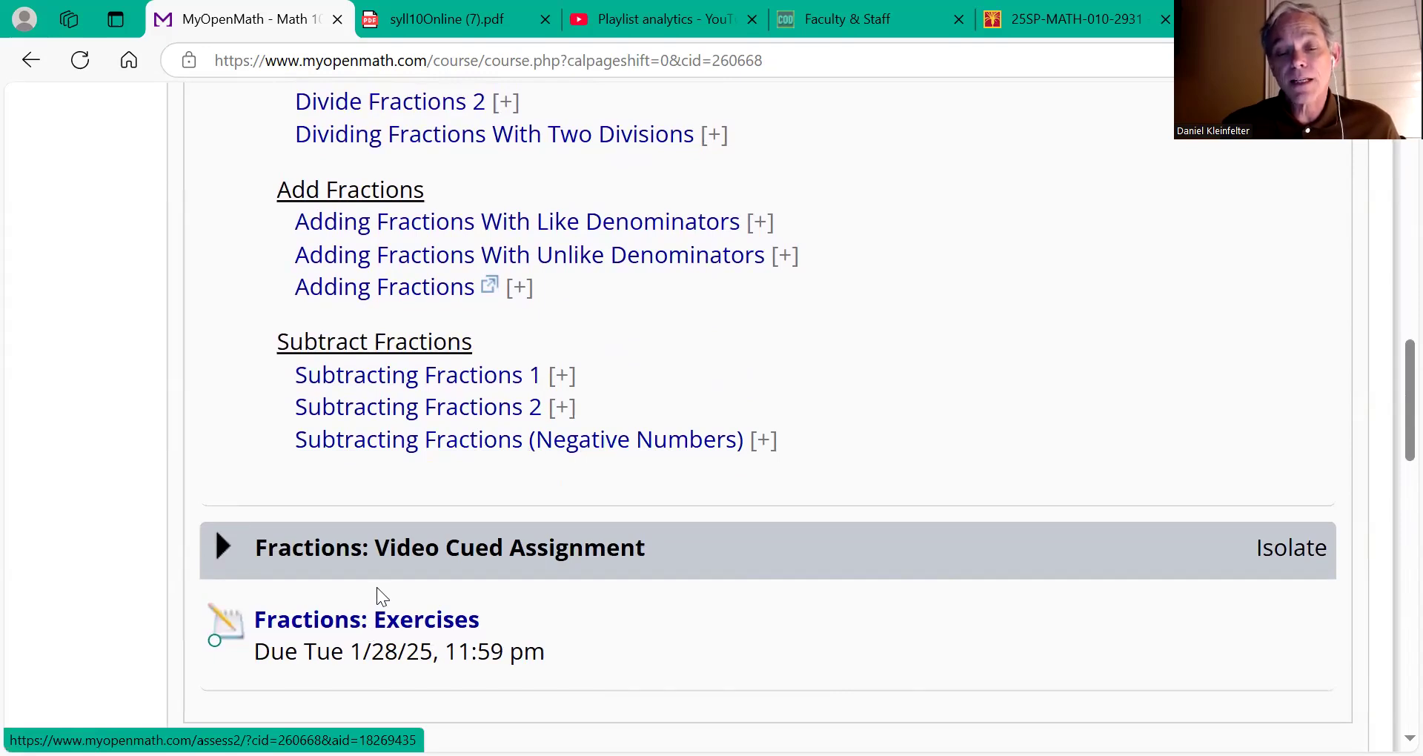
scroll(436, 285, up, 4)
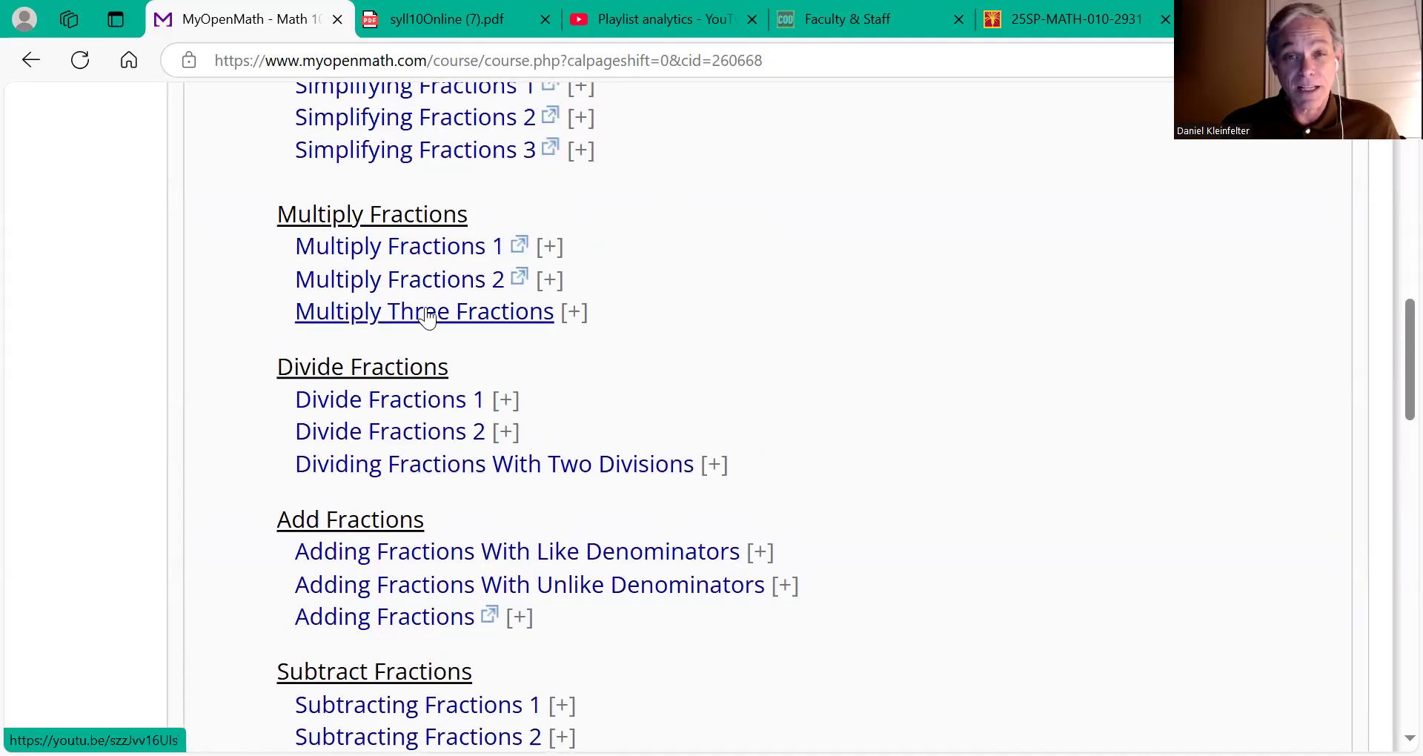
scroll(426, 318, down, 3)
scroll(428, 318, down, 3)
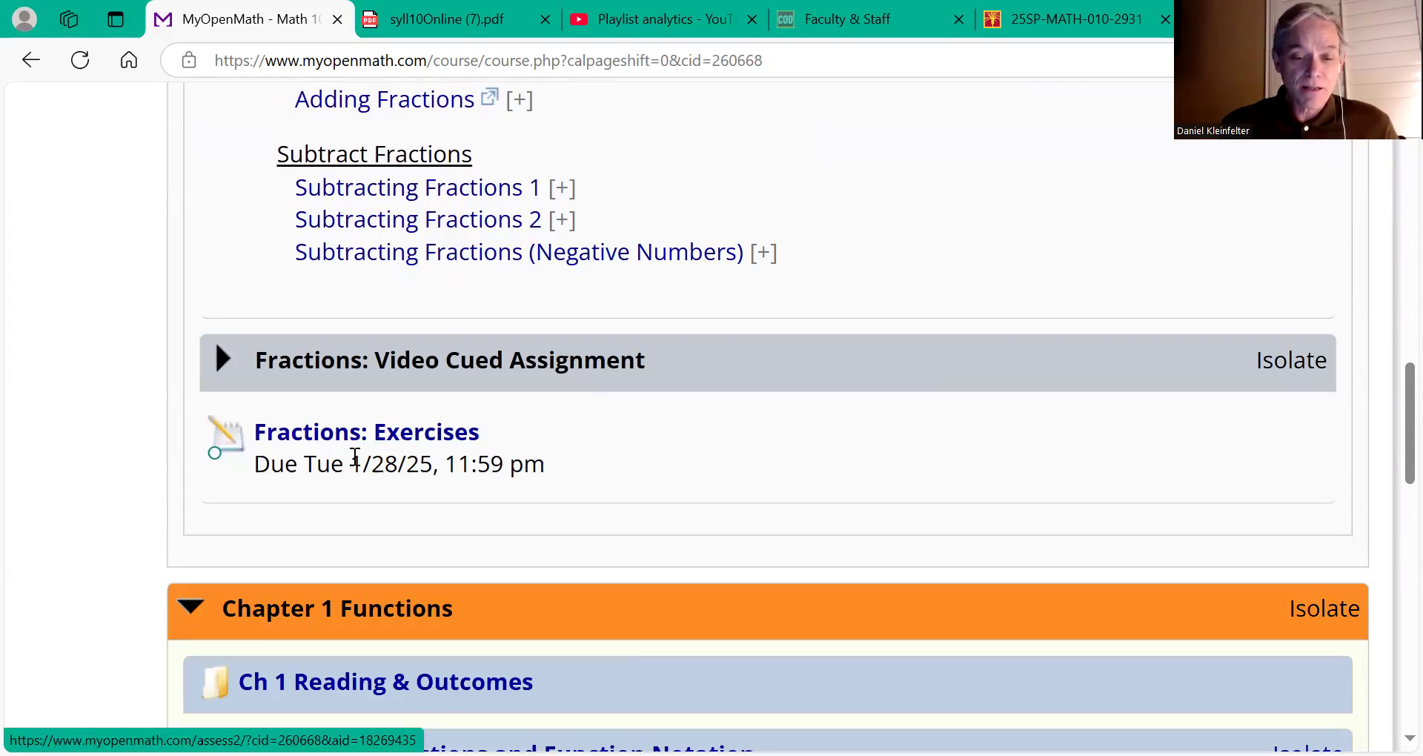
scroll(423, 475, up, 14)
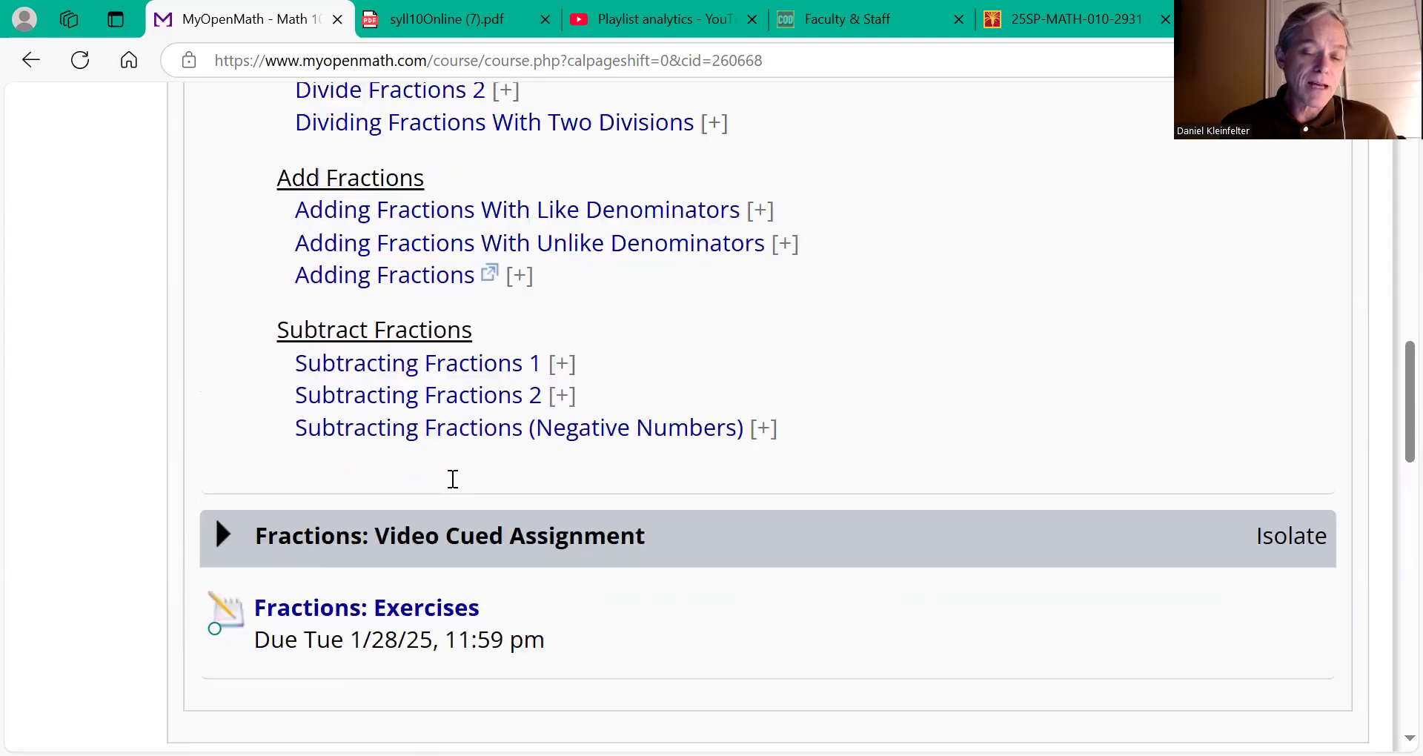
scroll(450, 478, up, 6)
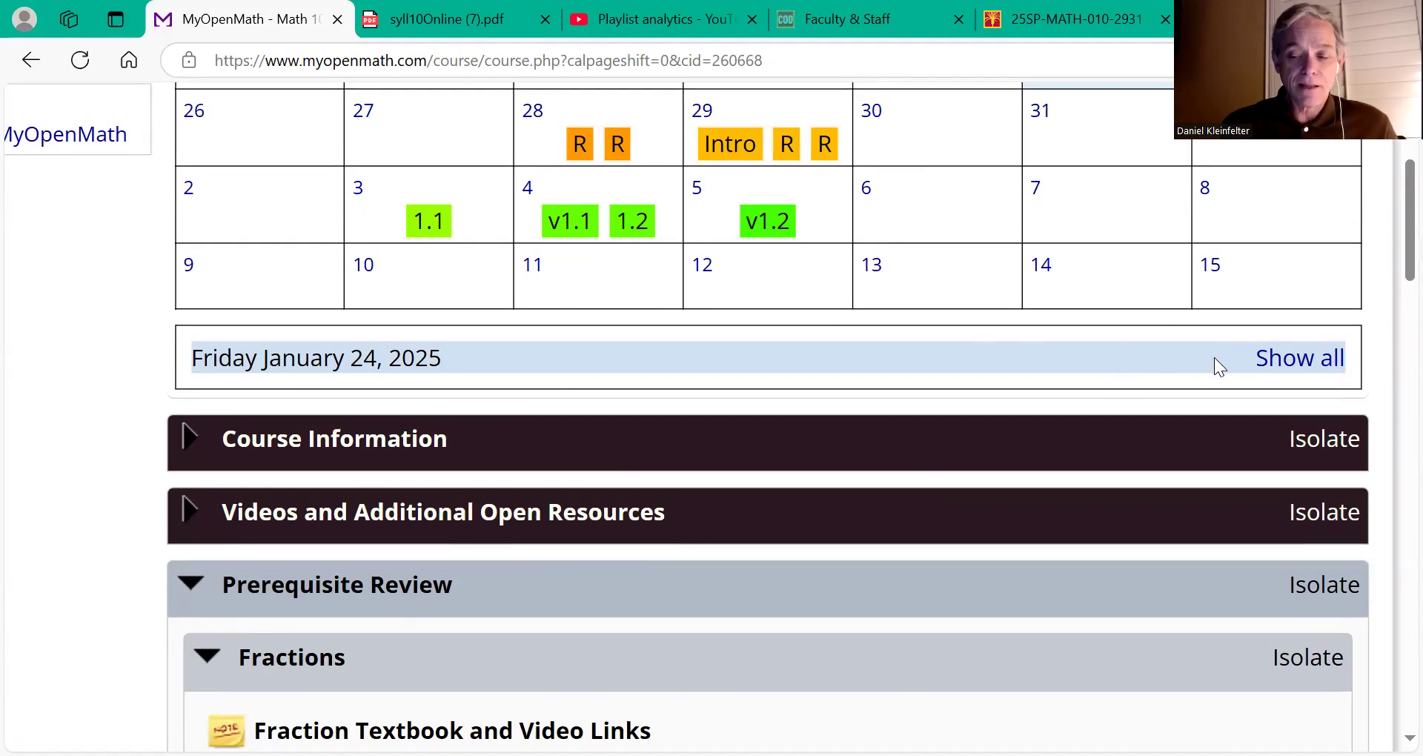
Step: Show all dated assignments under the calendar, including Video Assignment 1.1 and Assignment 1.2 (Feb 4) and Video Assignment 1.2 (Feb 5)
click(1298, 366)
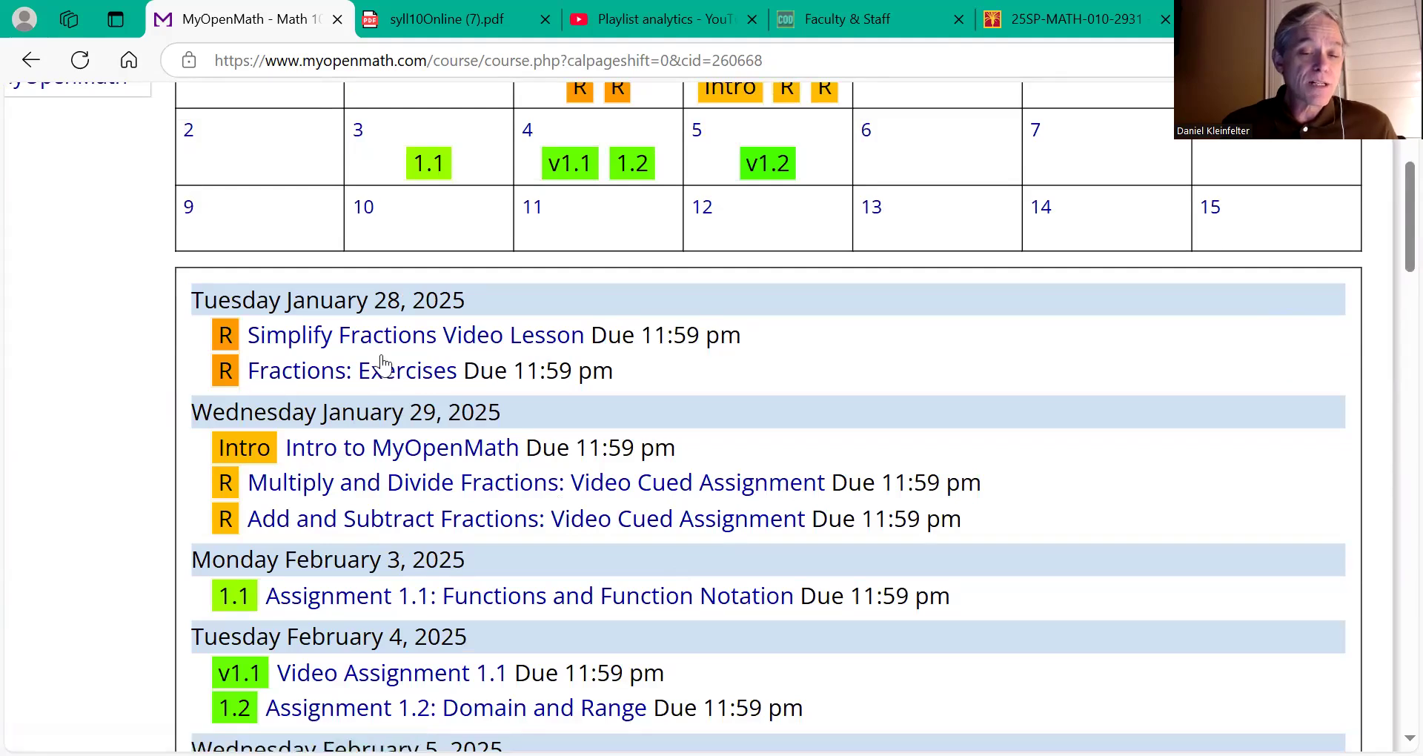
scroll(357, 297, up, 1)
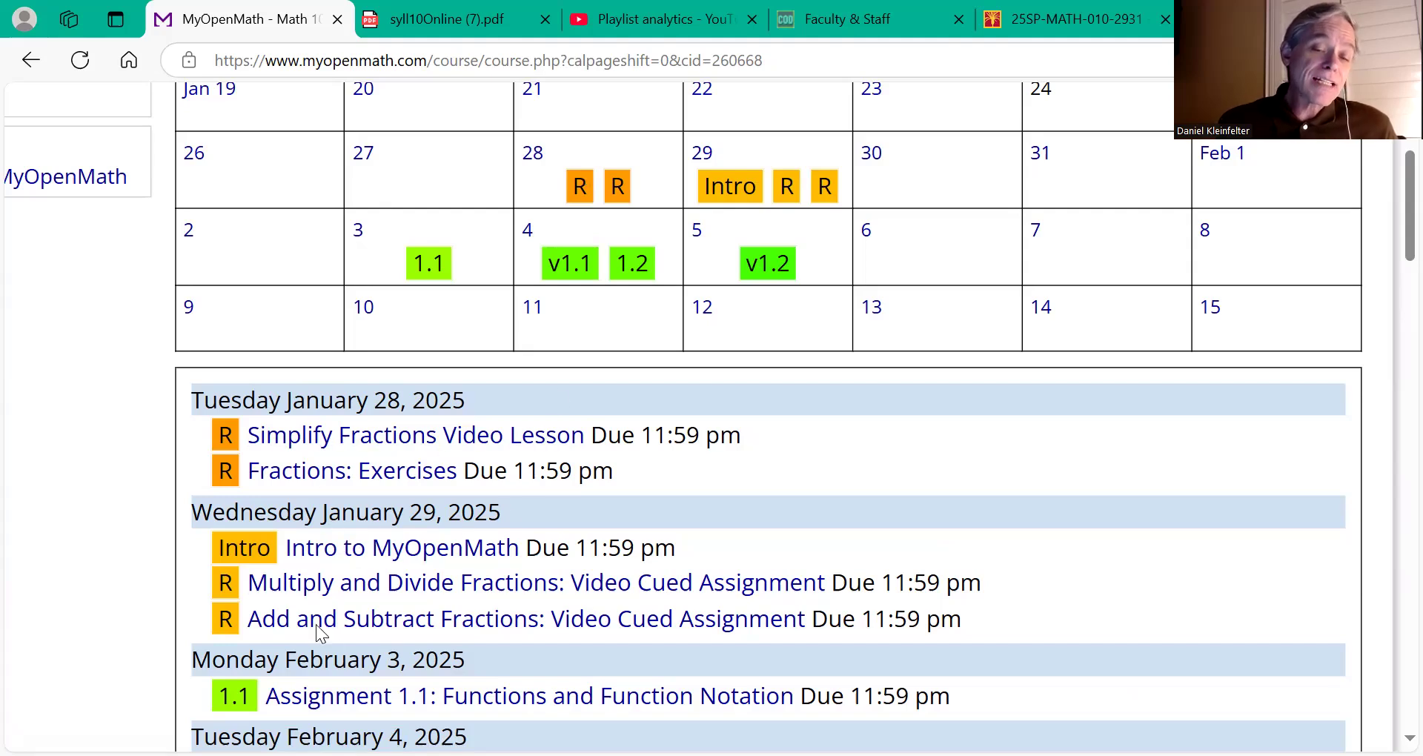
scroll(366, 510, down, 5)
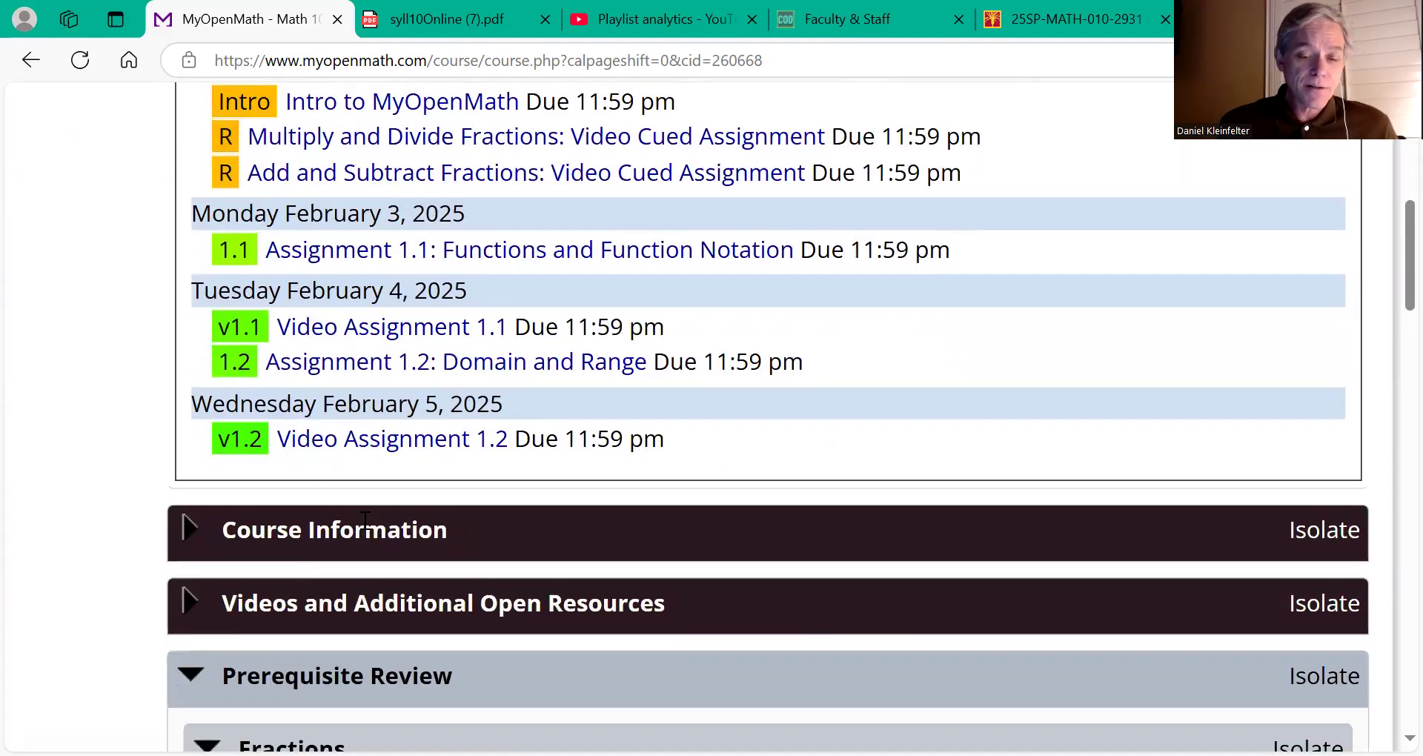
Step: Collapse the Fractions subsection of the Prerequisite Review
scroll(365, 522, down, 7)
scroll(364, 528, up, 4)
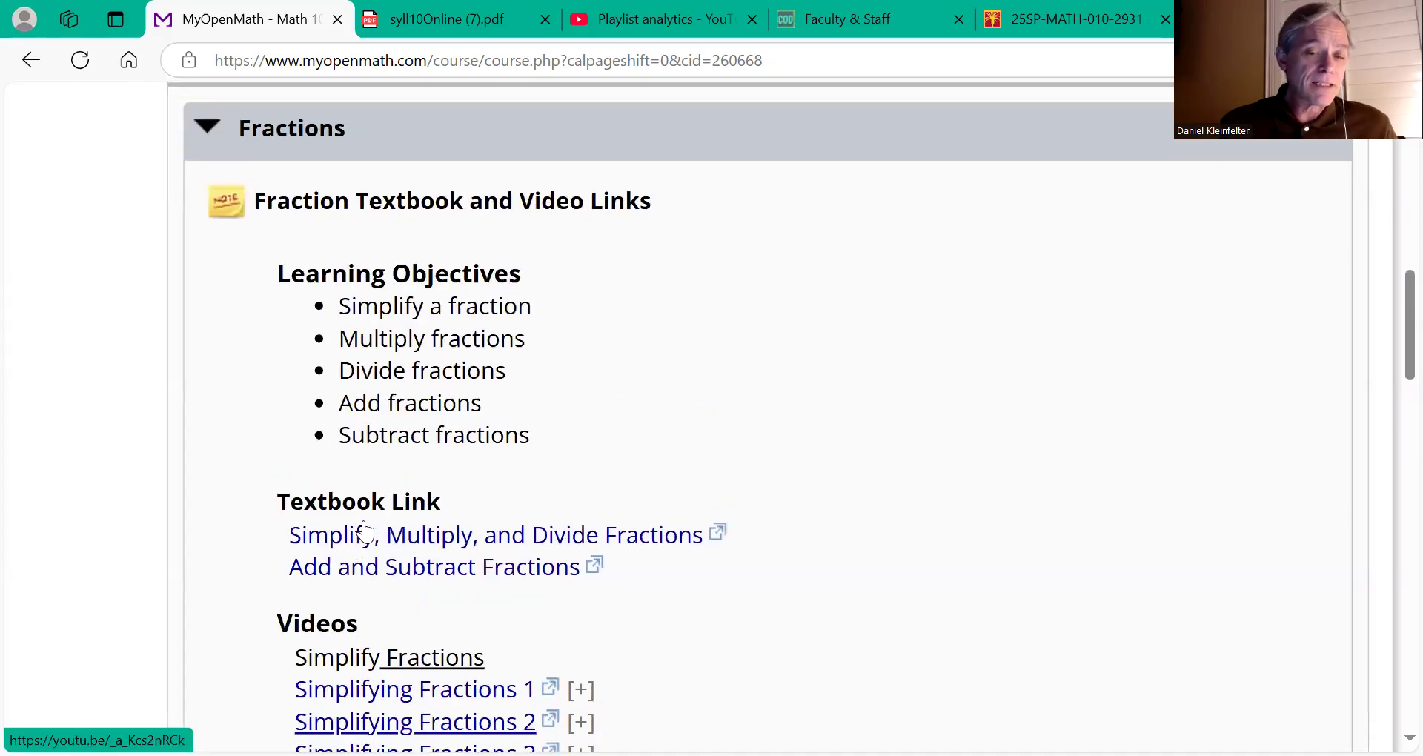
click(208, 343)
click(209, 343)
scroll(208, 342, down, 4)
scroll(209, 341, down, 6)
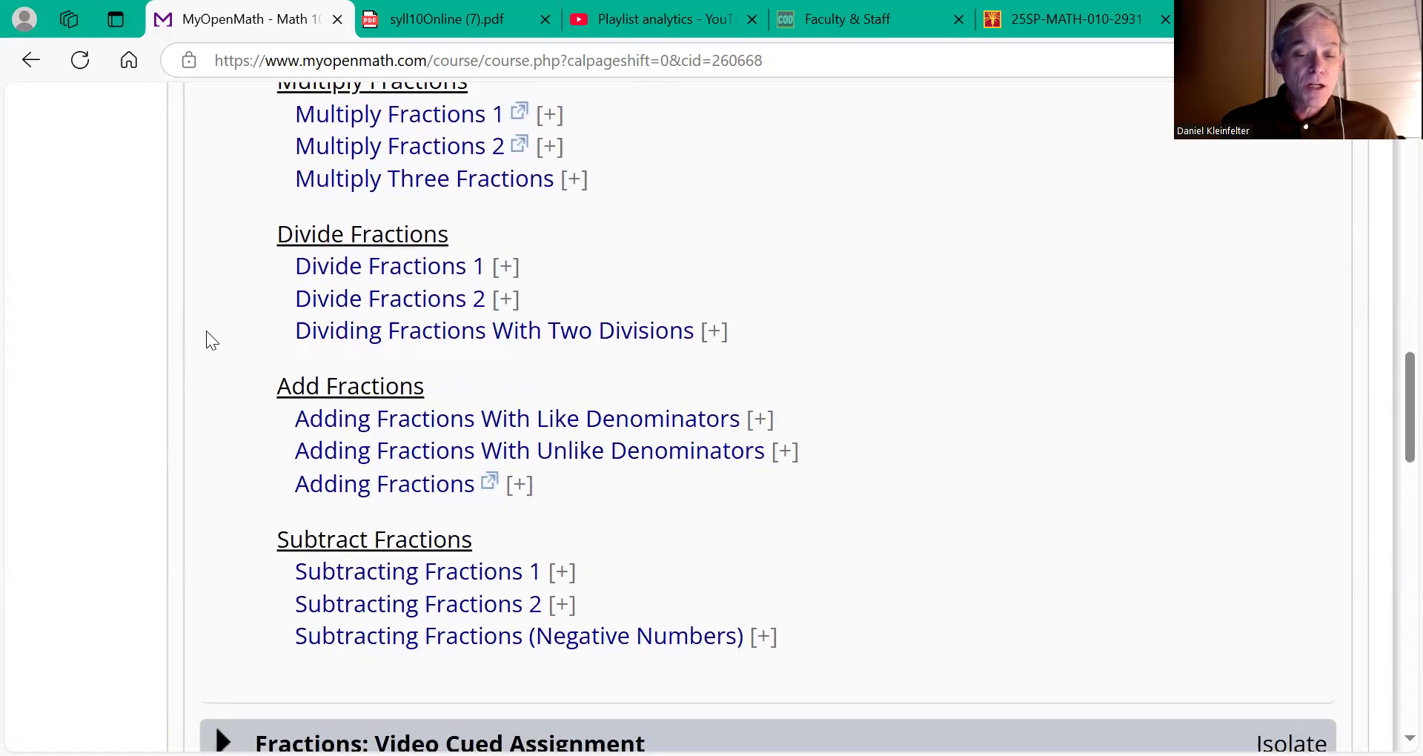
scroll(209, 340, down, 4)
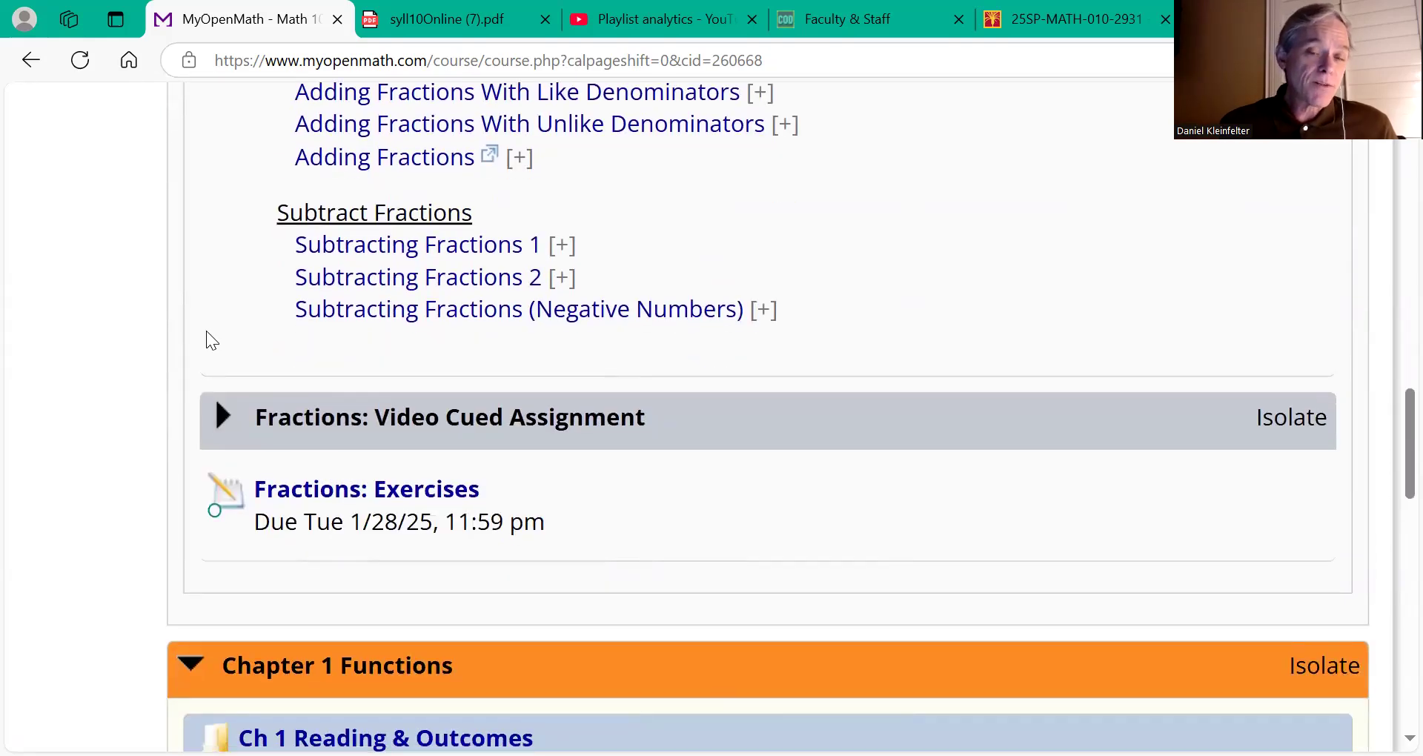
scroll(206, 331, up, 3)
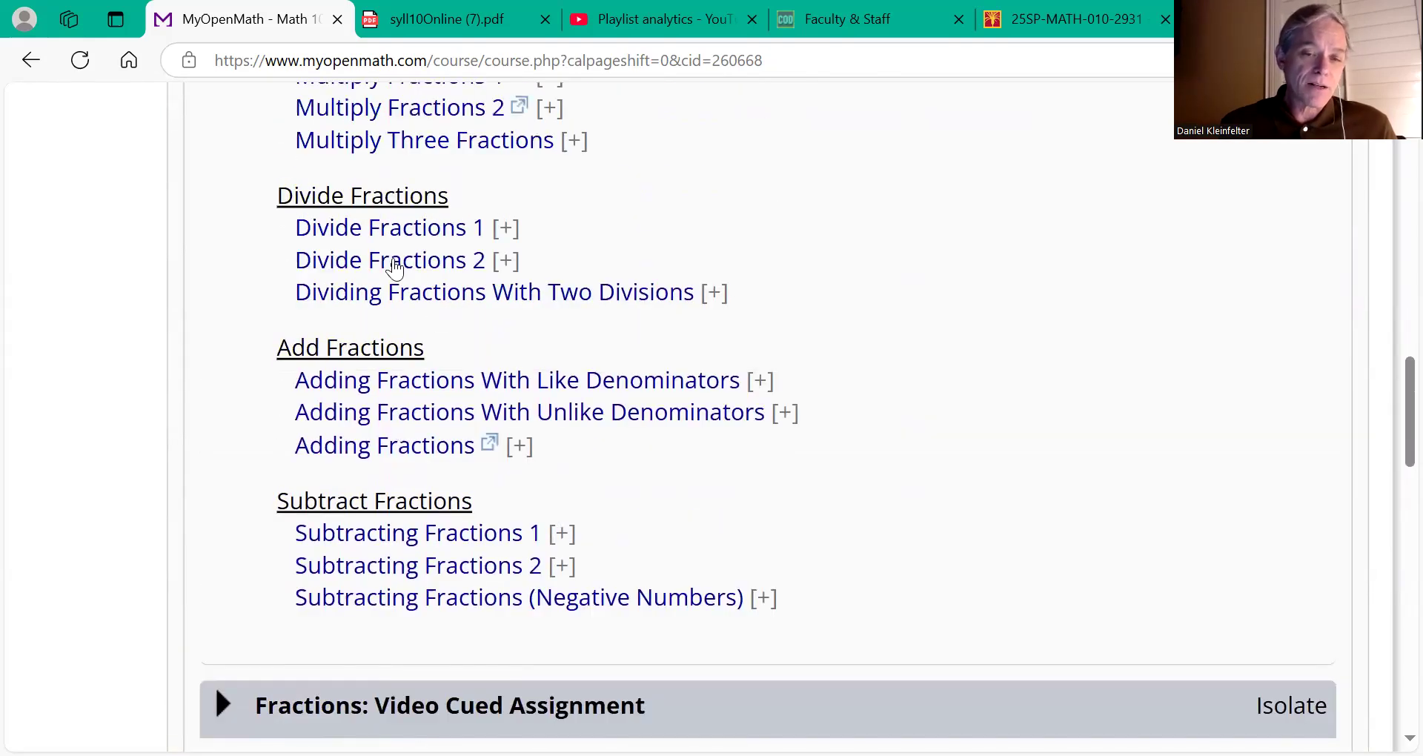
scroll(395, 268, up, 8)
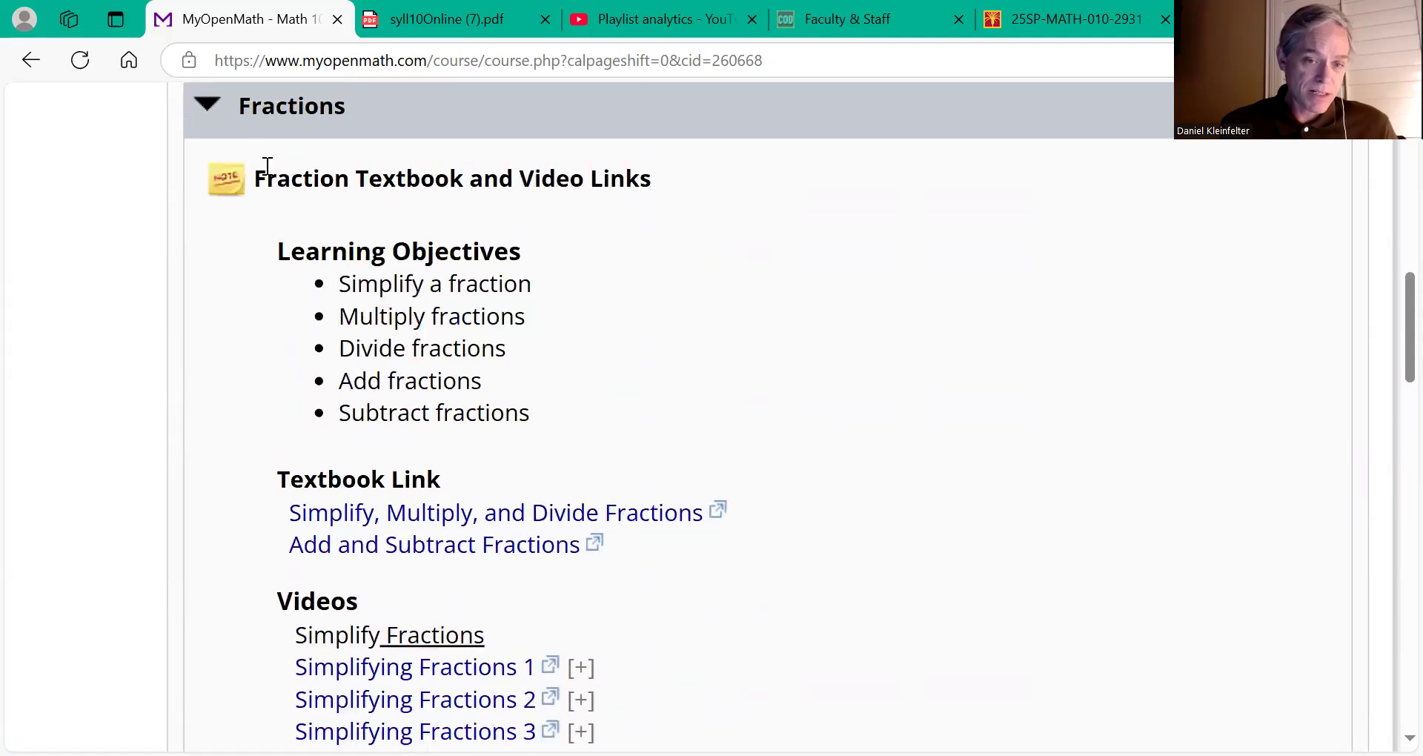
click(207, 112)
scroll(206, 115, up, 2)
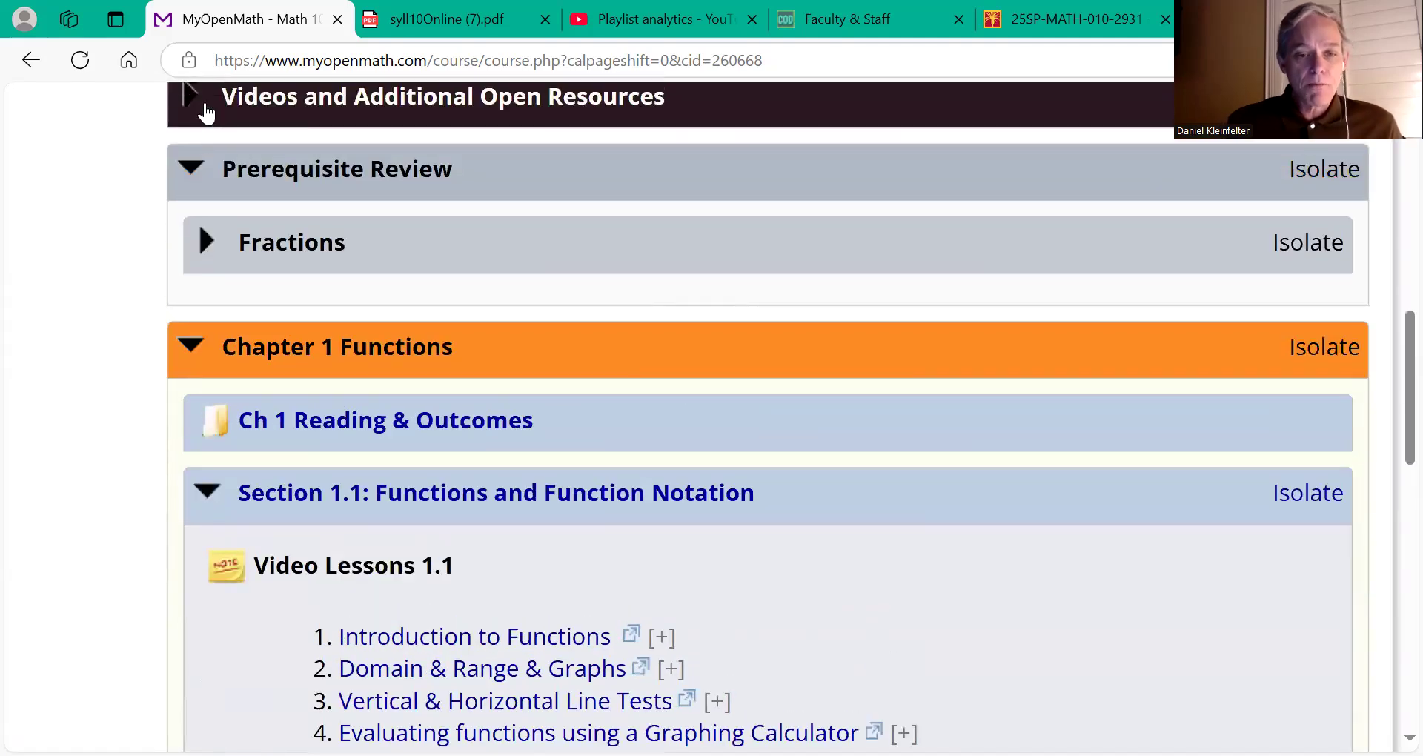
Step: Collapse Prerequisite Review, re-expand Chapter 1 Functions, and open the Ch 1 Reading & Outcomes folder
click(189, 175)
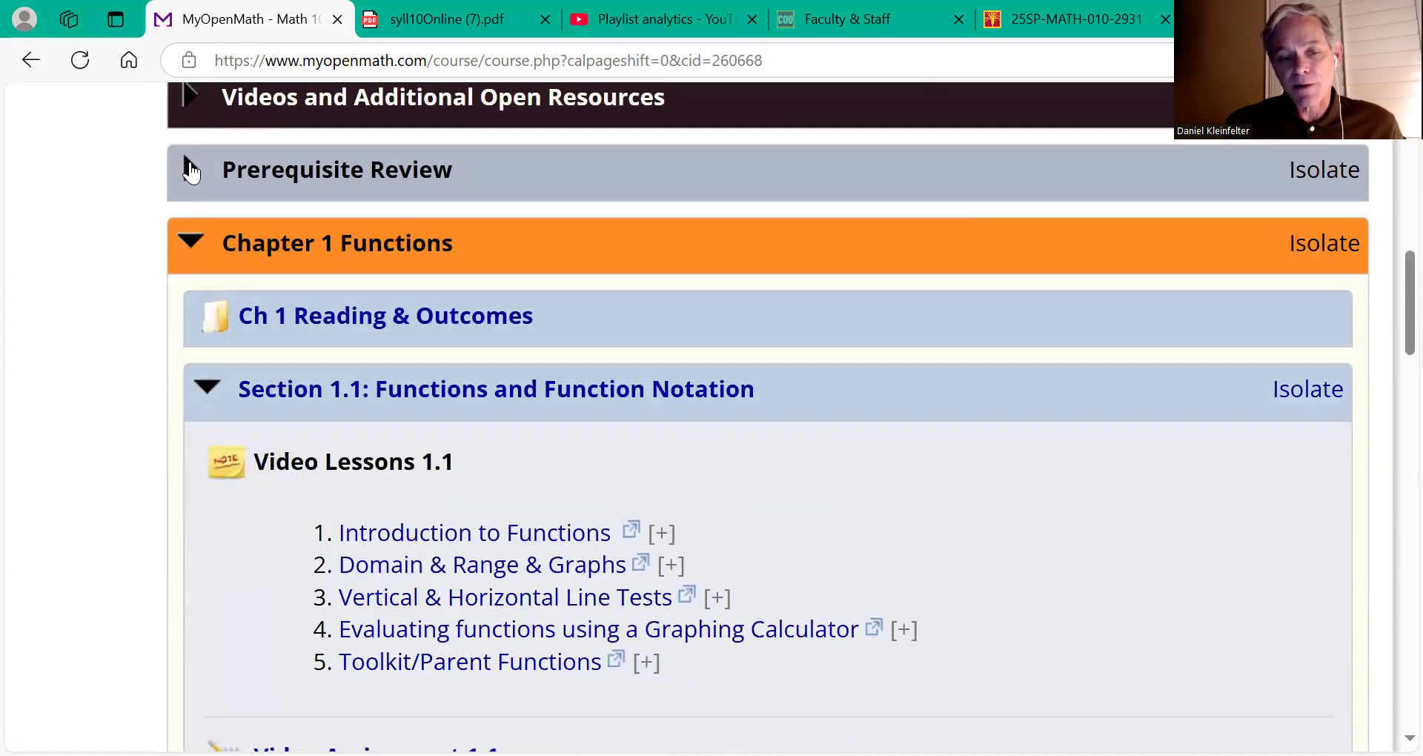
click(191, 245)
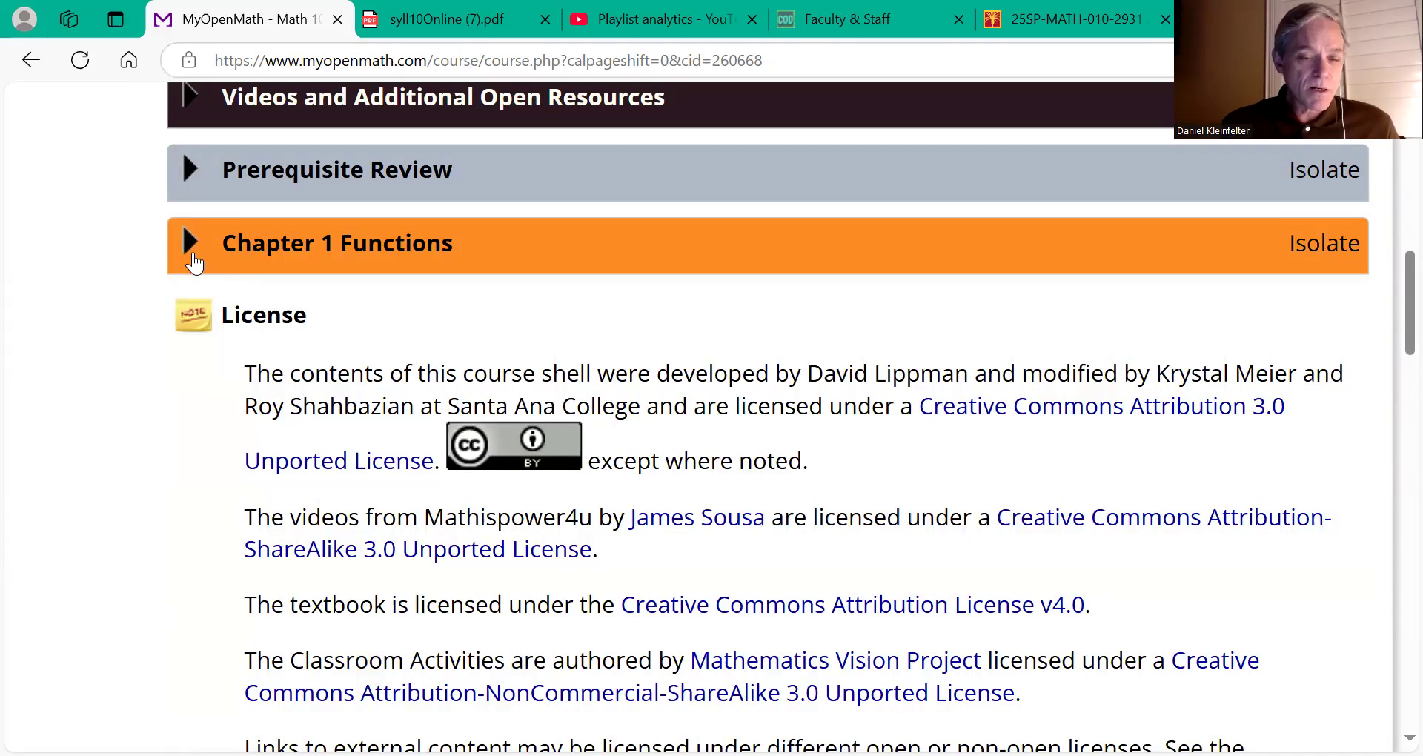
click(182, 241)
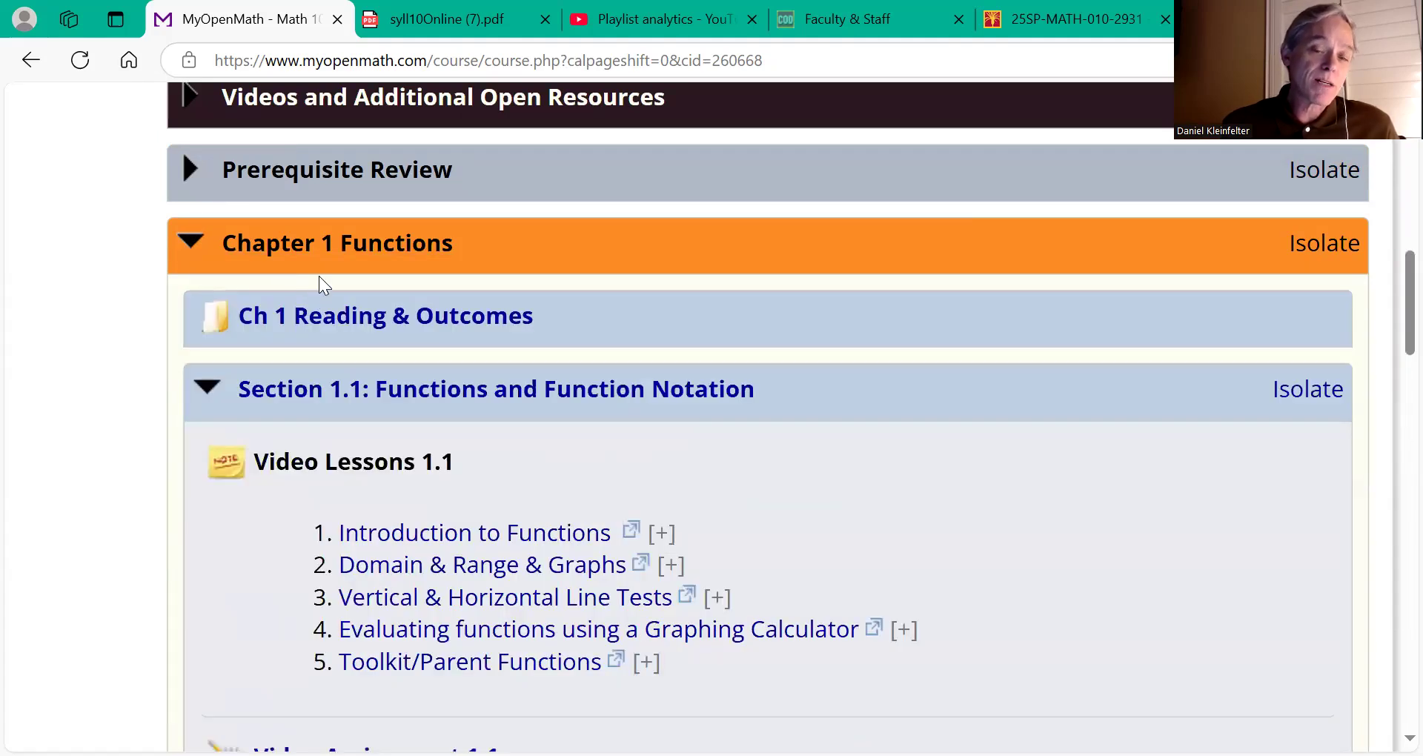
scroll(319, 275, down, 2)
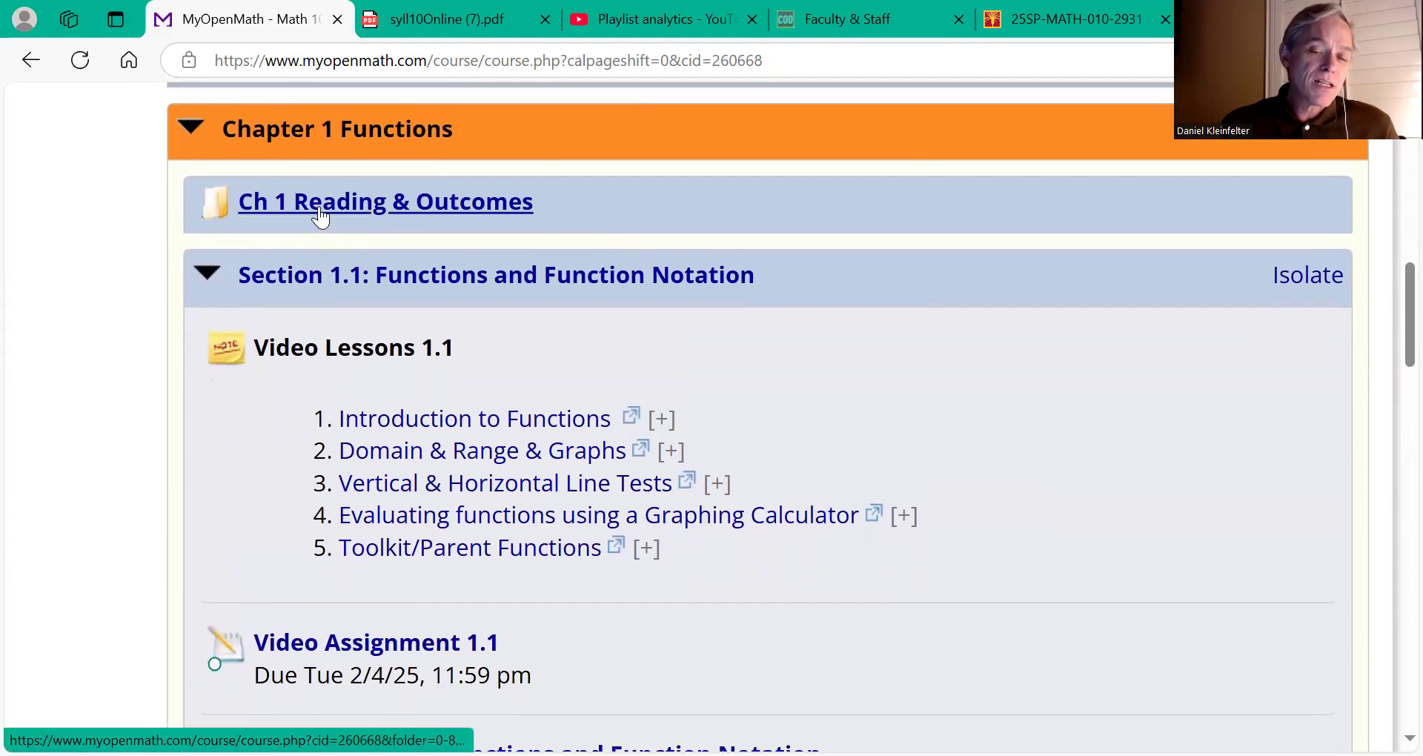
click(326, 209)
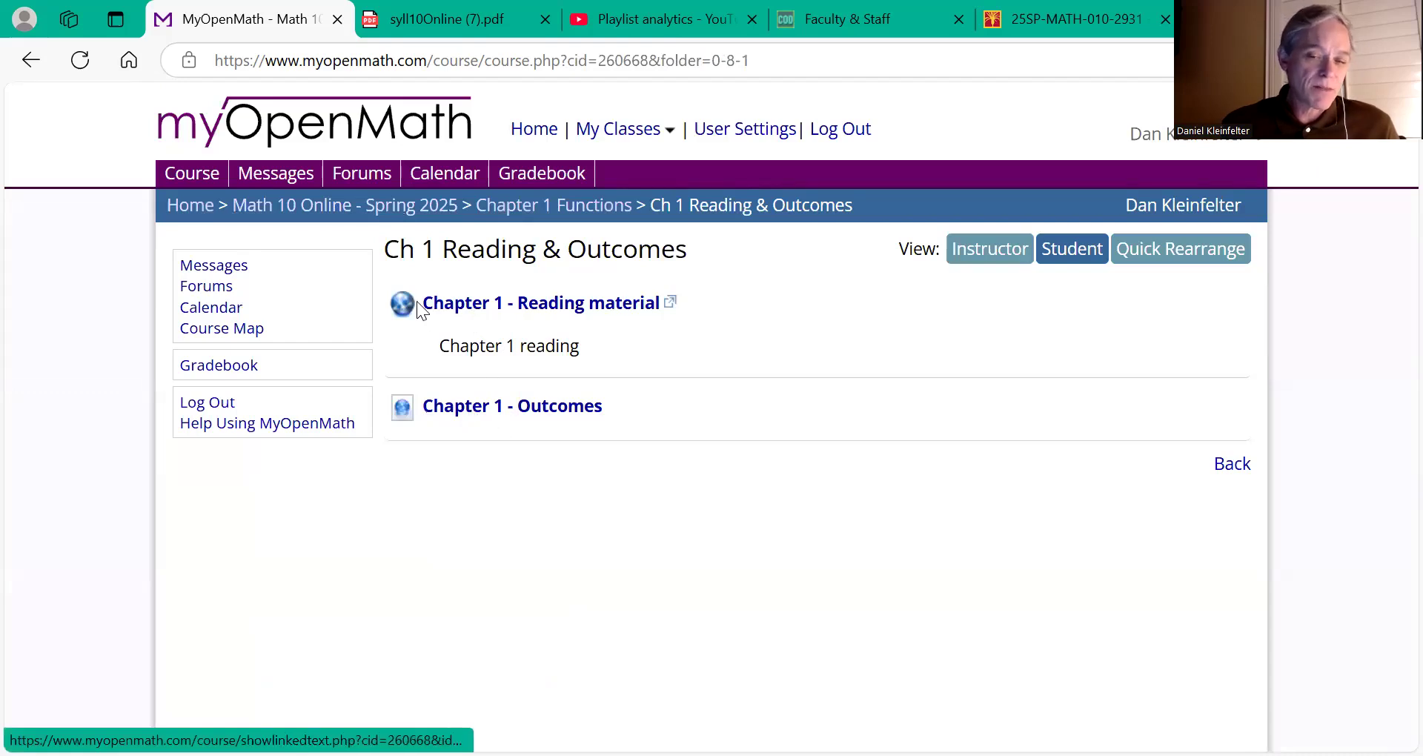
click(30, 59)
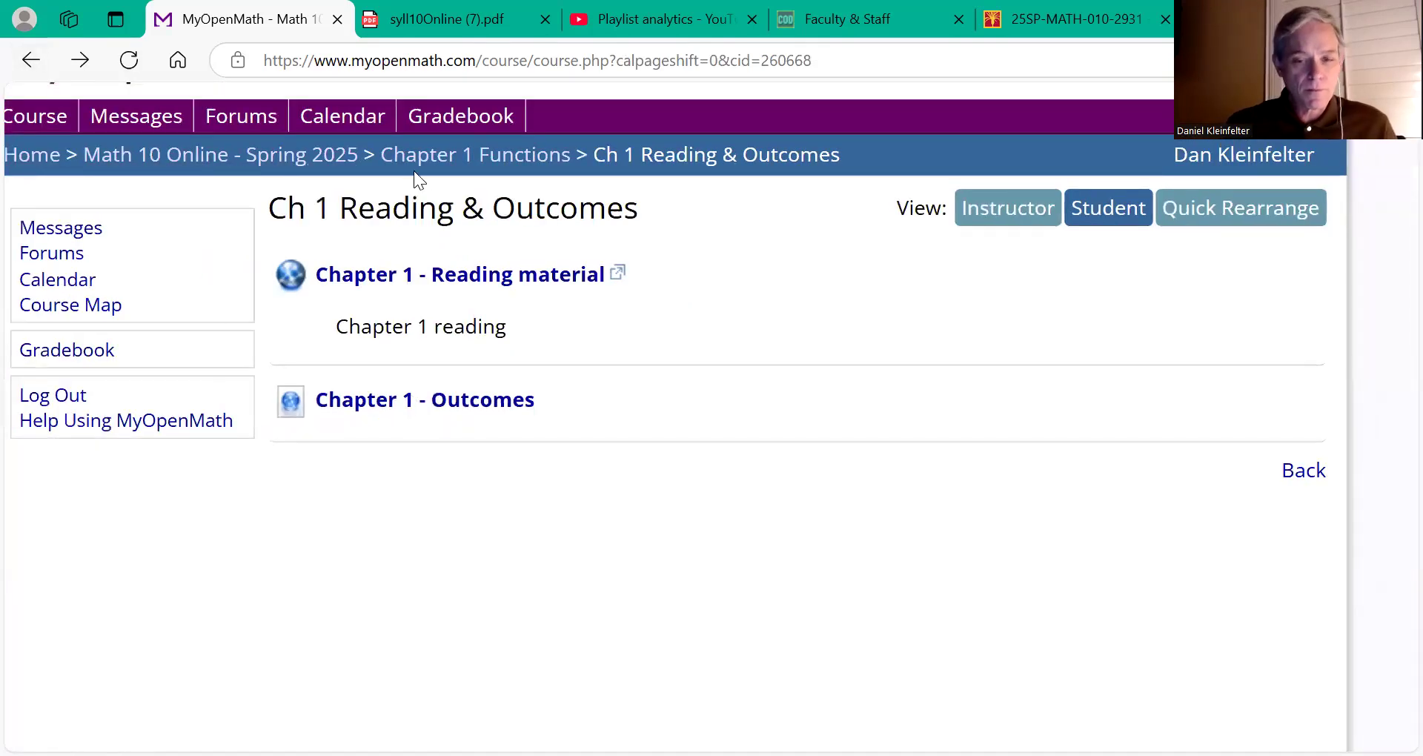
click(451, 158)
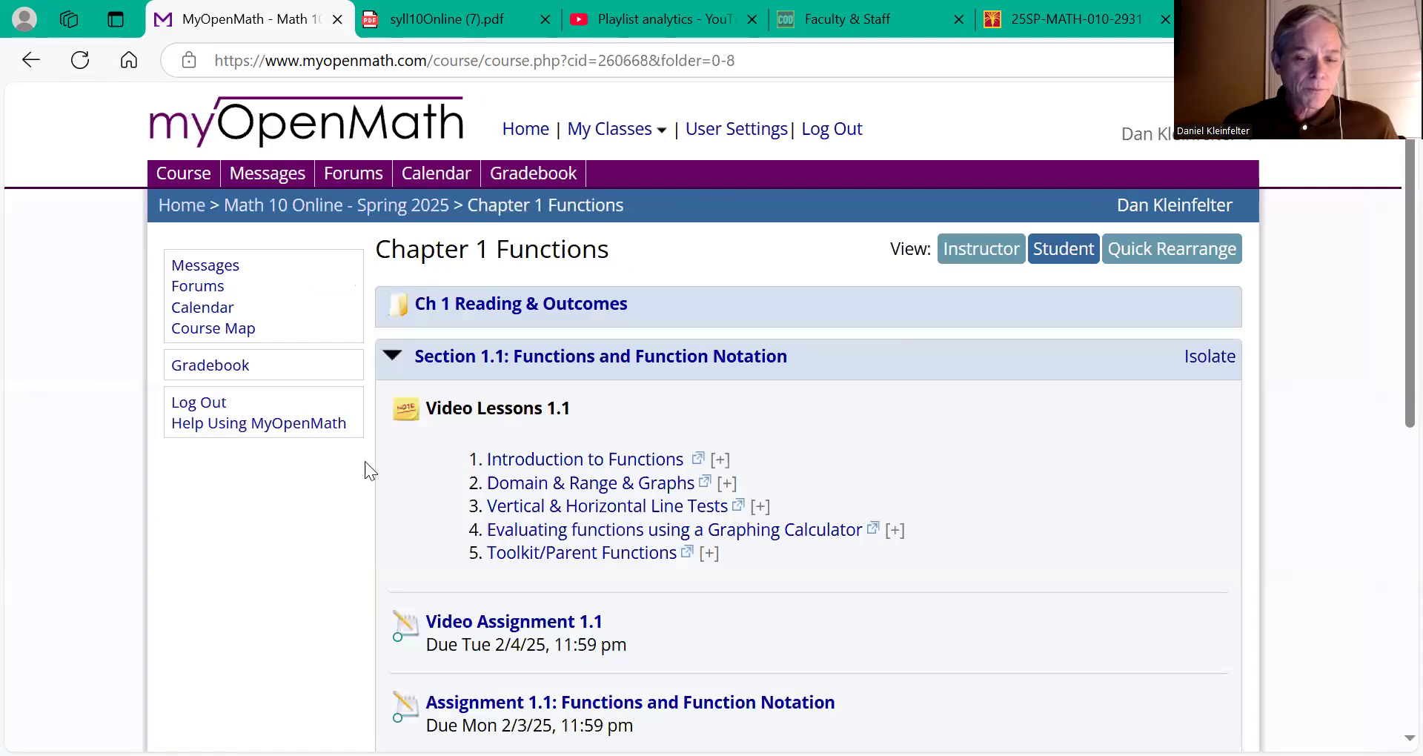
scroll(364, 461, down, 1)
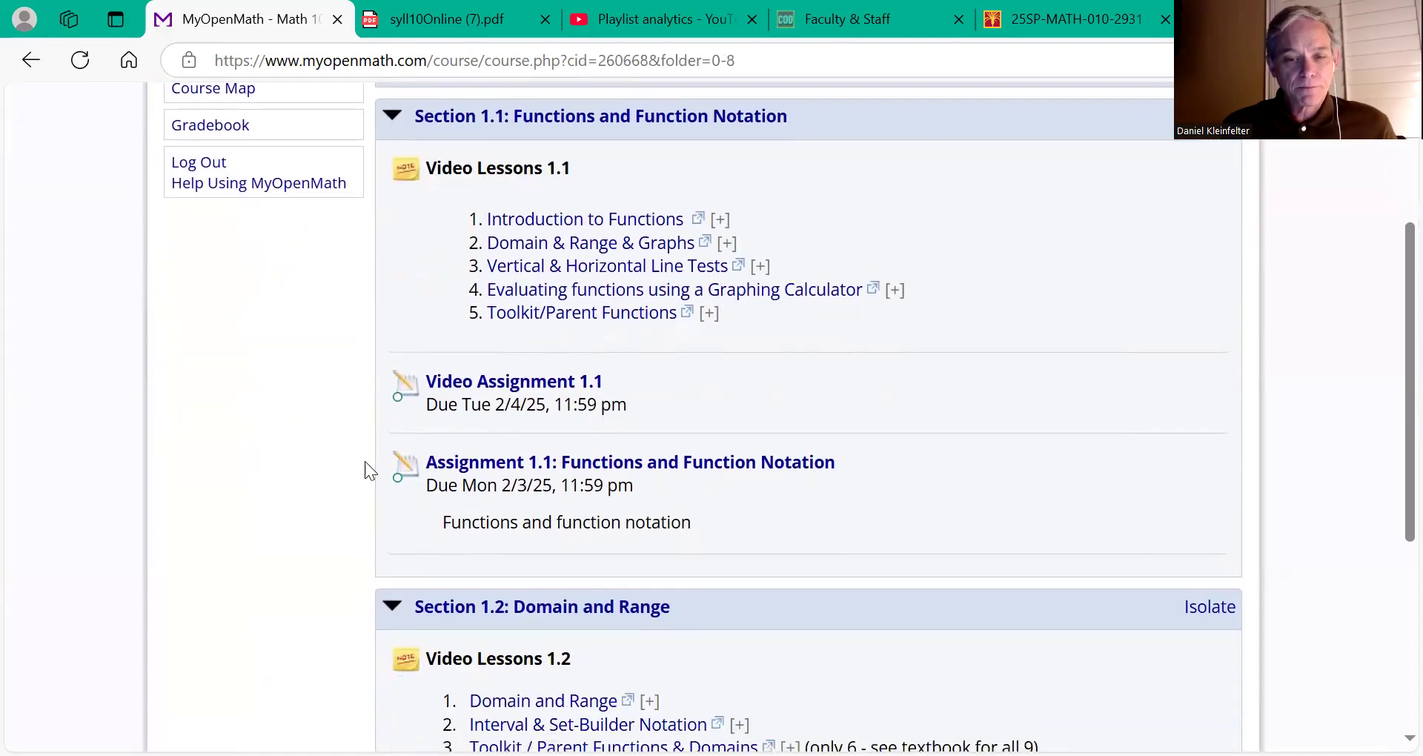
scroll(364, 461, up, 1)
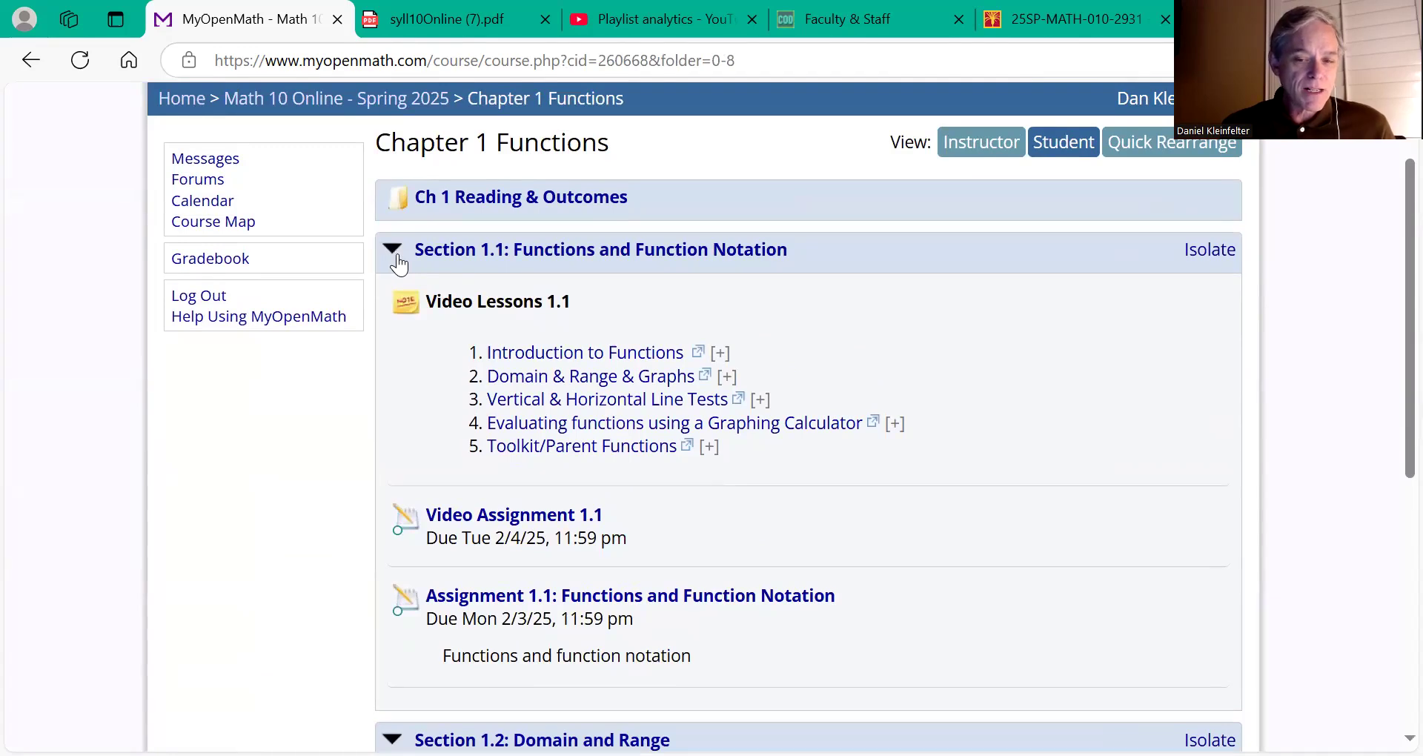
click(389, 102)
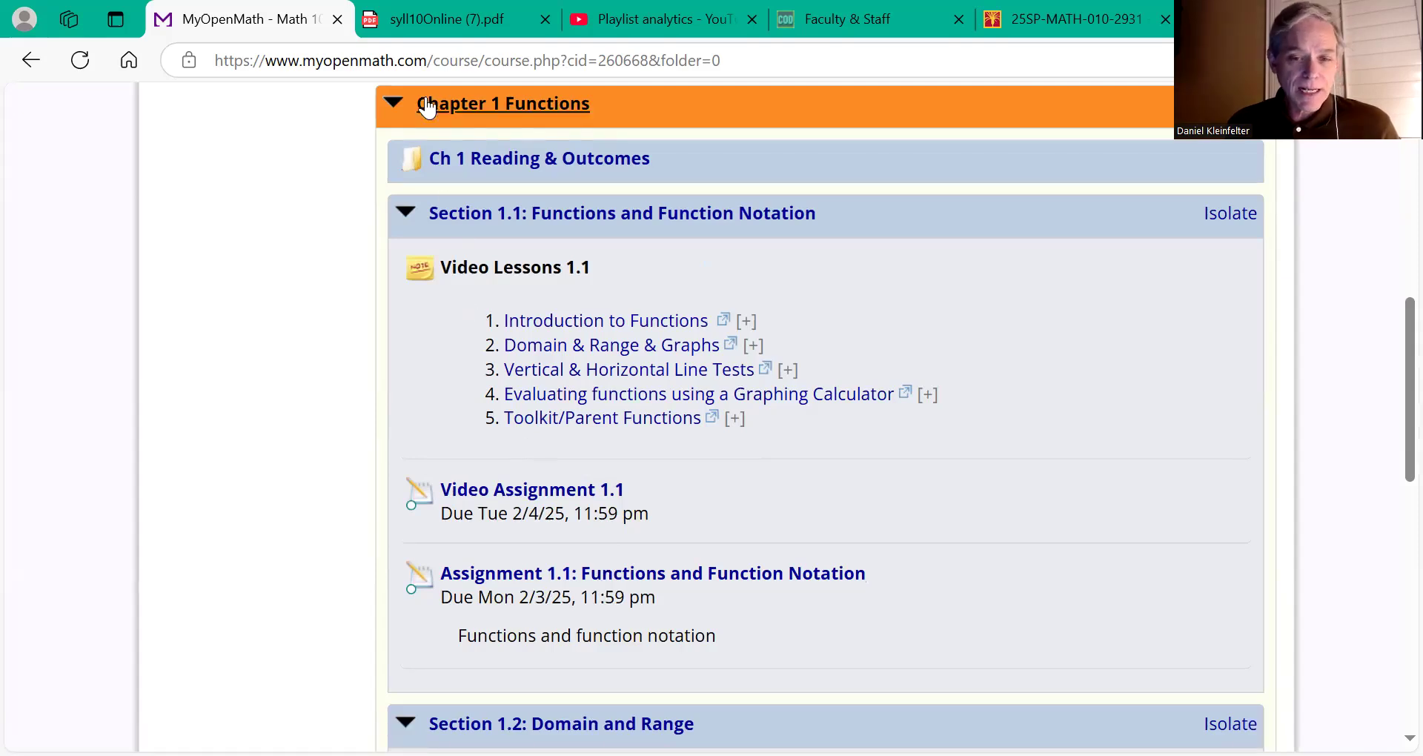
Step: Read the syllabus PDF's Assessment grade breakdown, then return to the MyOpenMath course tab
click(426, 32)
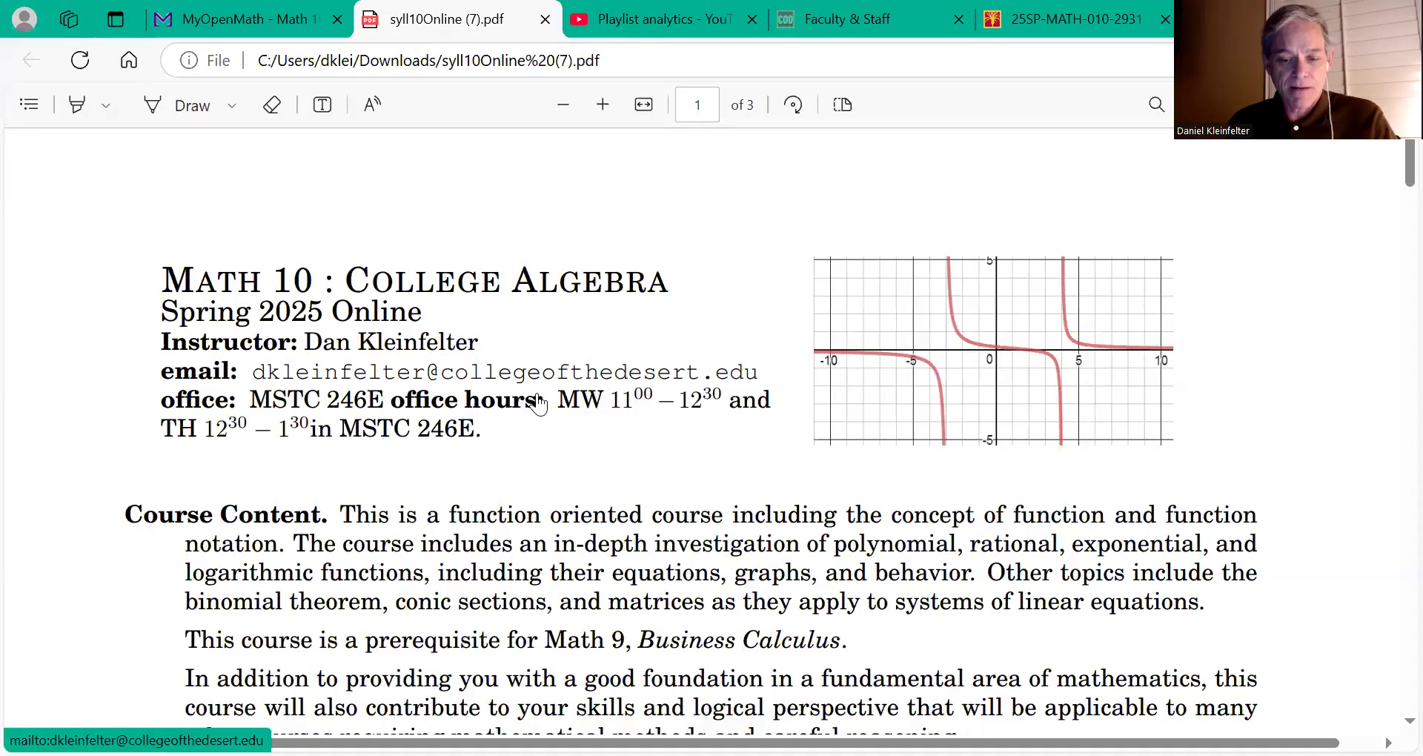
scroll(539, 404, down, 1)
scroll(539, 404, down, 5)
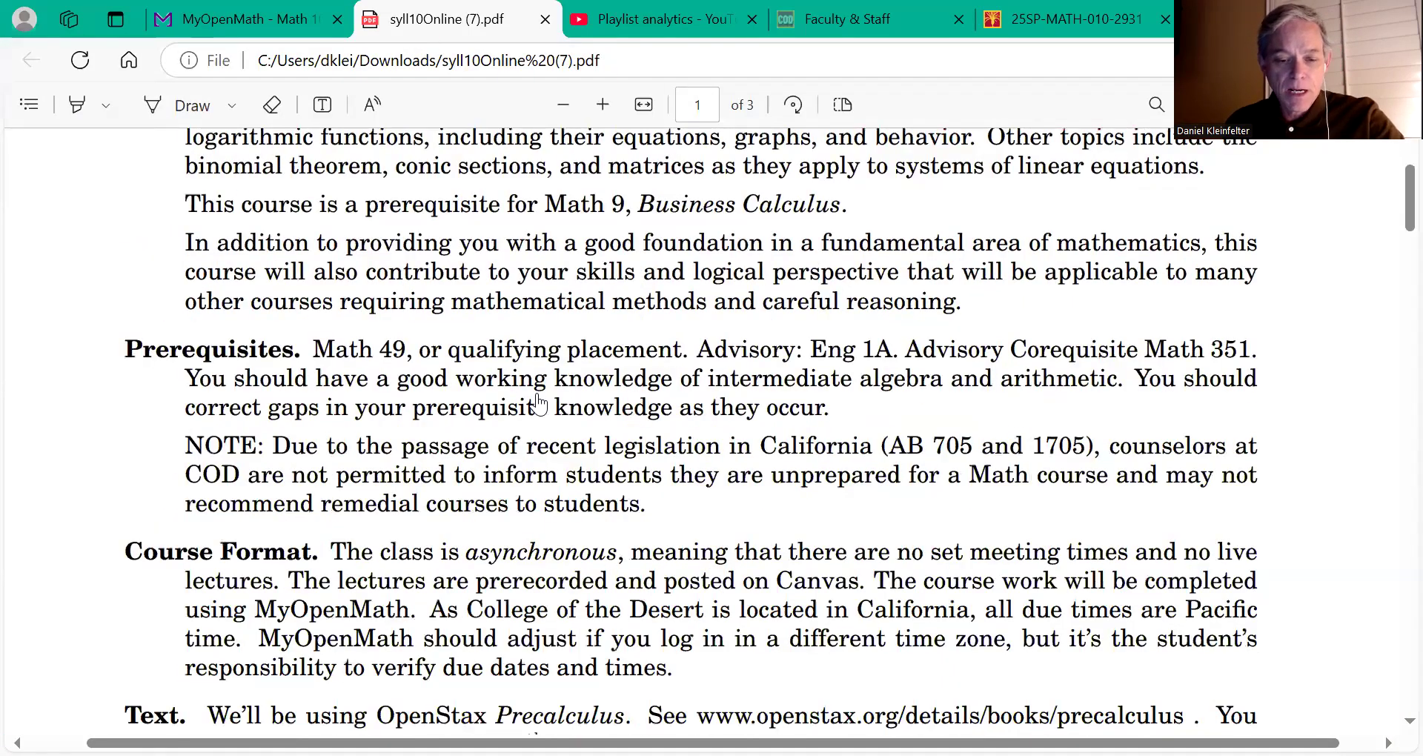
scroll(538, 403, down, 7)
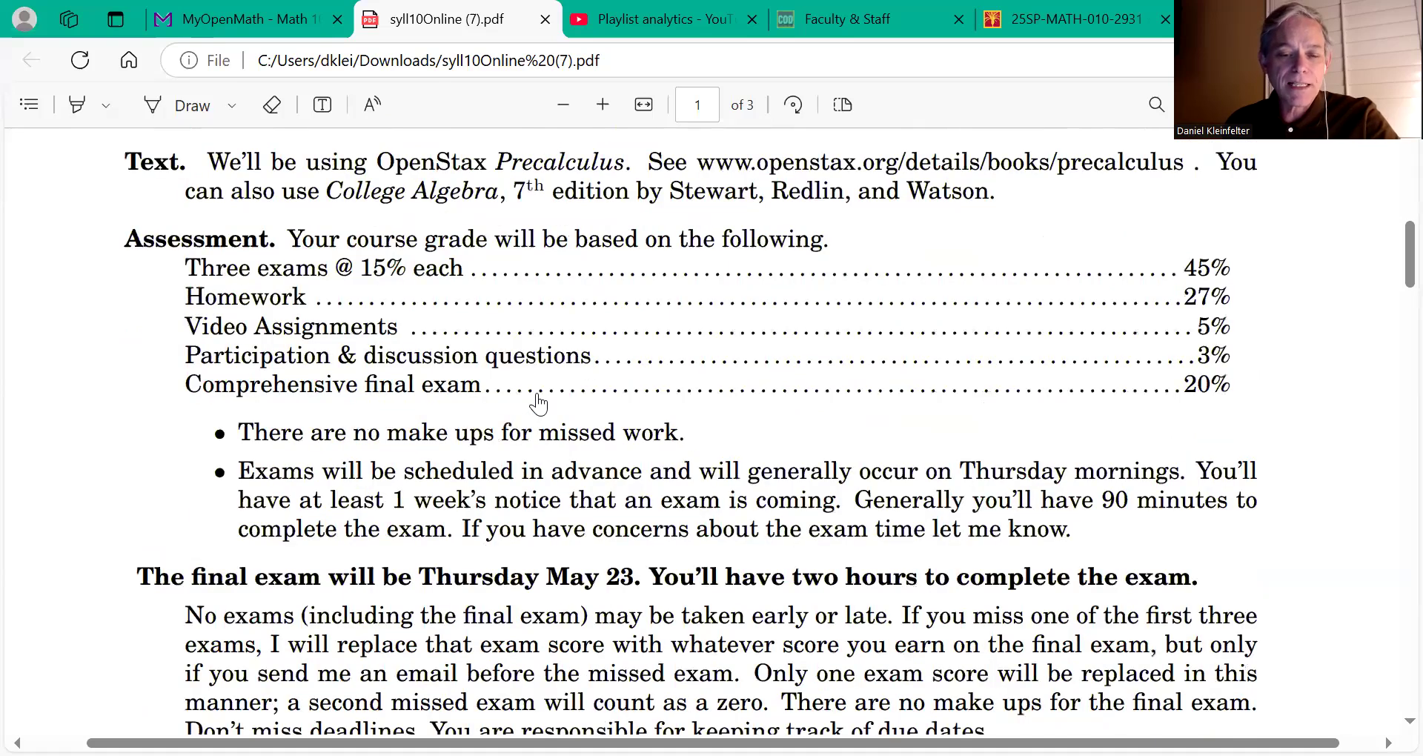
scroll(539, 403, up, 1)
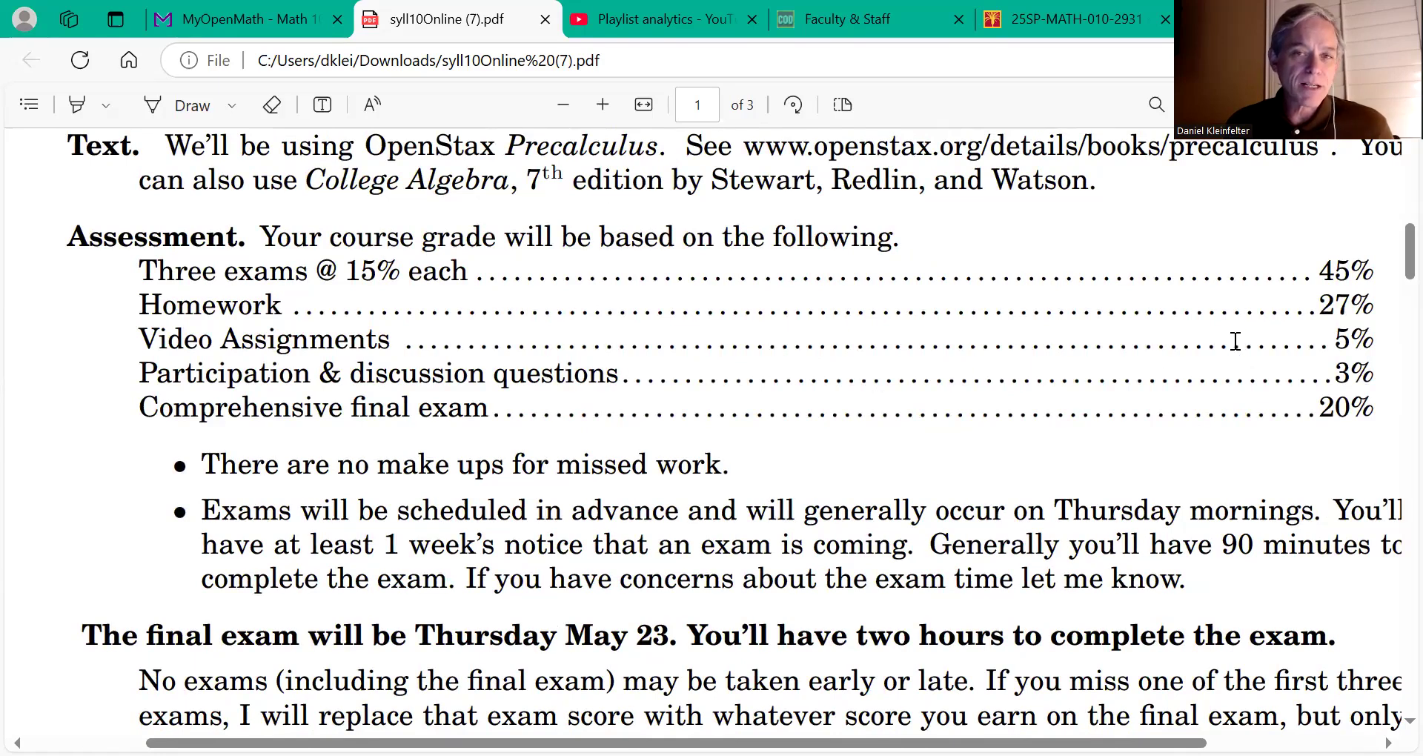
click(233, 31)
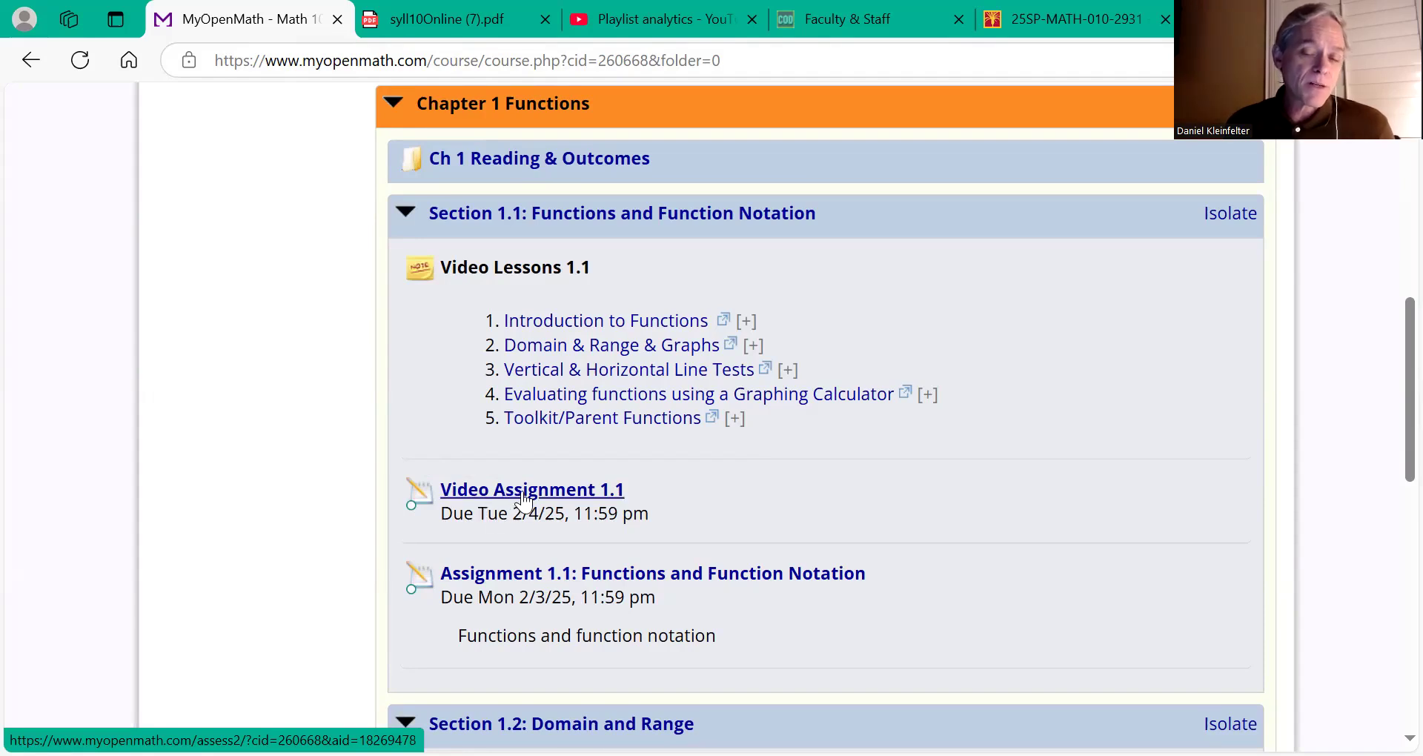
Step: Open Assignment 1.1: Functions and Function Notation and start it at Question 1
click(551, 575)
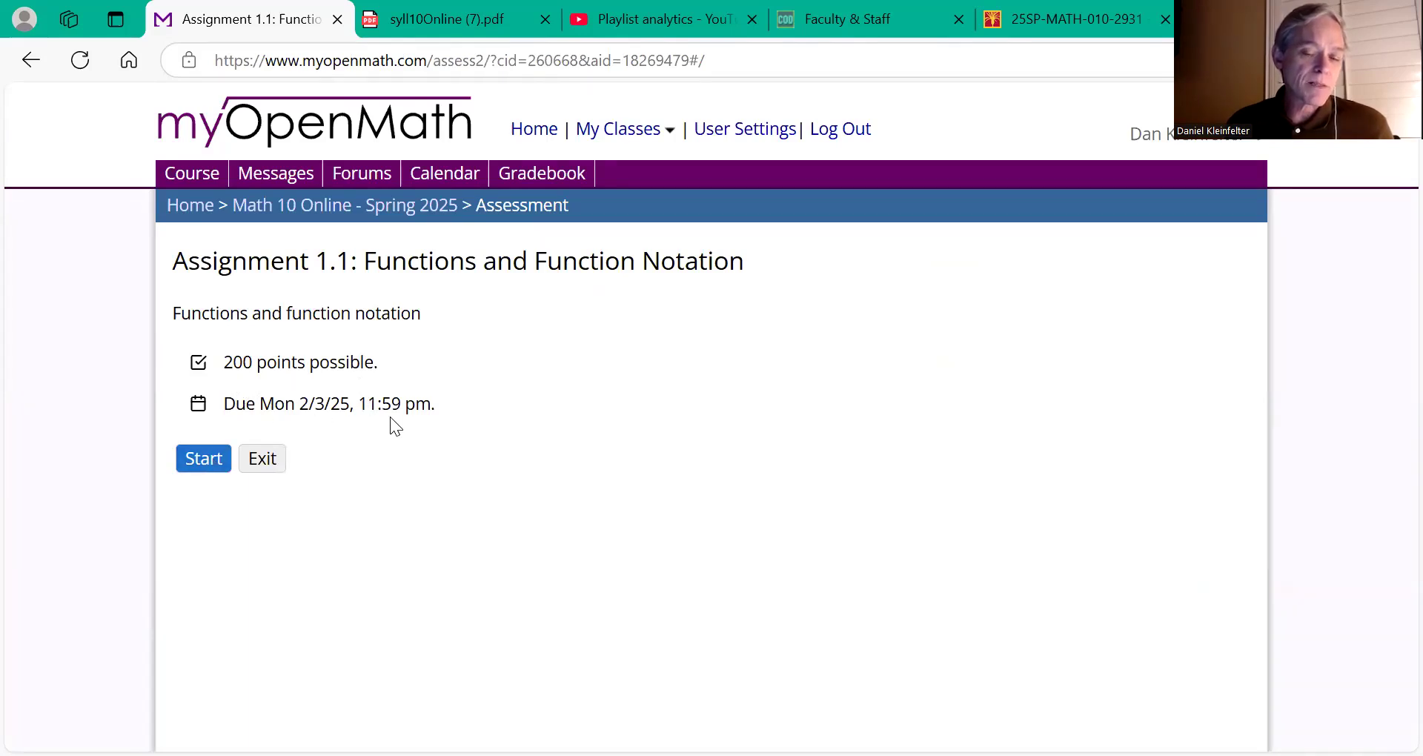
click(196, 461)
scroll(465, 455, down, 1)
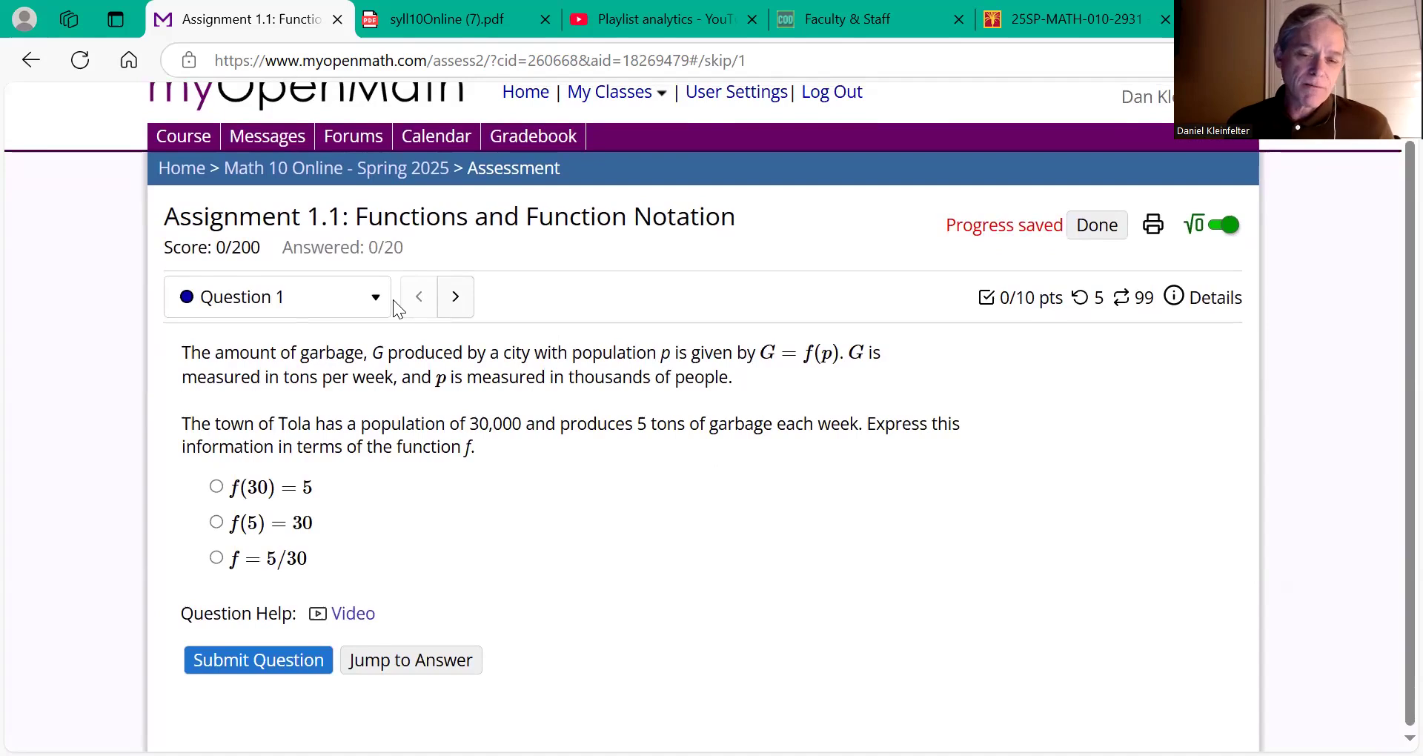
Step: Page forward through the questions from Question 2 to Question 8
click(456, 302)
click(457, 332)
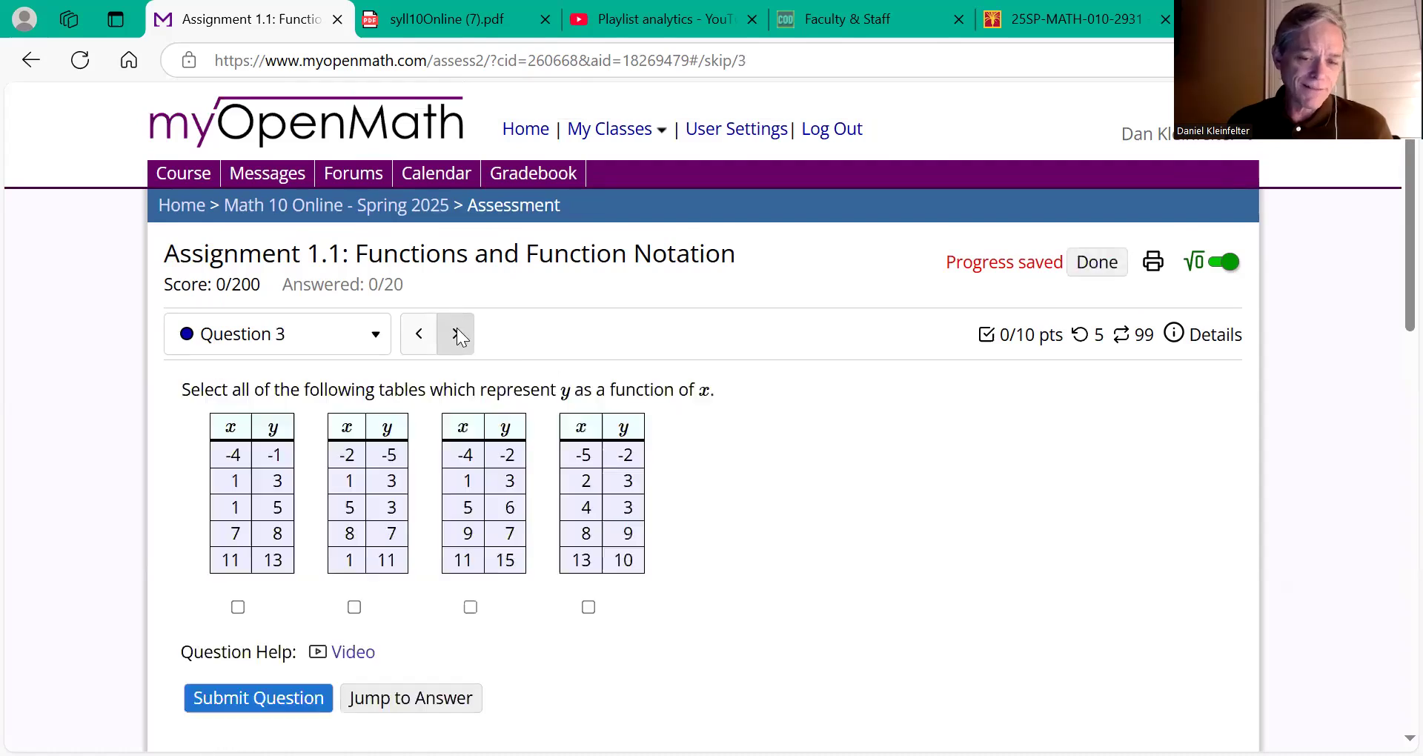
click(457, 333)
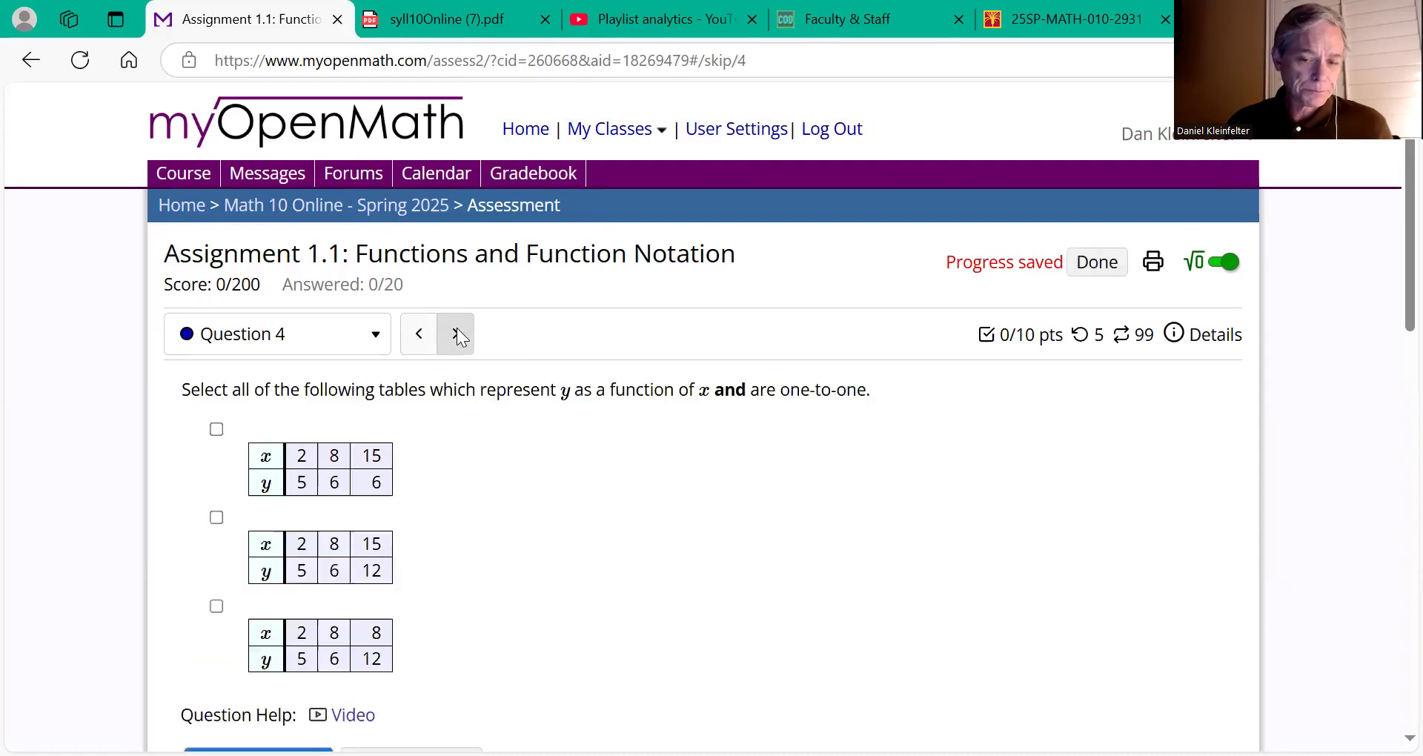
click(456, 334)
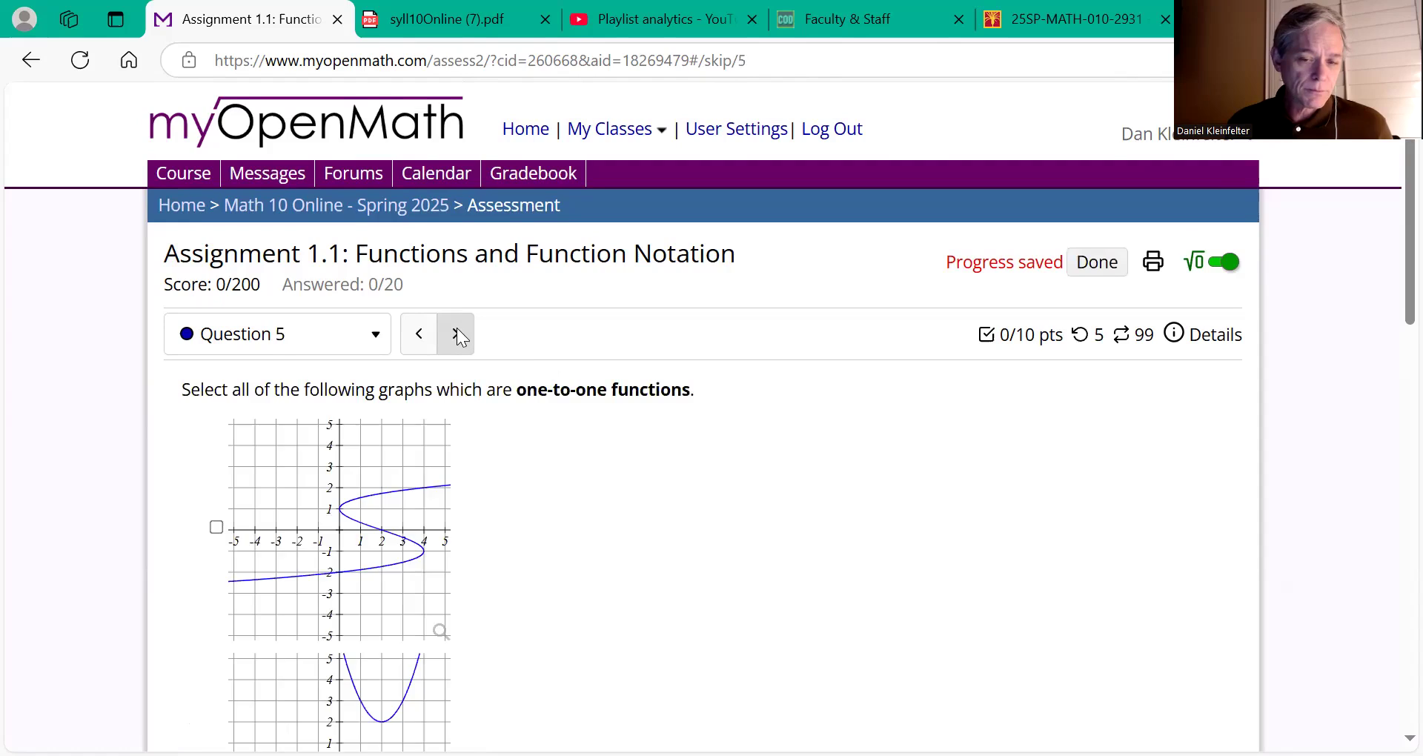
click(456, 334)
click(456, 334)
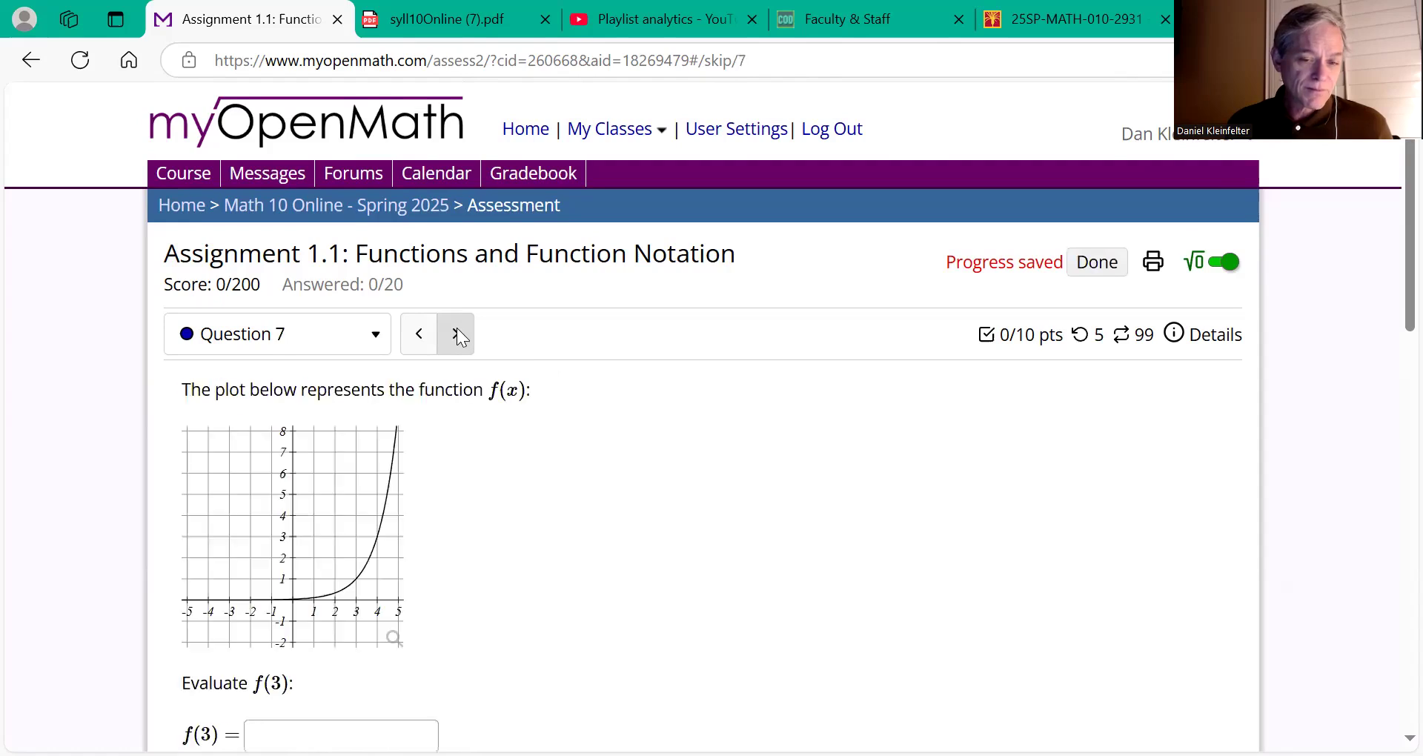
click(457, 334)
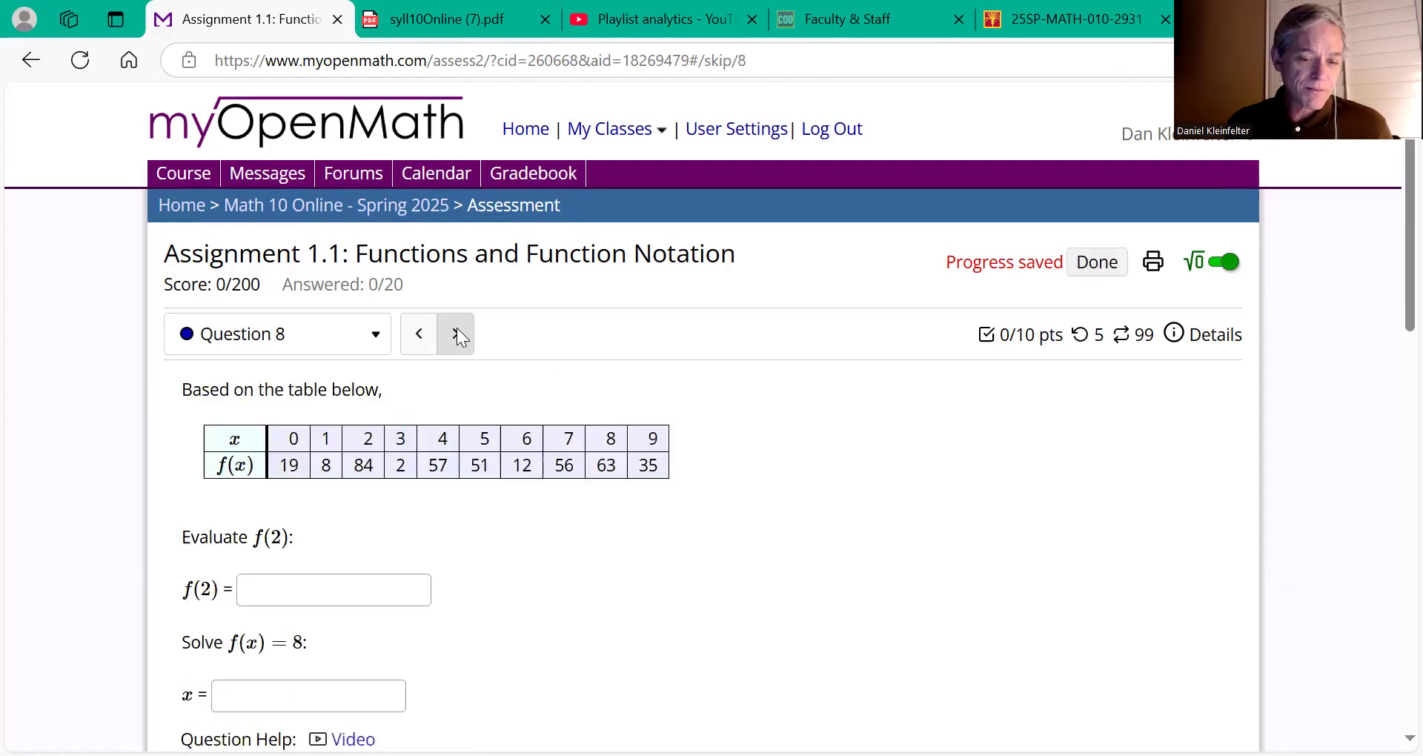
scroll(456, 328, down, 2)
scroll(456, 327, up, 1)
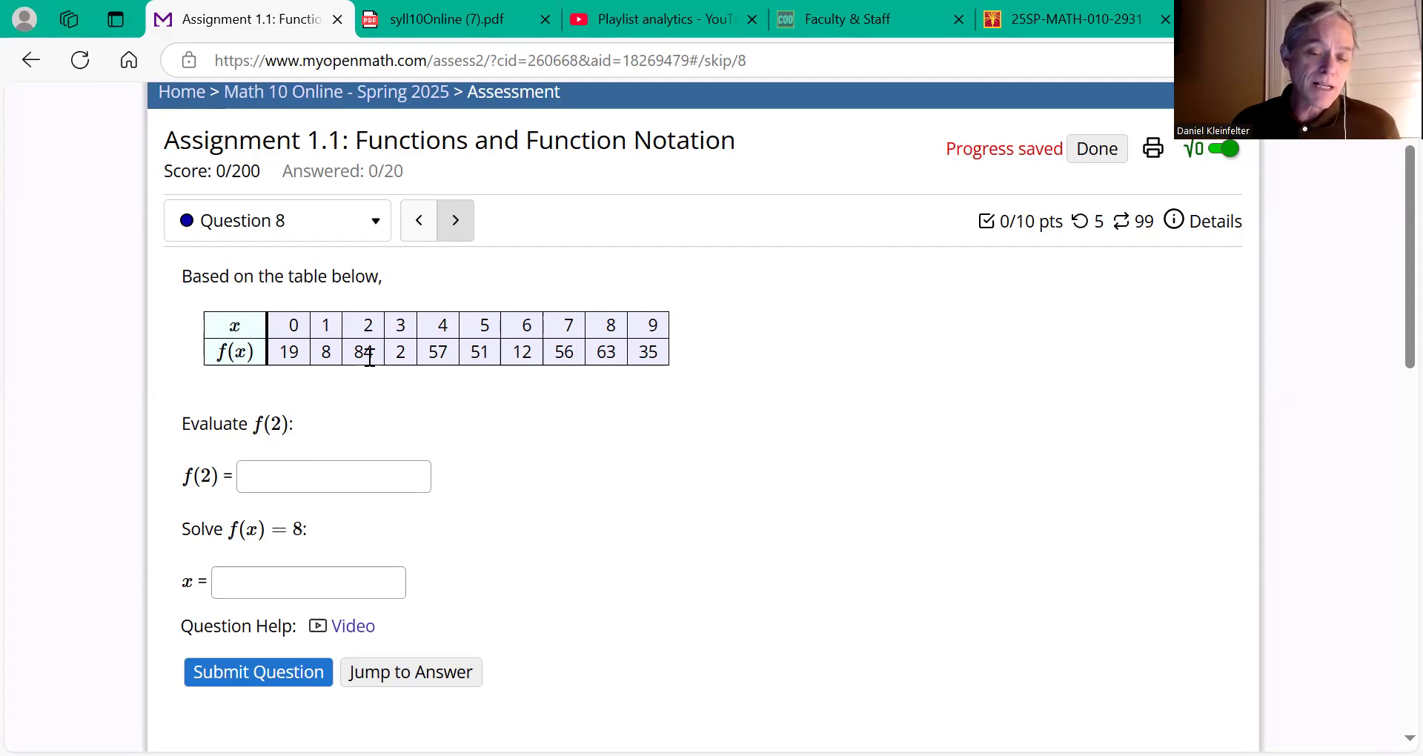
Step: Answer Question 8 with f(2) = 84 and x = 1, submit for 10/10, then move to Question 9
click(317, 477)
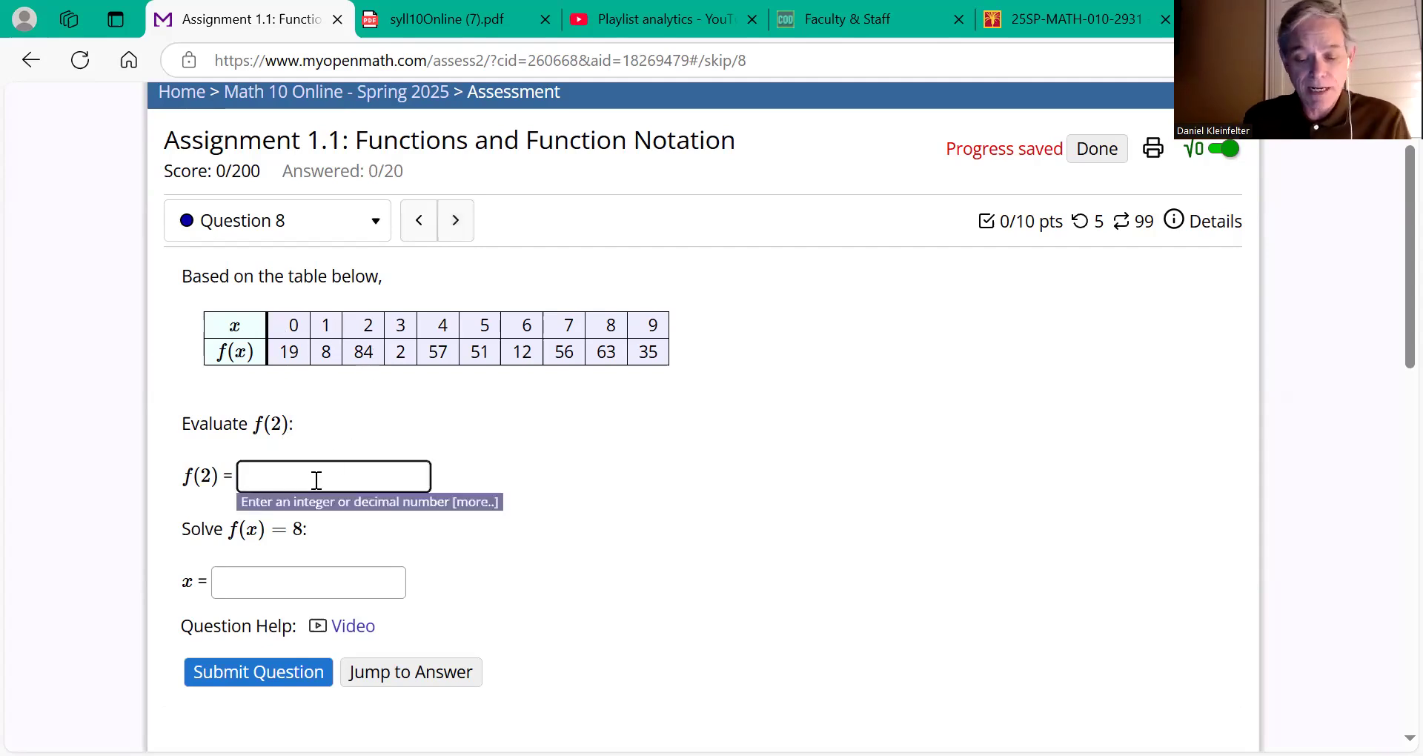
text(84)
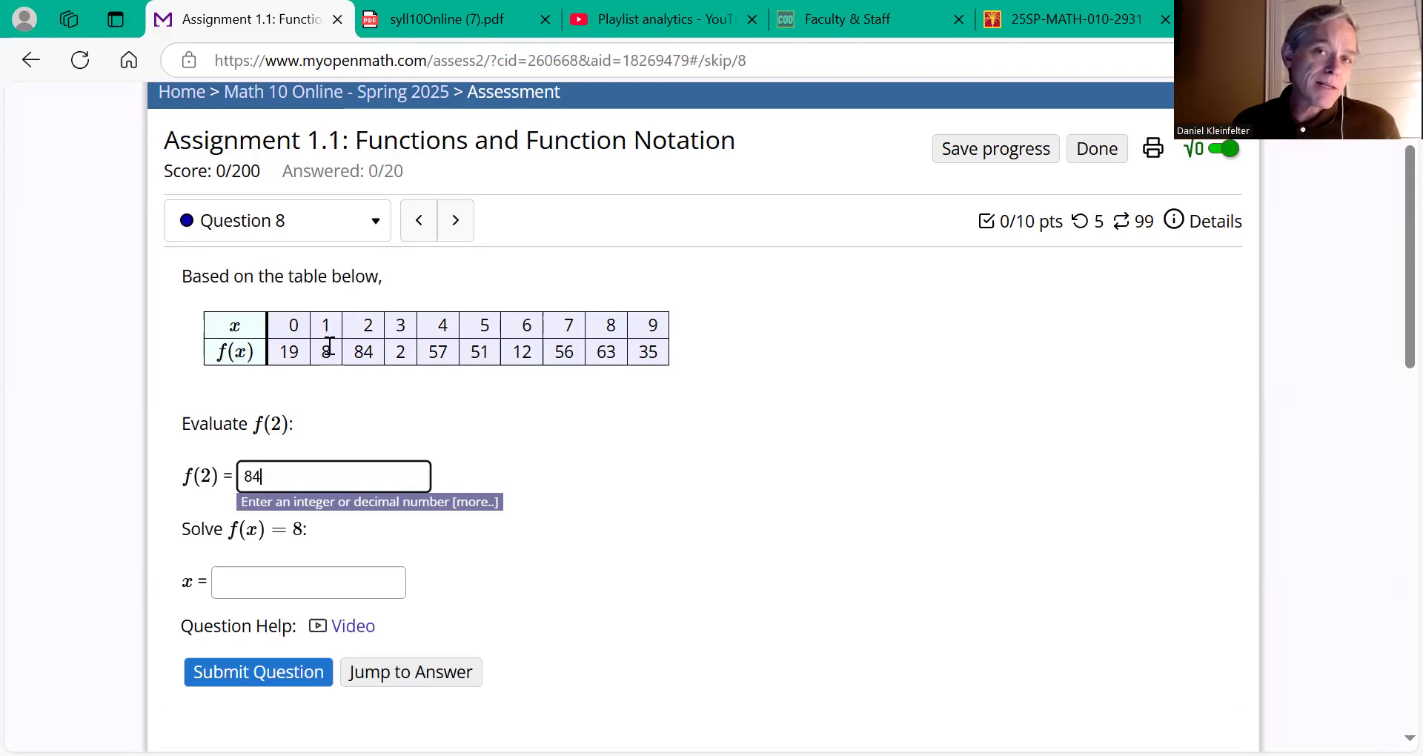
click(246, 582)
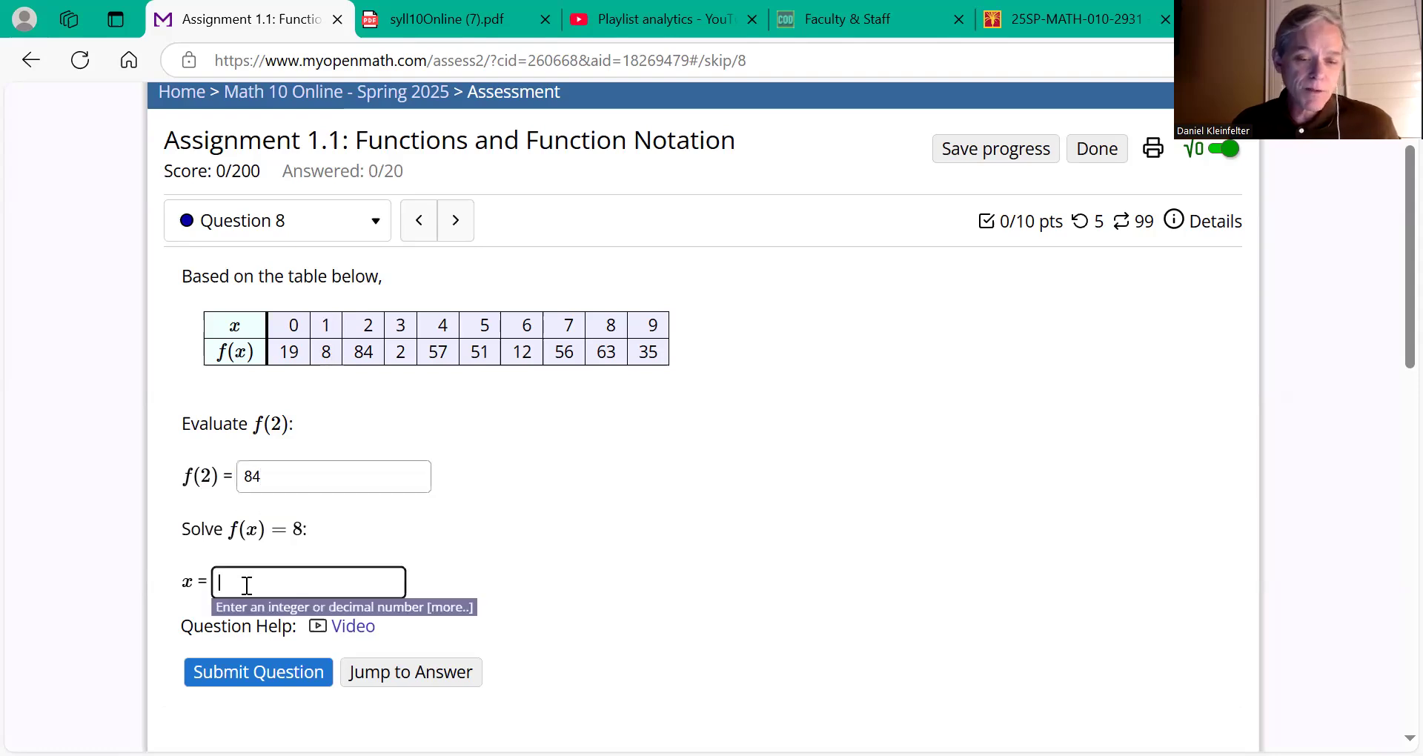
text(1)
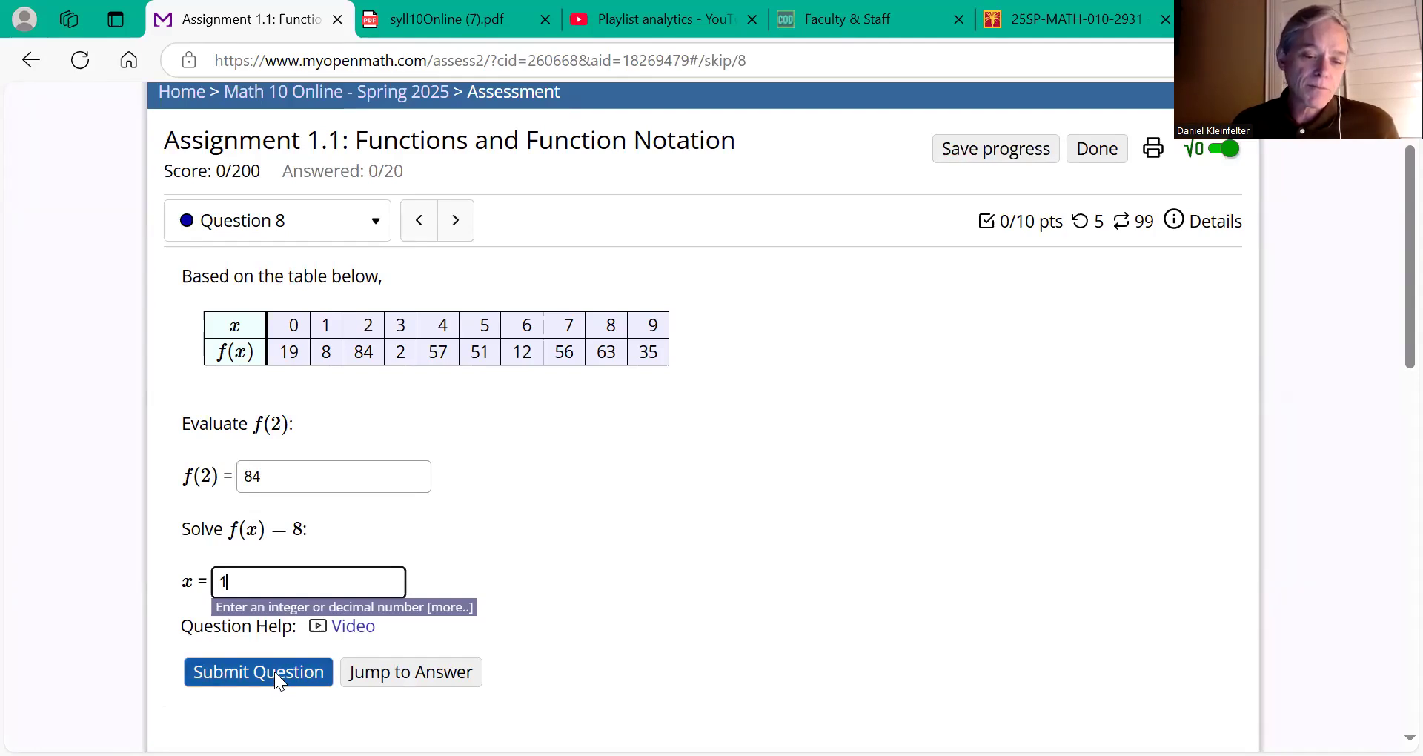
click(274, 671)
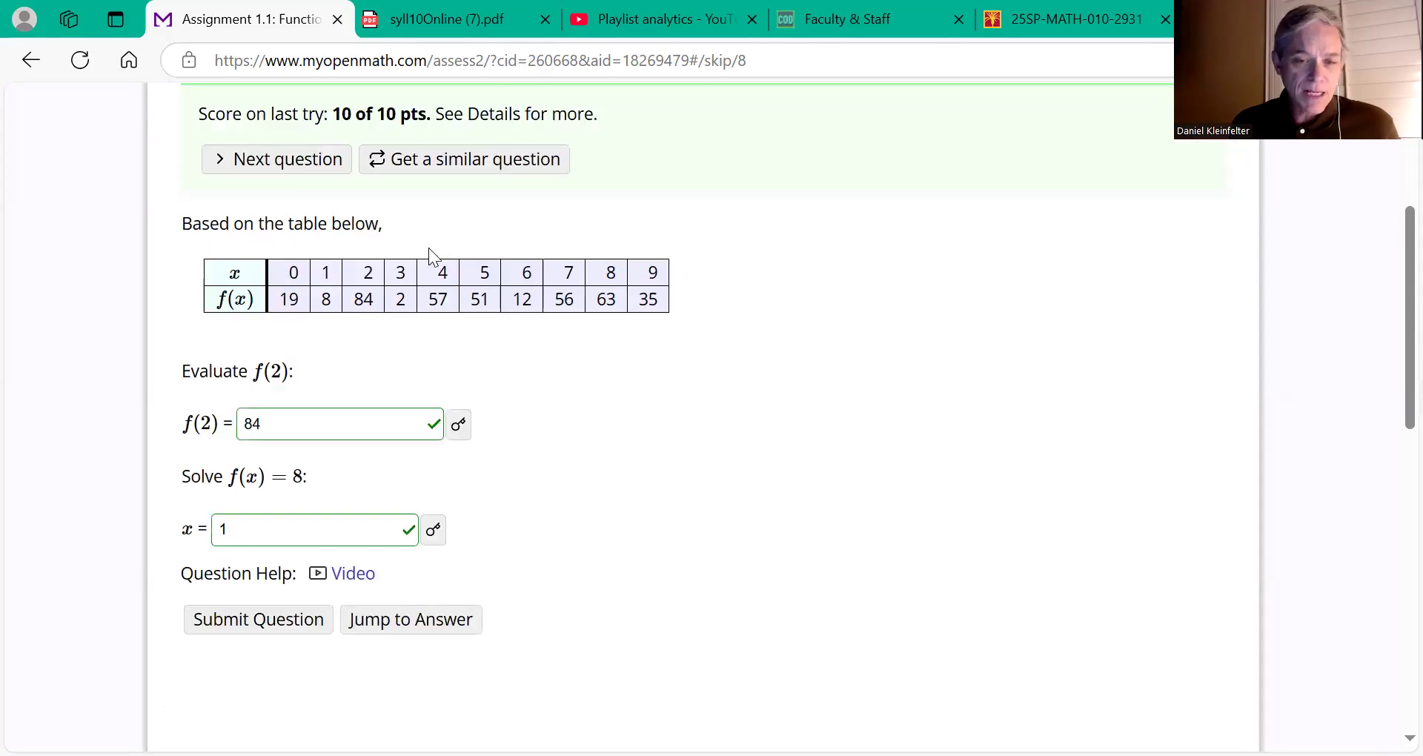
scroll(418, 222, up, 3)
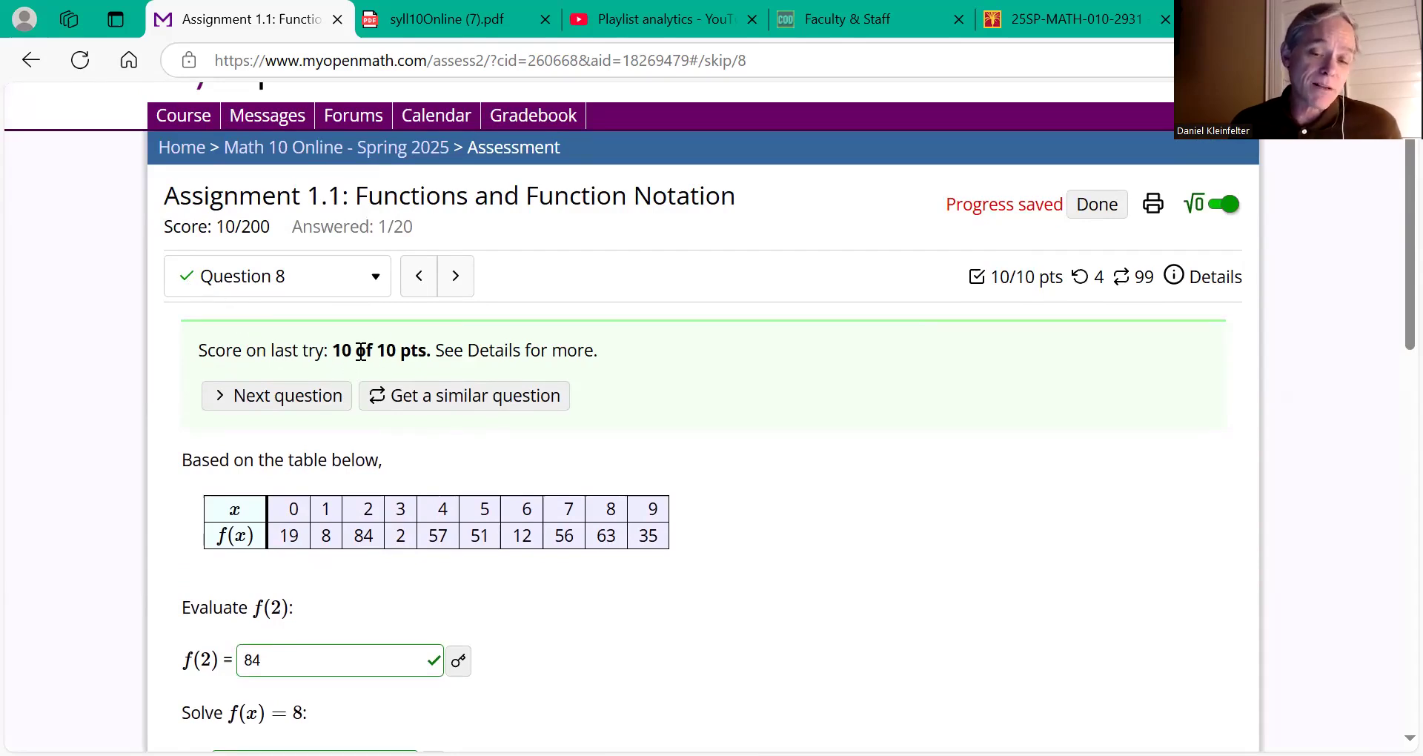
scroll(361, 351, down, 2)
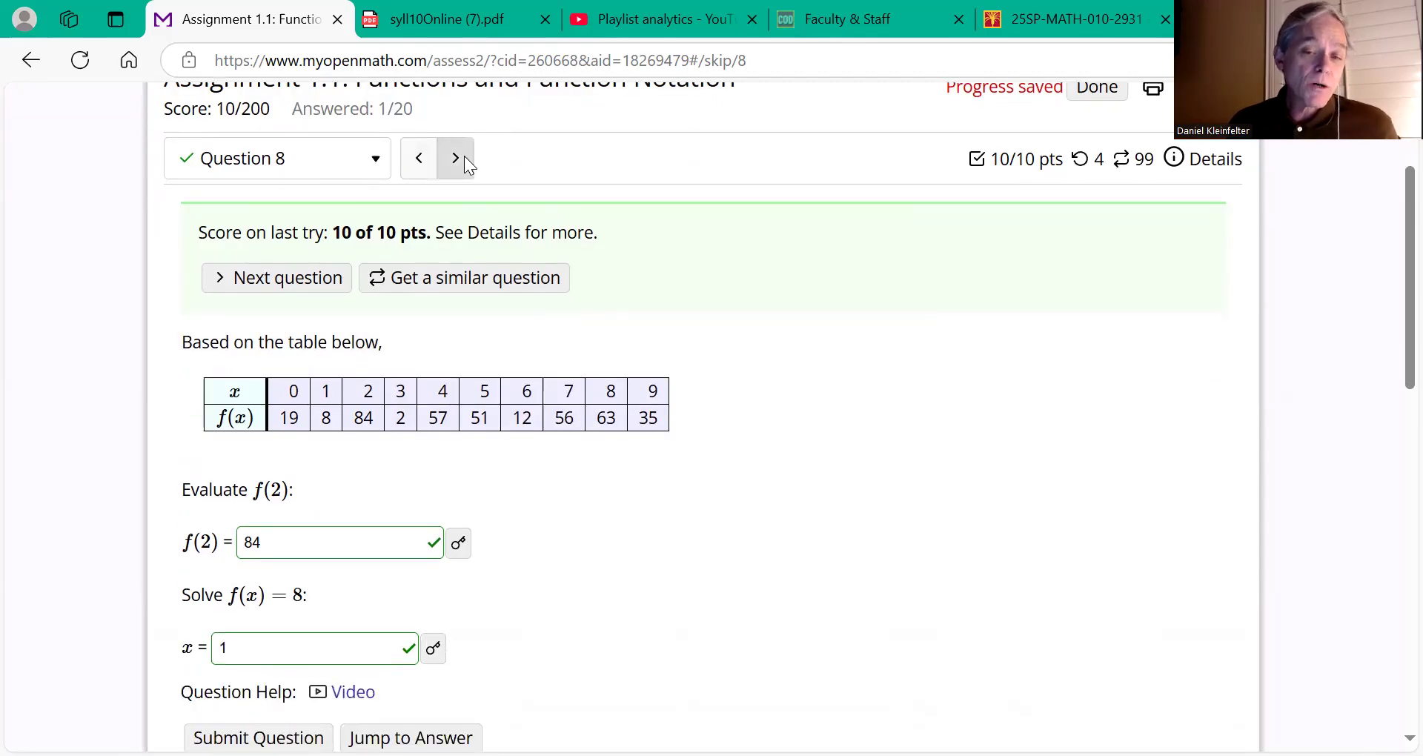
click(454, 158)
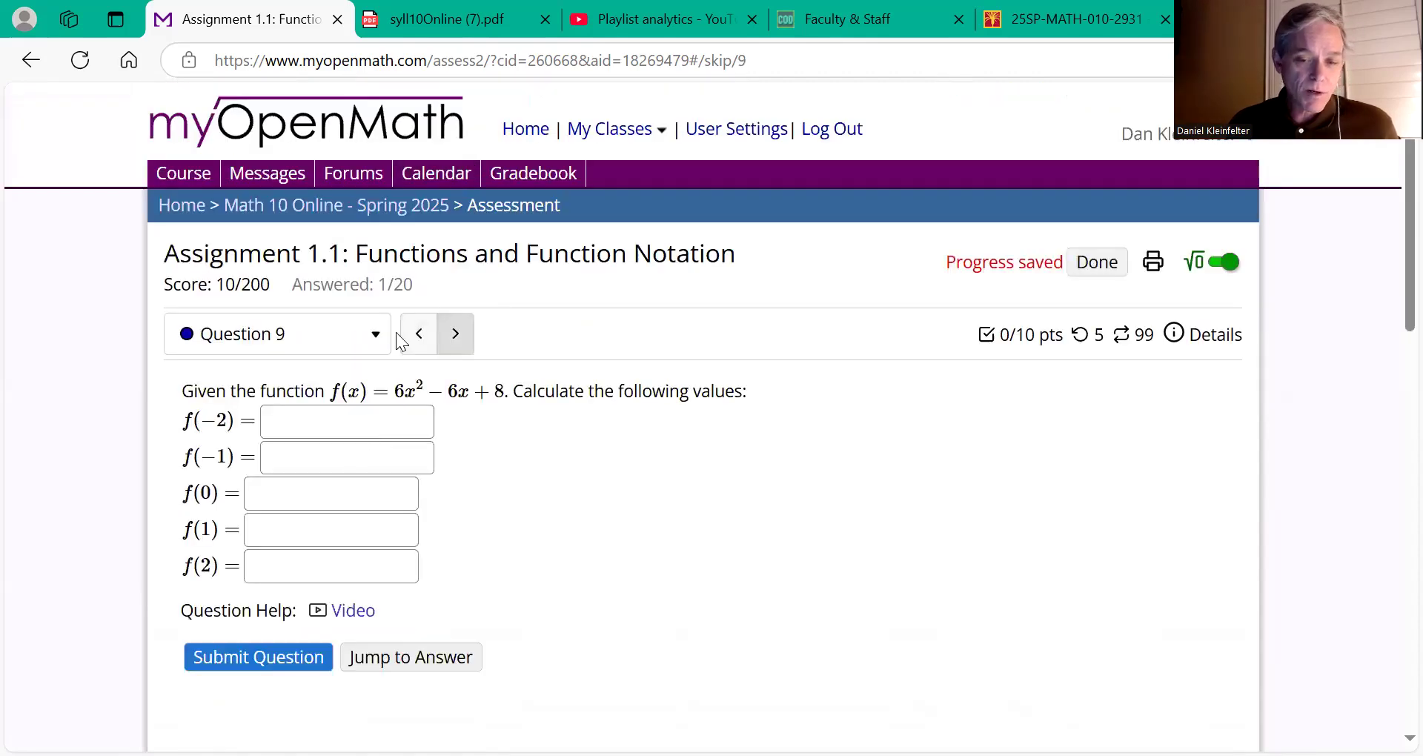
Step: Answer Question 10 with A = 1 and B = 43, submit it, and view the 10/200 score summary
click(454, 333)
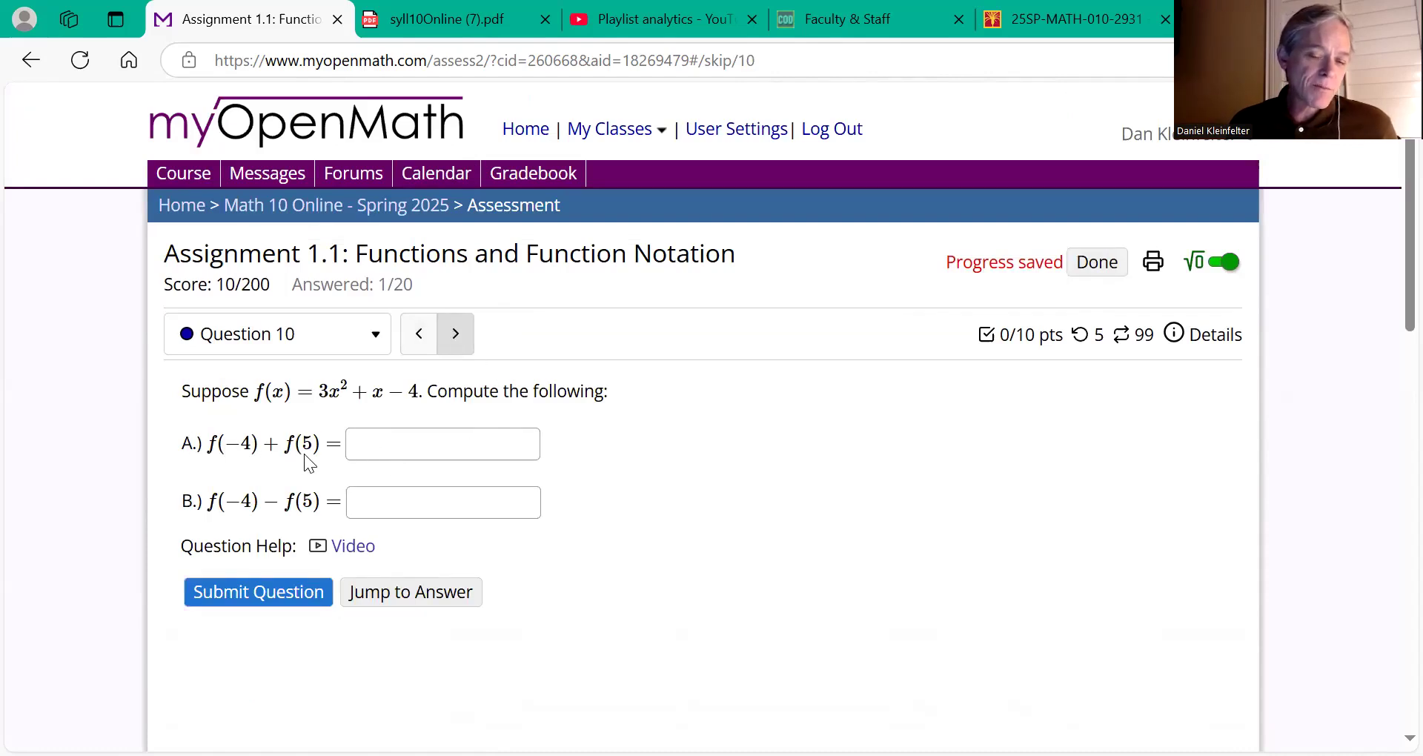
click(371, 439)
text(1)
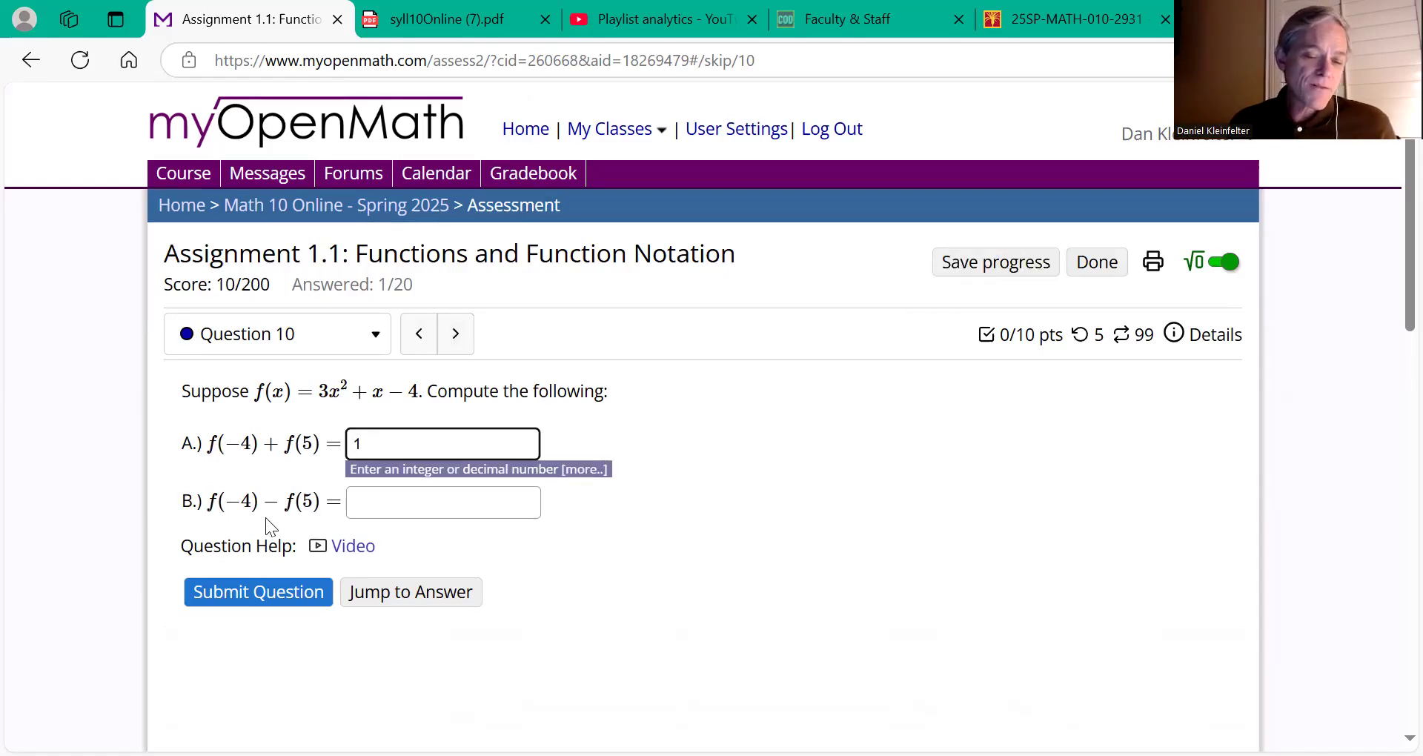
click(381, 502)
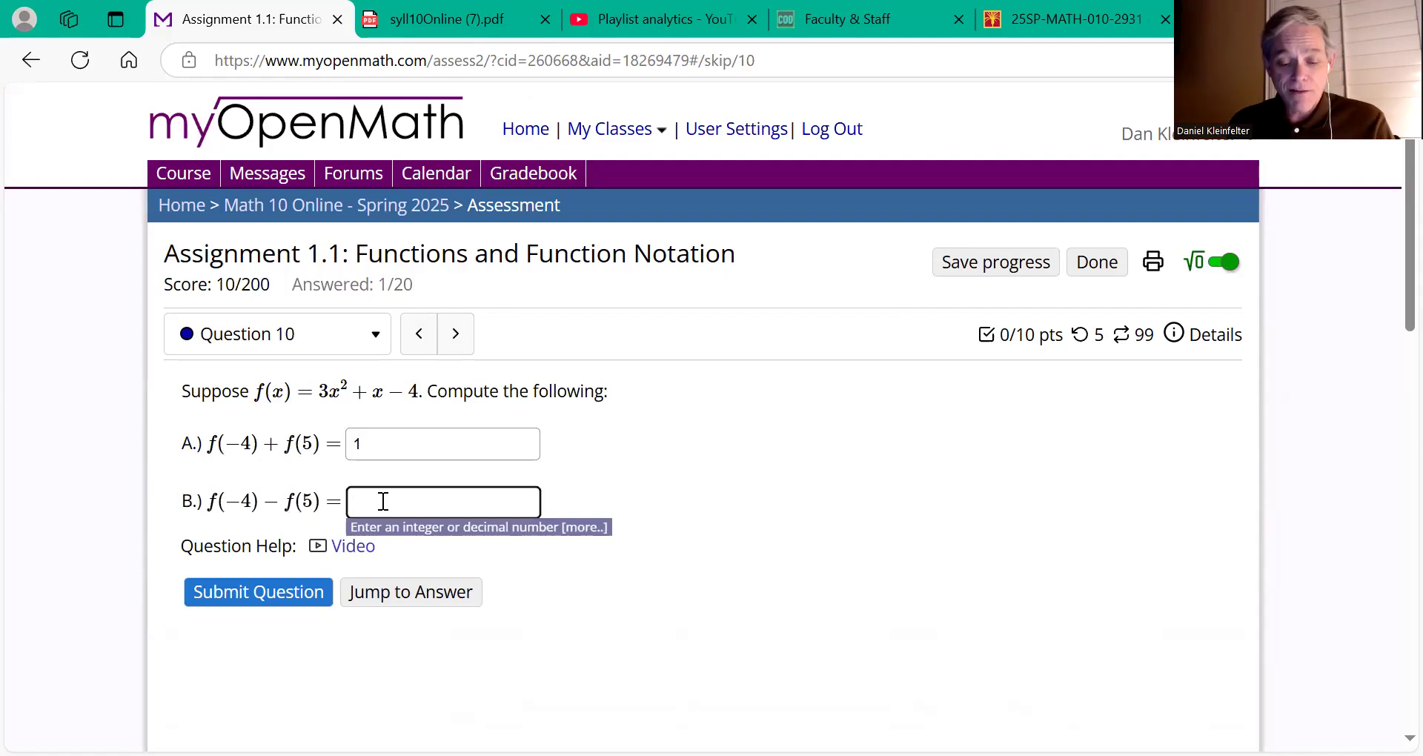
text(43)
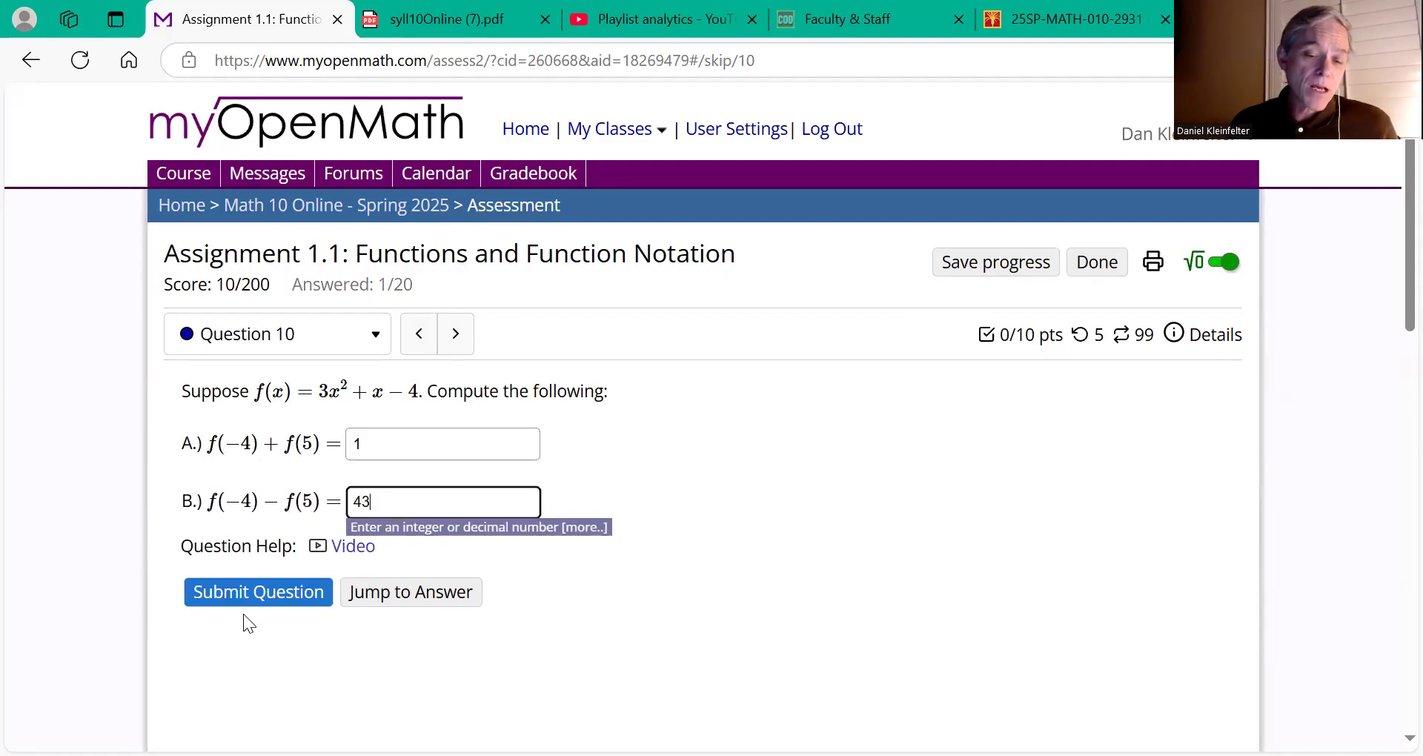
click(250, 597)
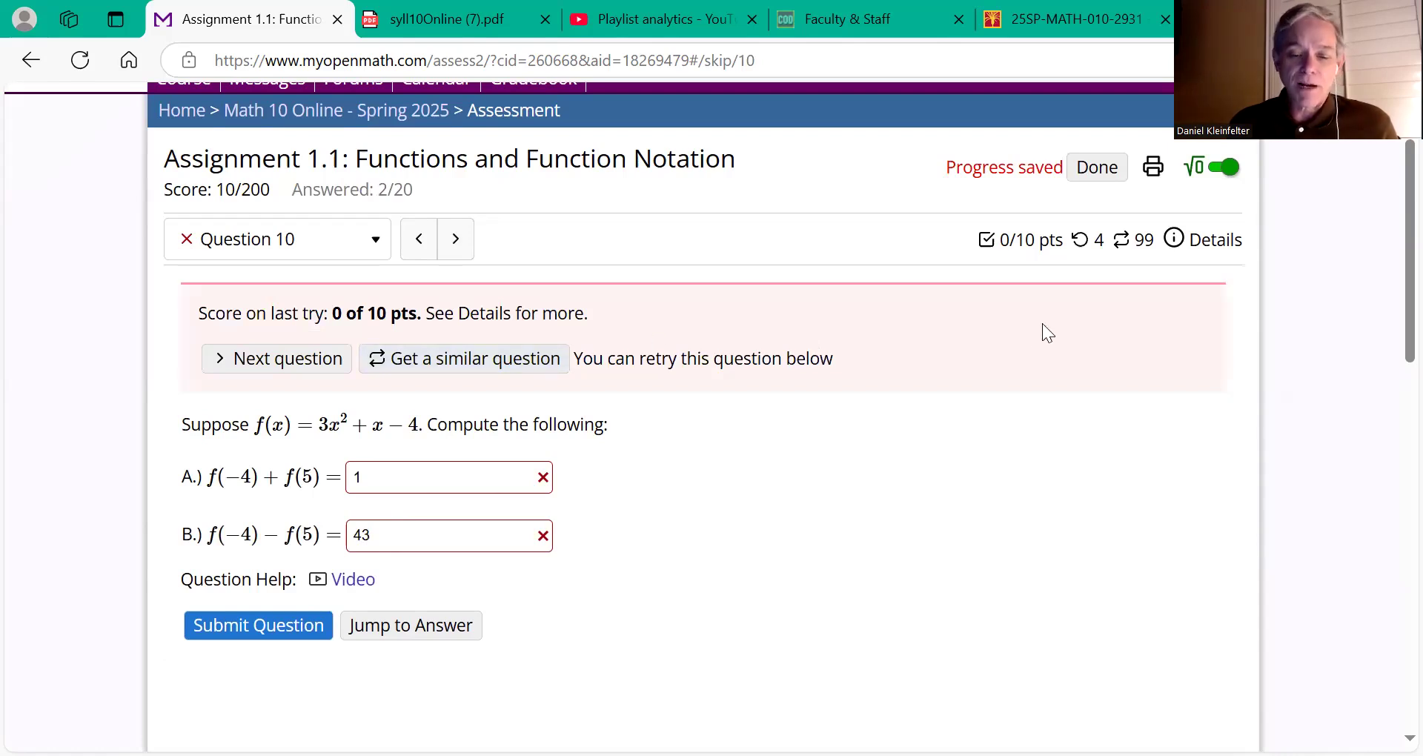
click(1095, 168)
Step: Exit Assignment 1.1's score summary and confirm leaving to return to the Math 10 course page
scroll(662, 534, down, 5)
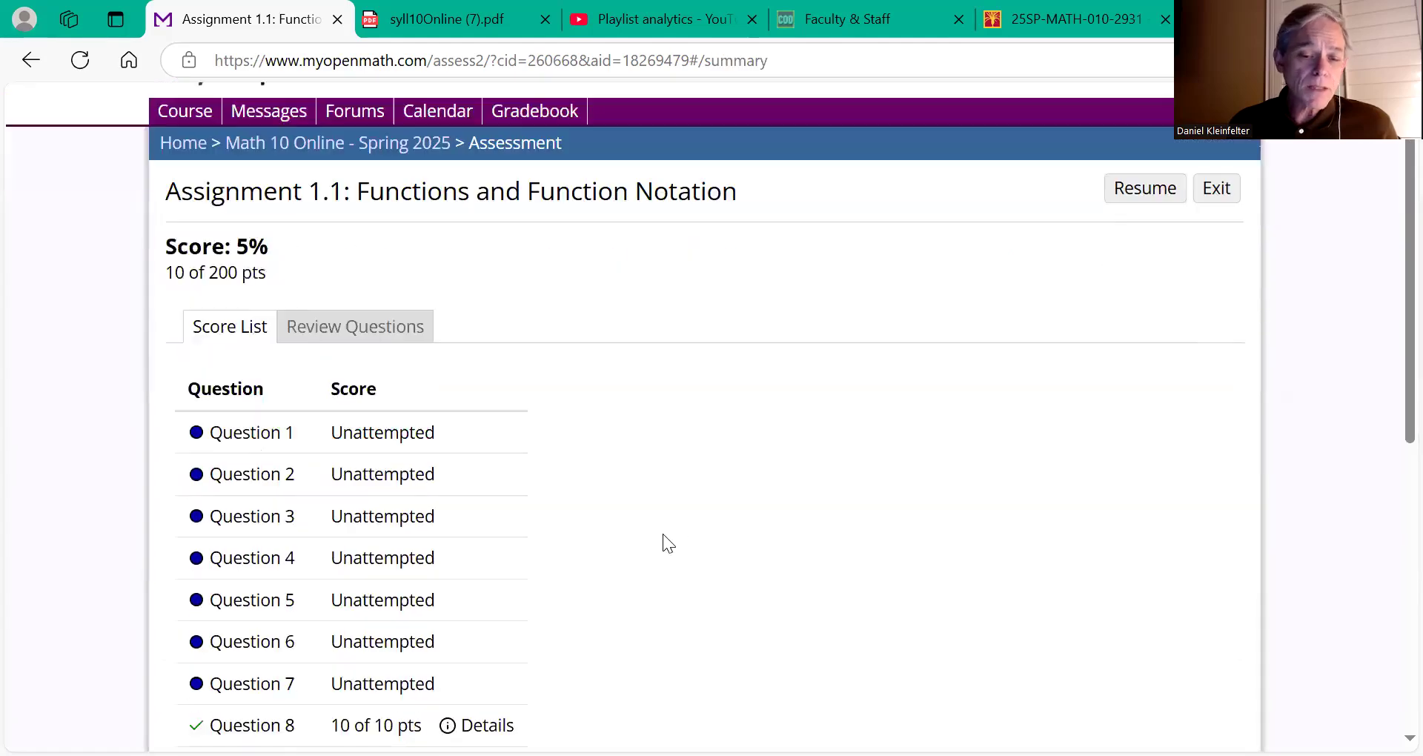
scroll(662, 533, down, 4)
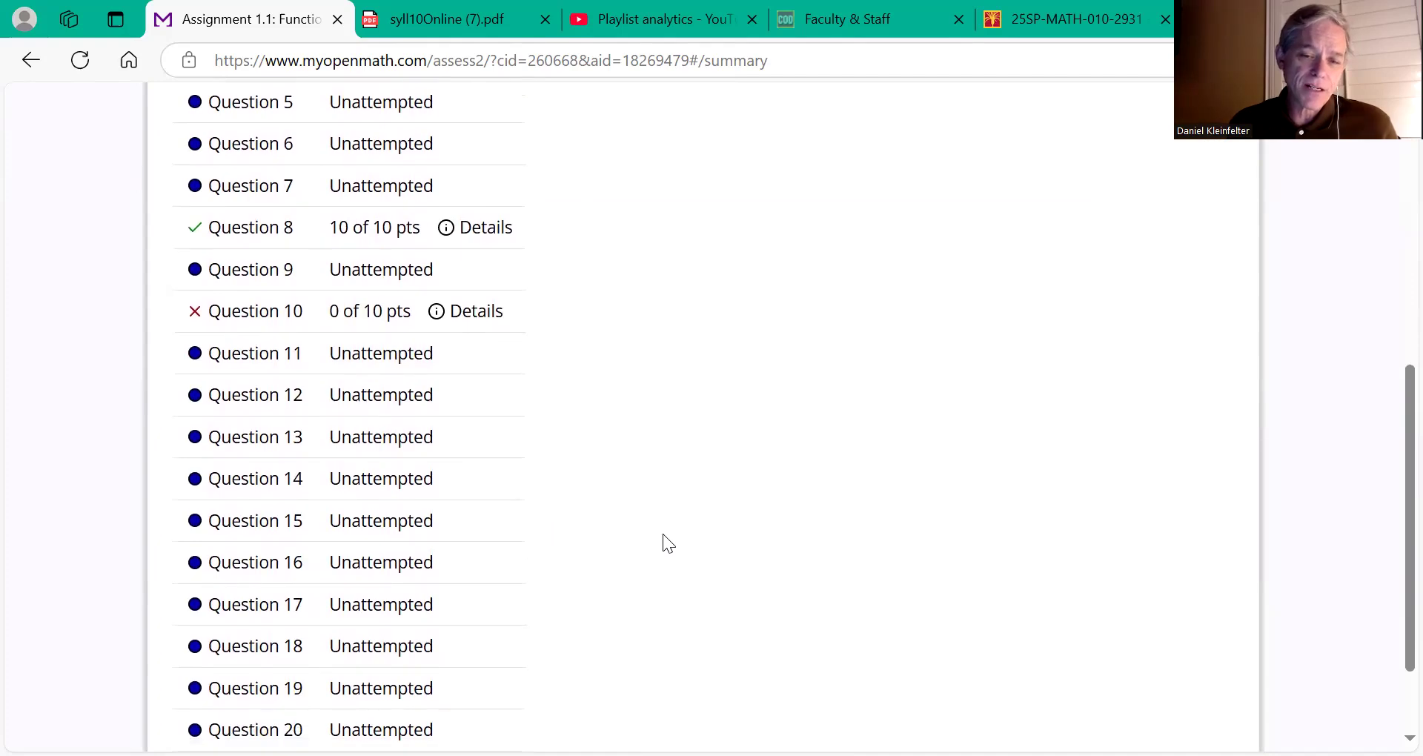
scroll(663, 533, down, 1)
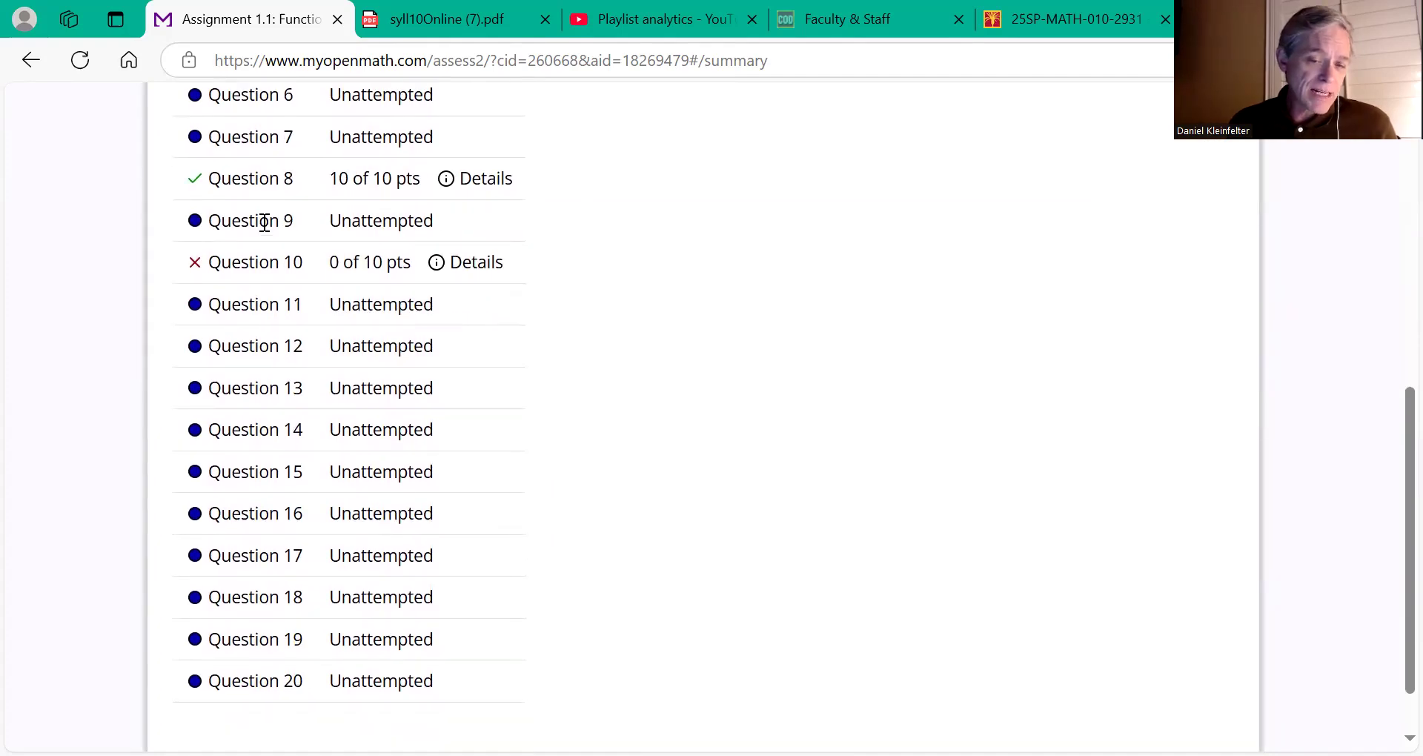
scroll(255, 246, up, 8)
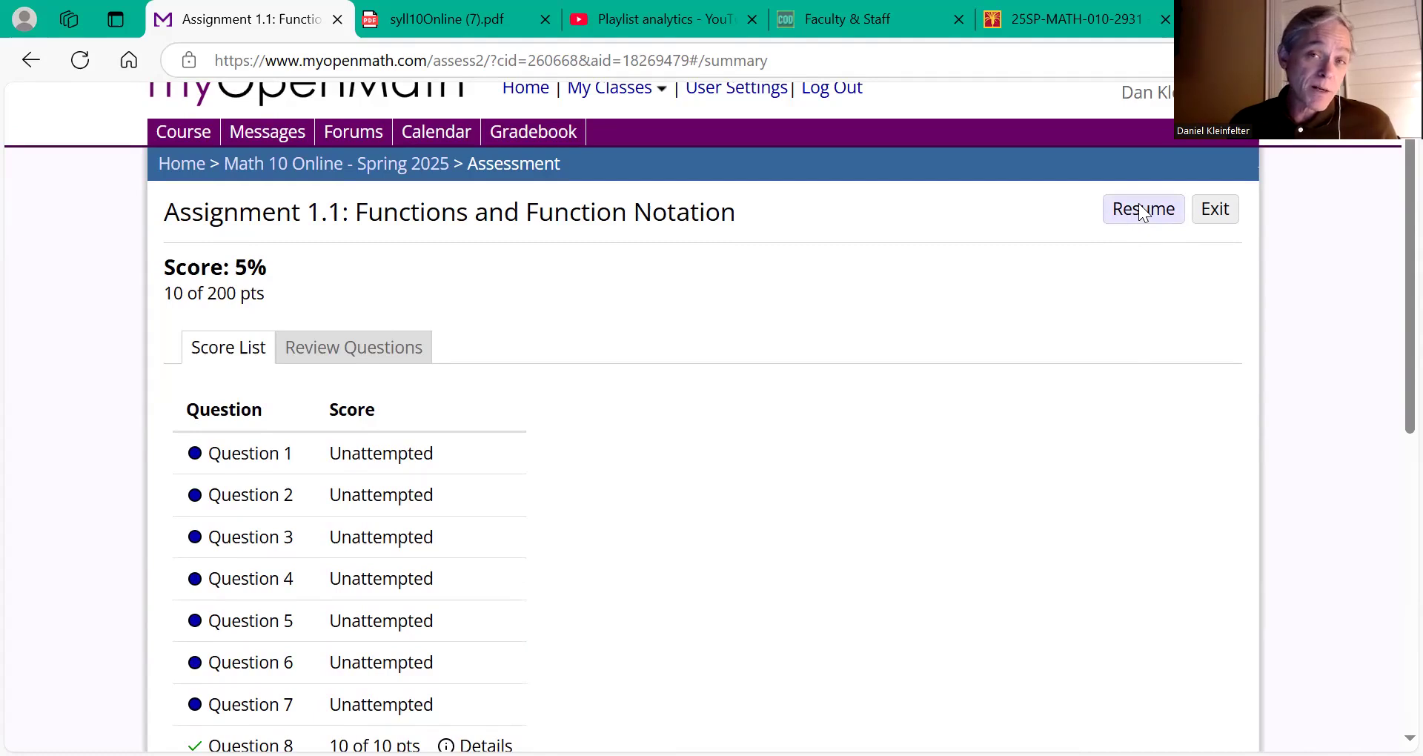
click(1208, 211)
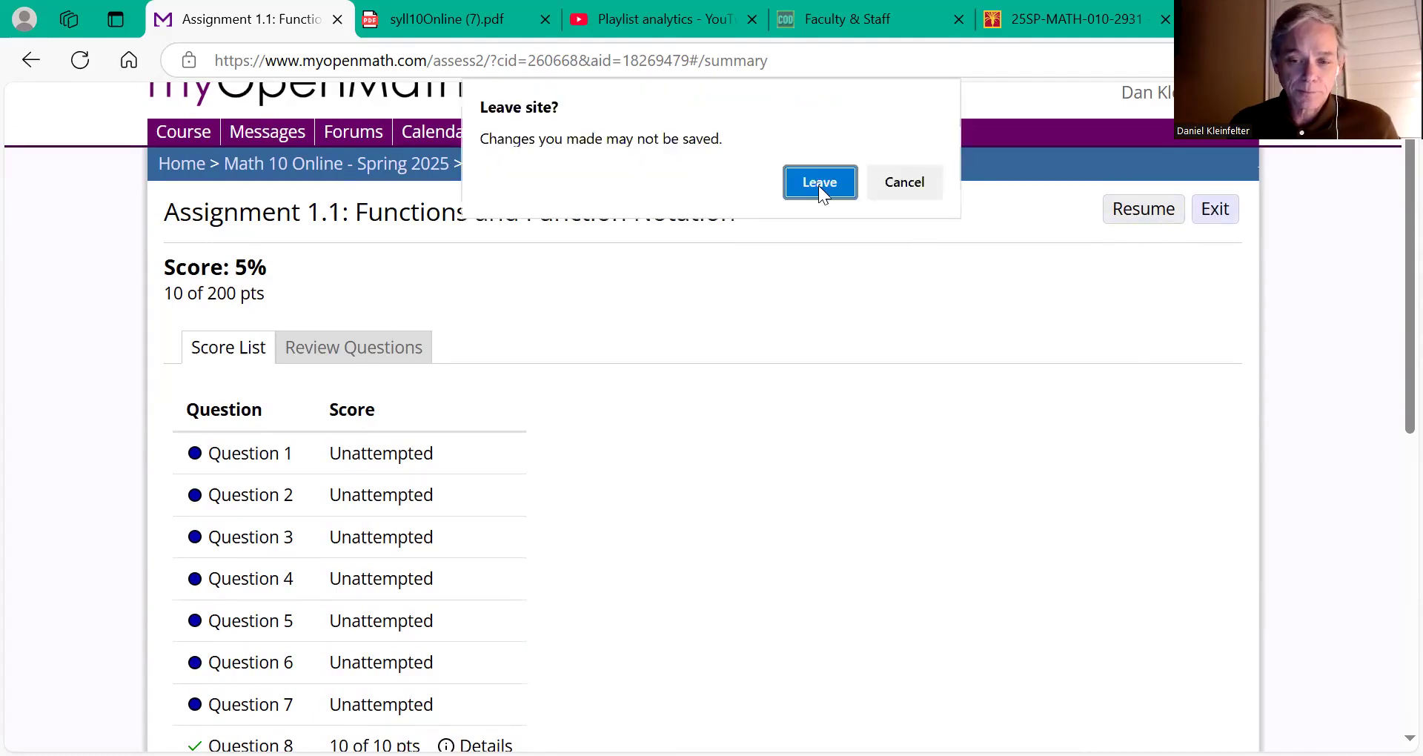
click(837, 179)
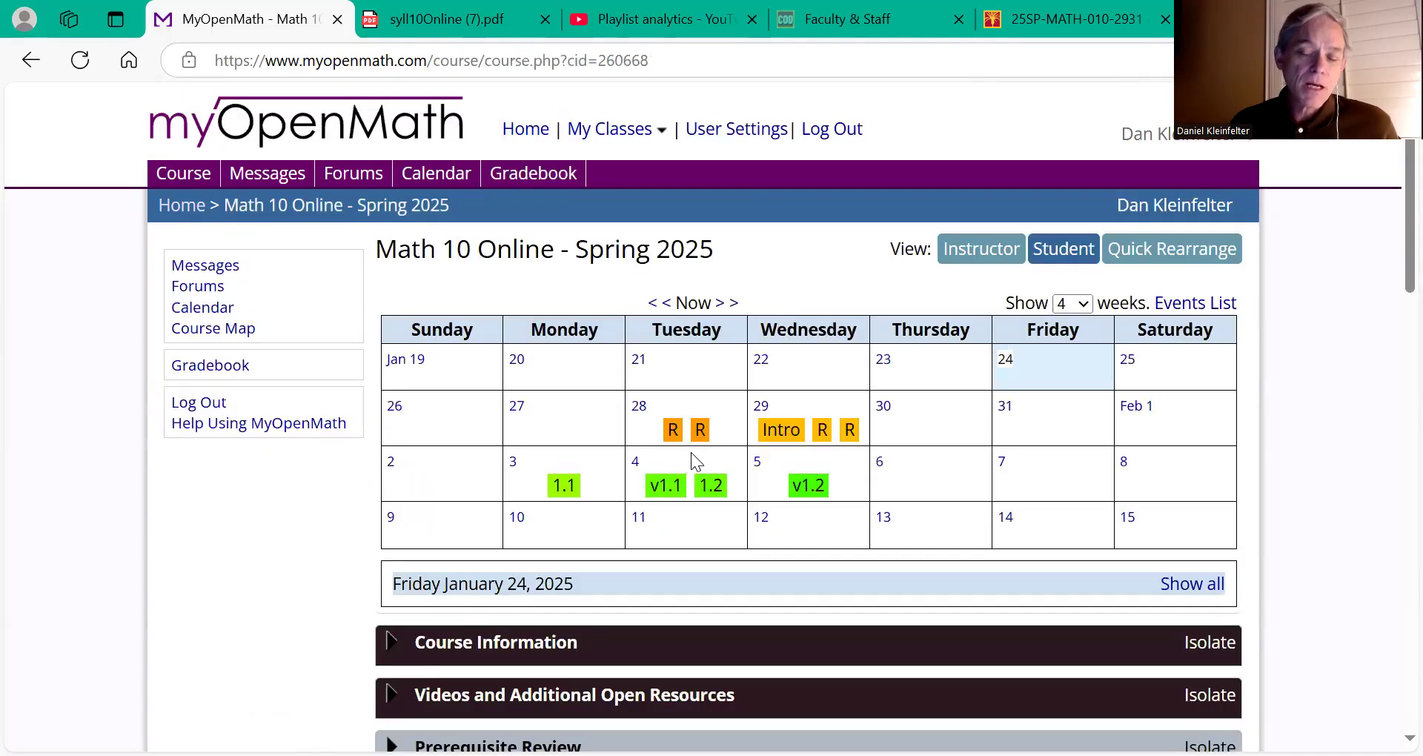
Step: Scroll the course page down to Section 1.1's five video lessons, Video Assignment 1.1 and Assignment 1.1
scroll(691, 452, down, 1)
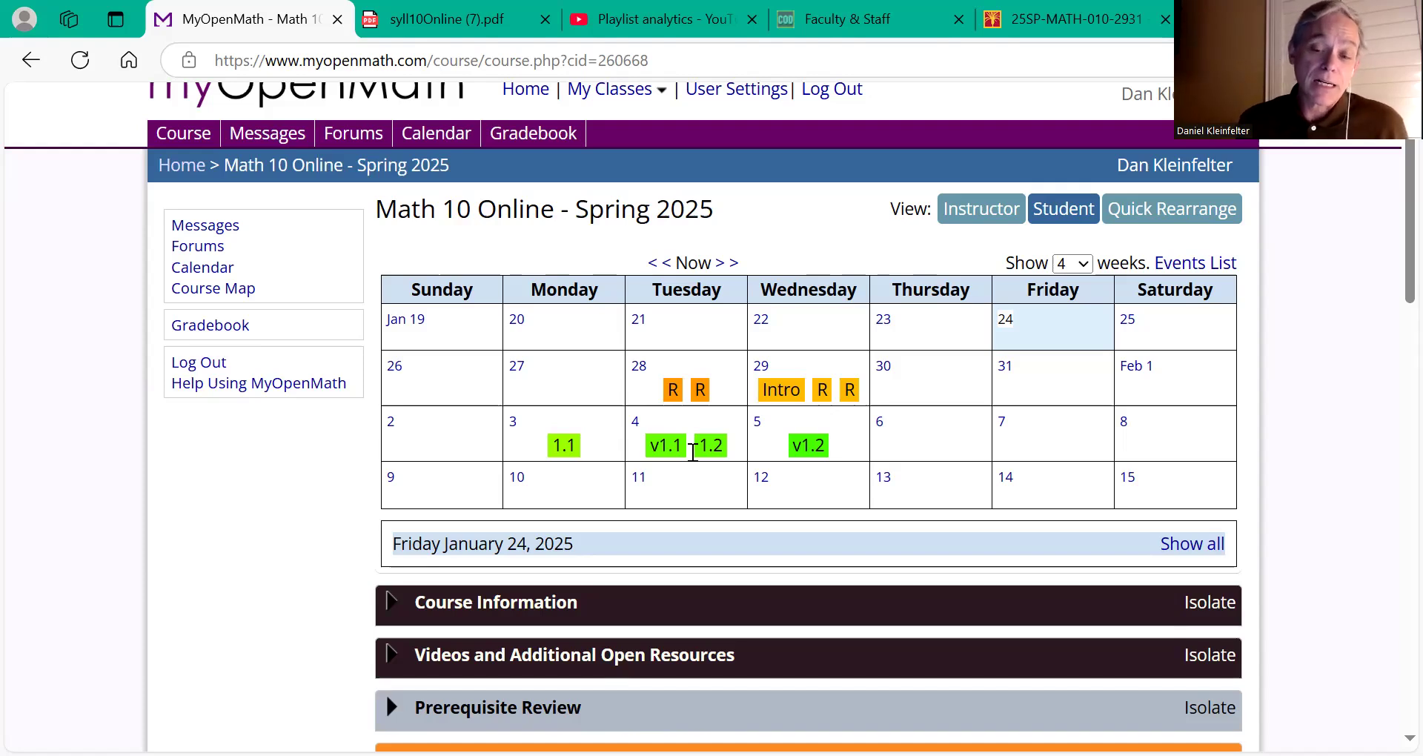
scroll(701, 526, down, 2)
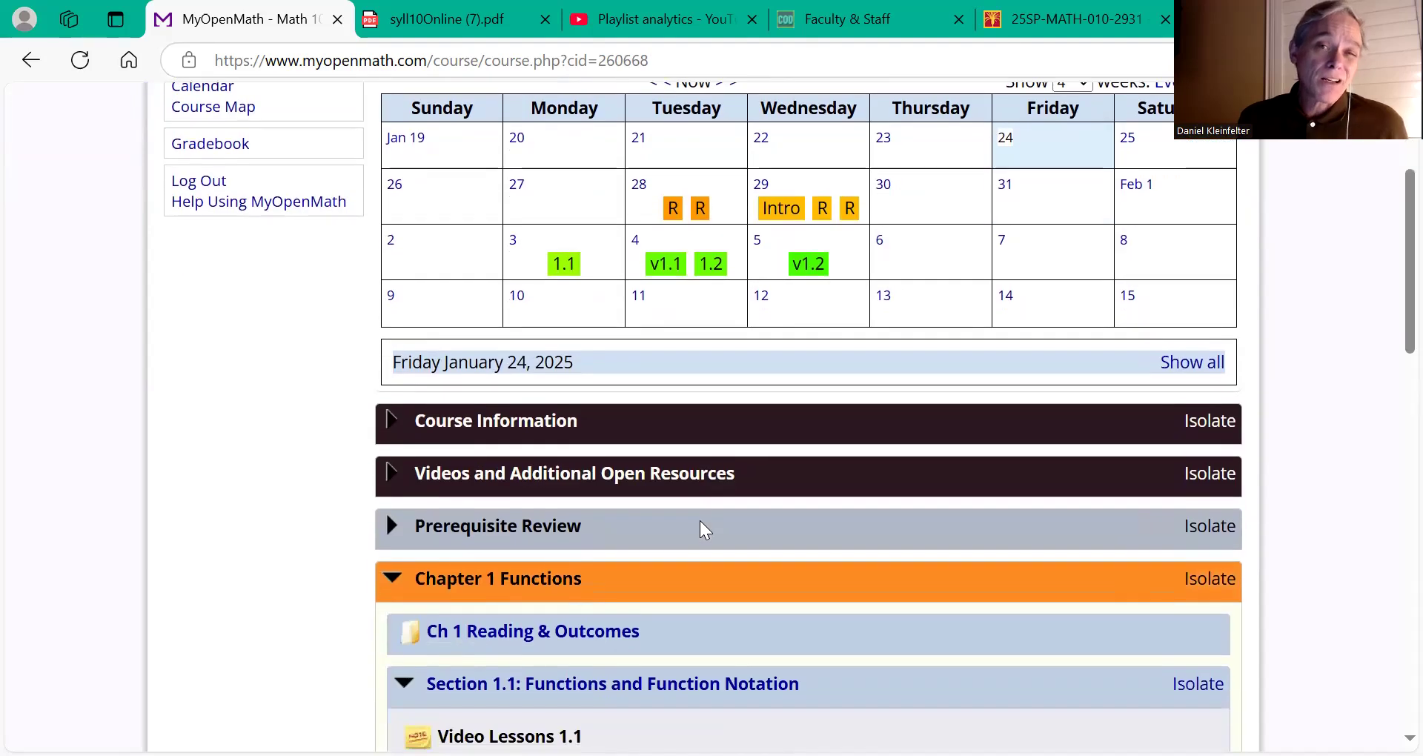
scroll(700, 521, down, 6)
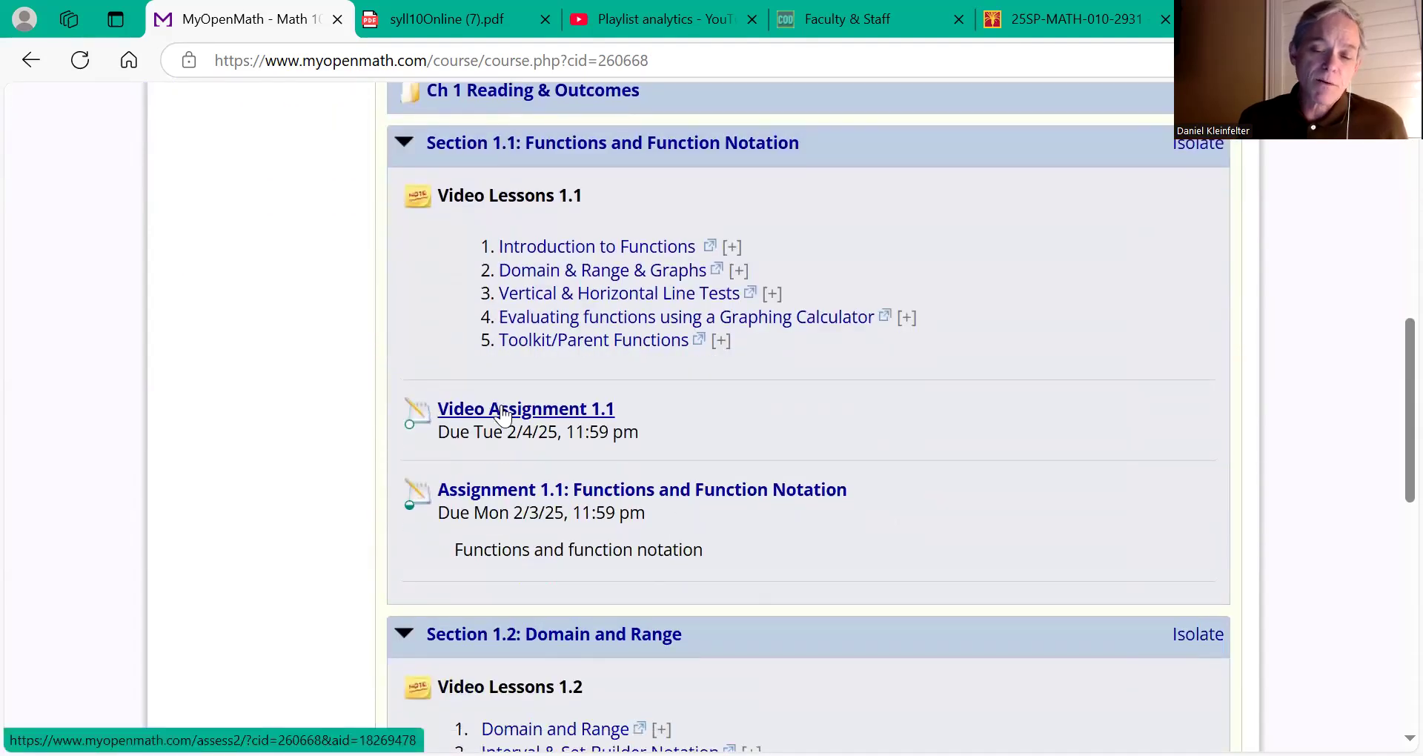
Step: Open and start Video Assignment 1.1, advancing from the instructions to Question 1
click(502, 412)
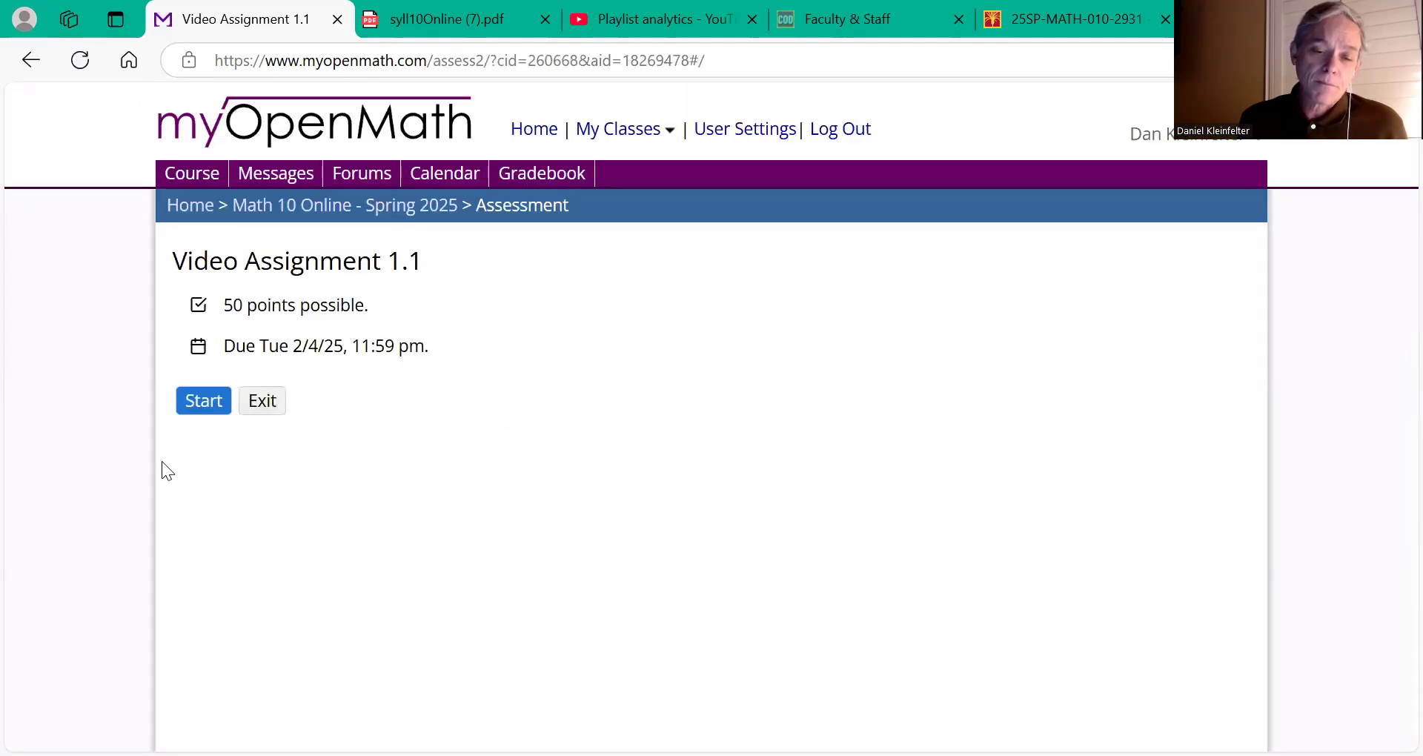
click(197, 410)
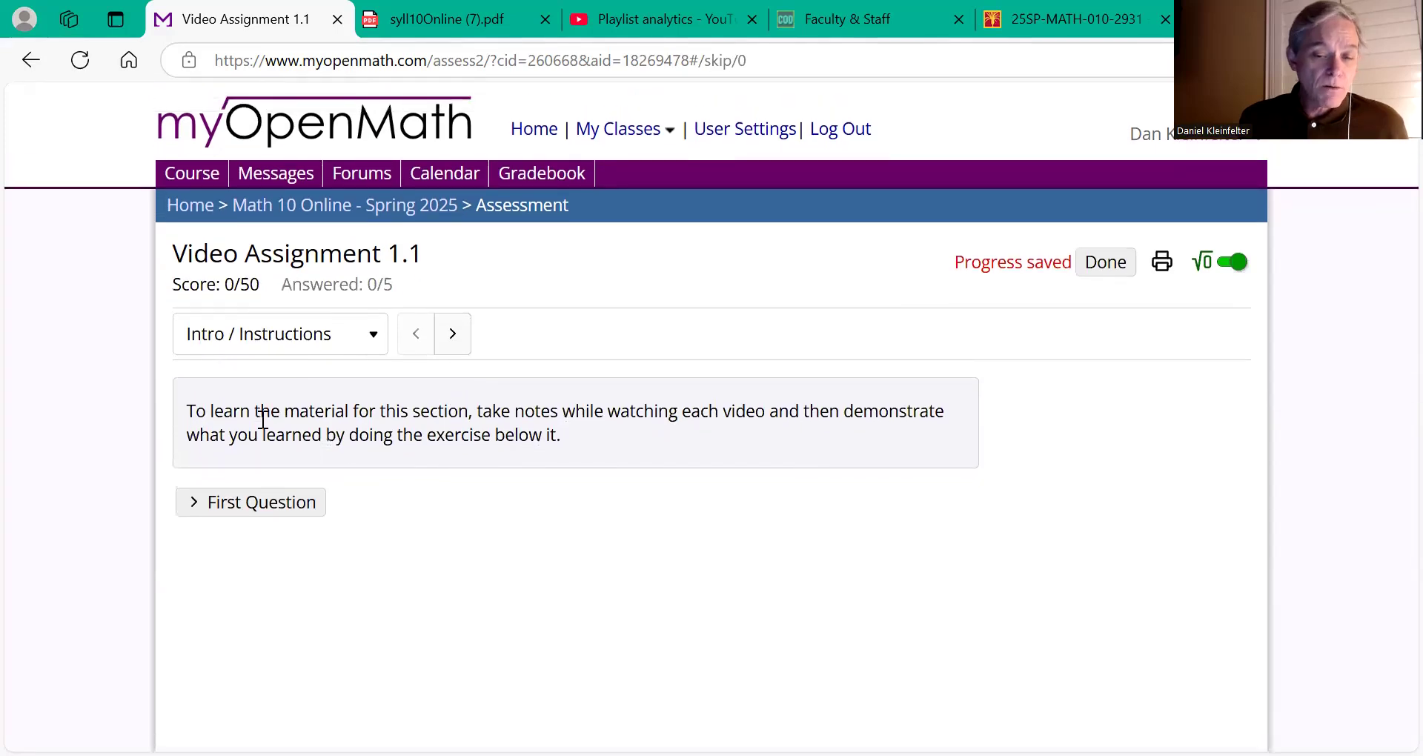
click(452, 334)
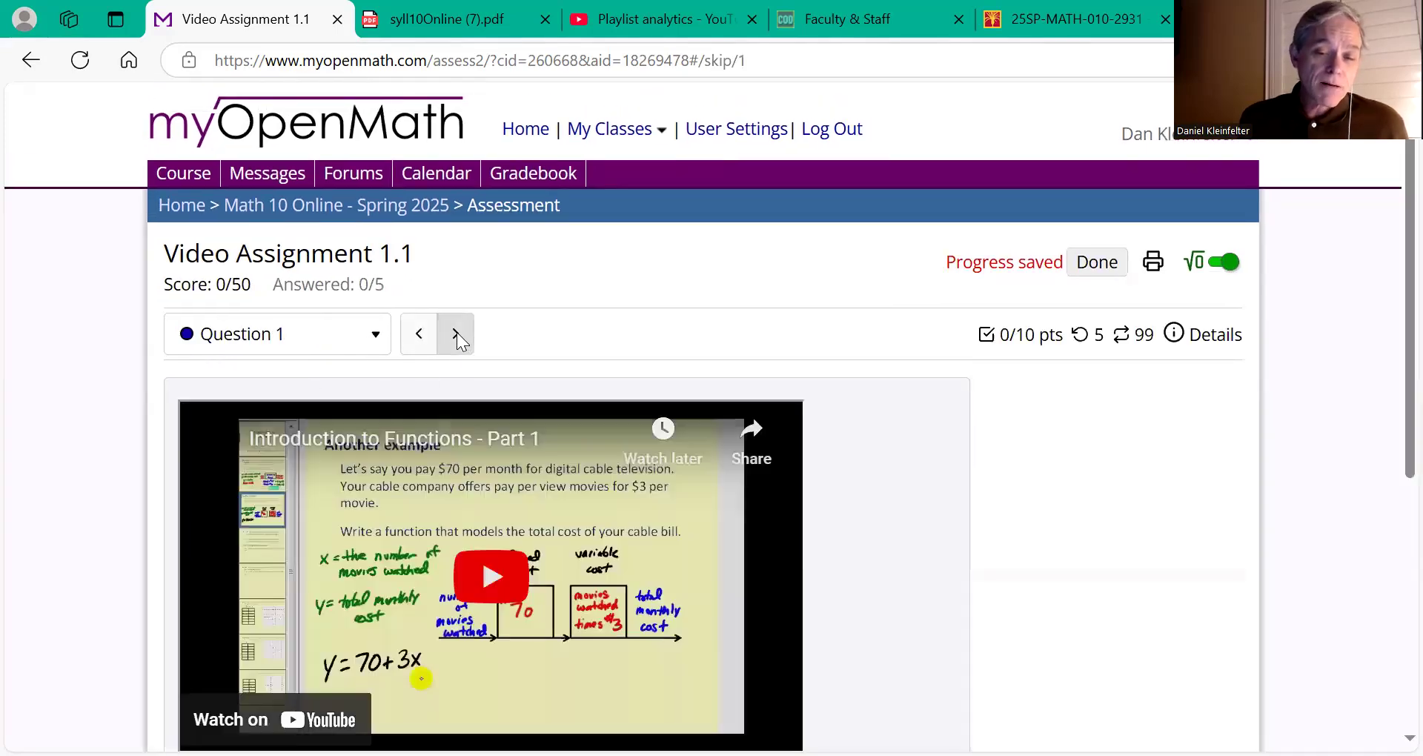
scroll(154, 483, down, 4)
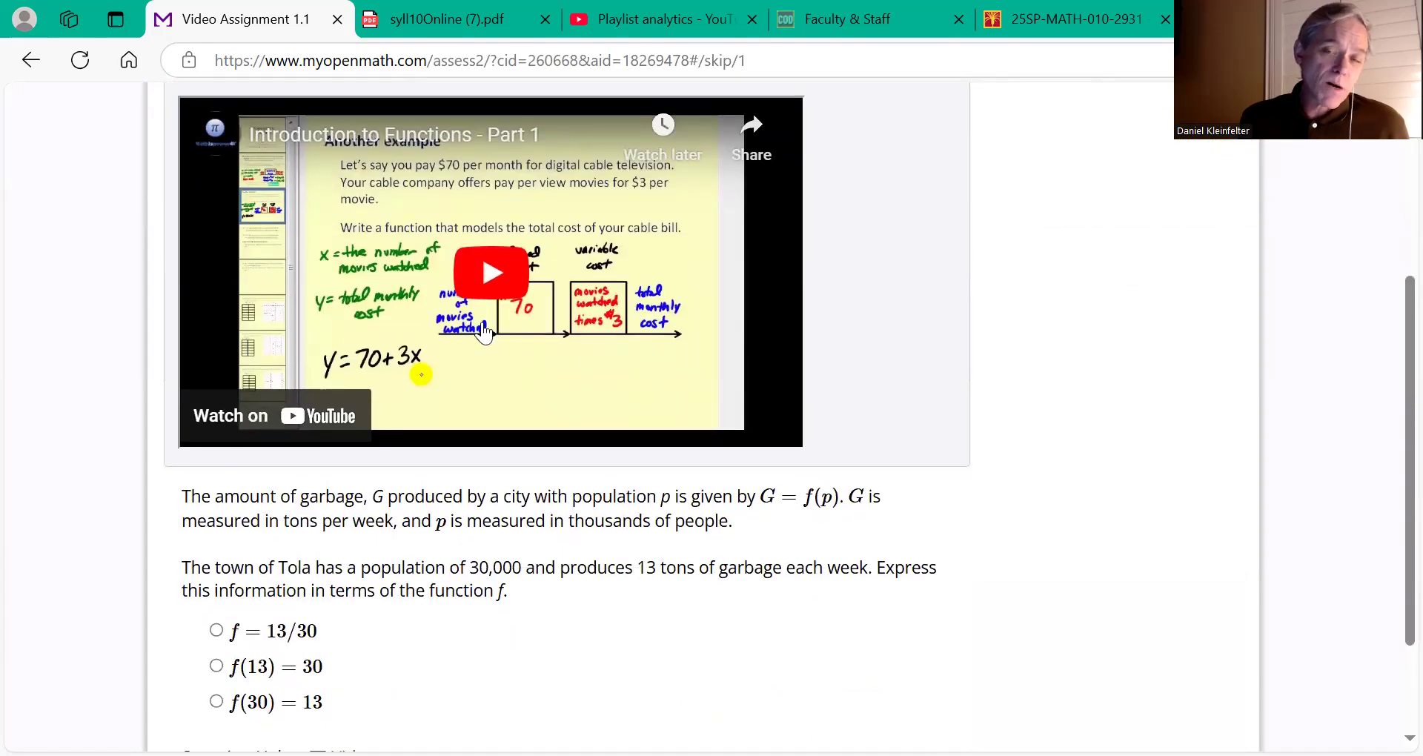
scroll(467, 645, down, 2)
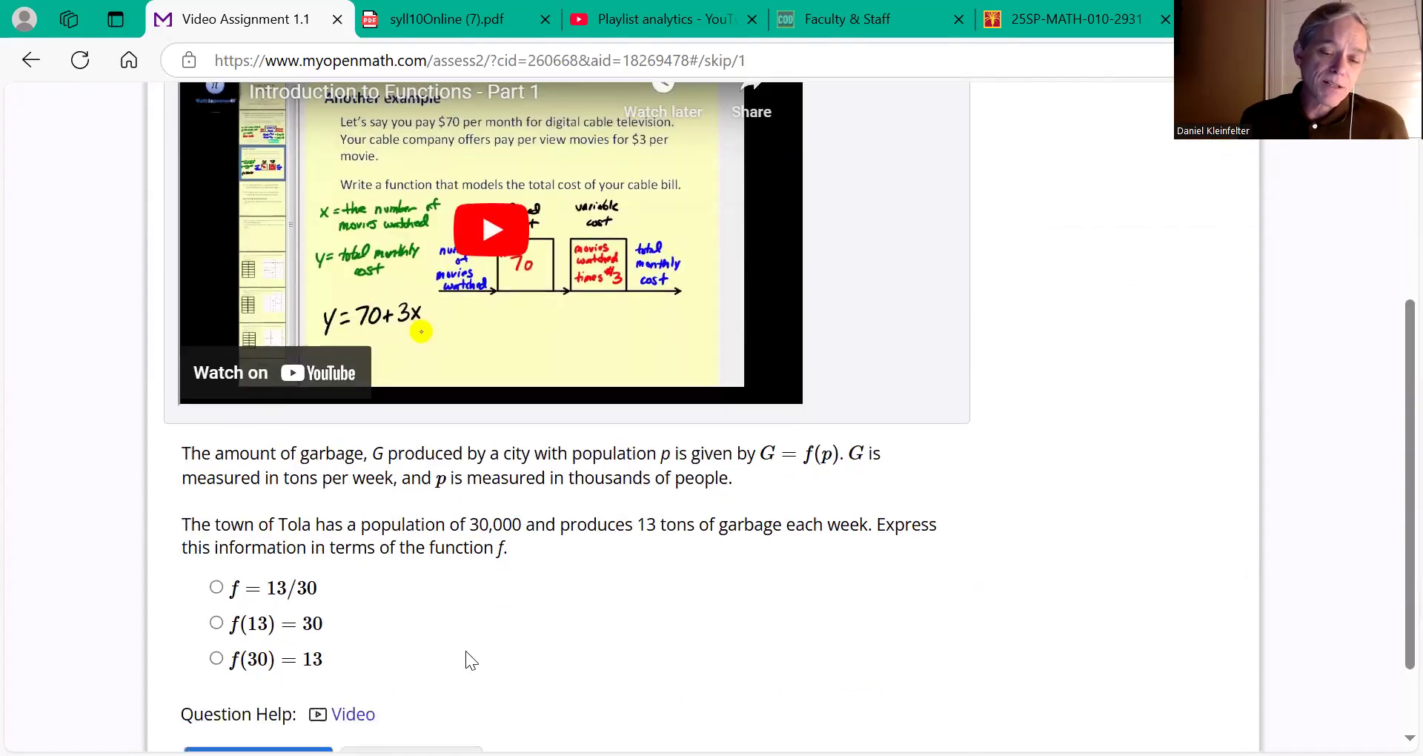
scroll(415, 570, up, 6)
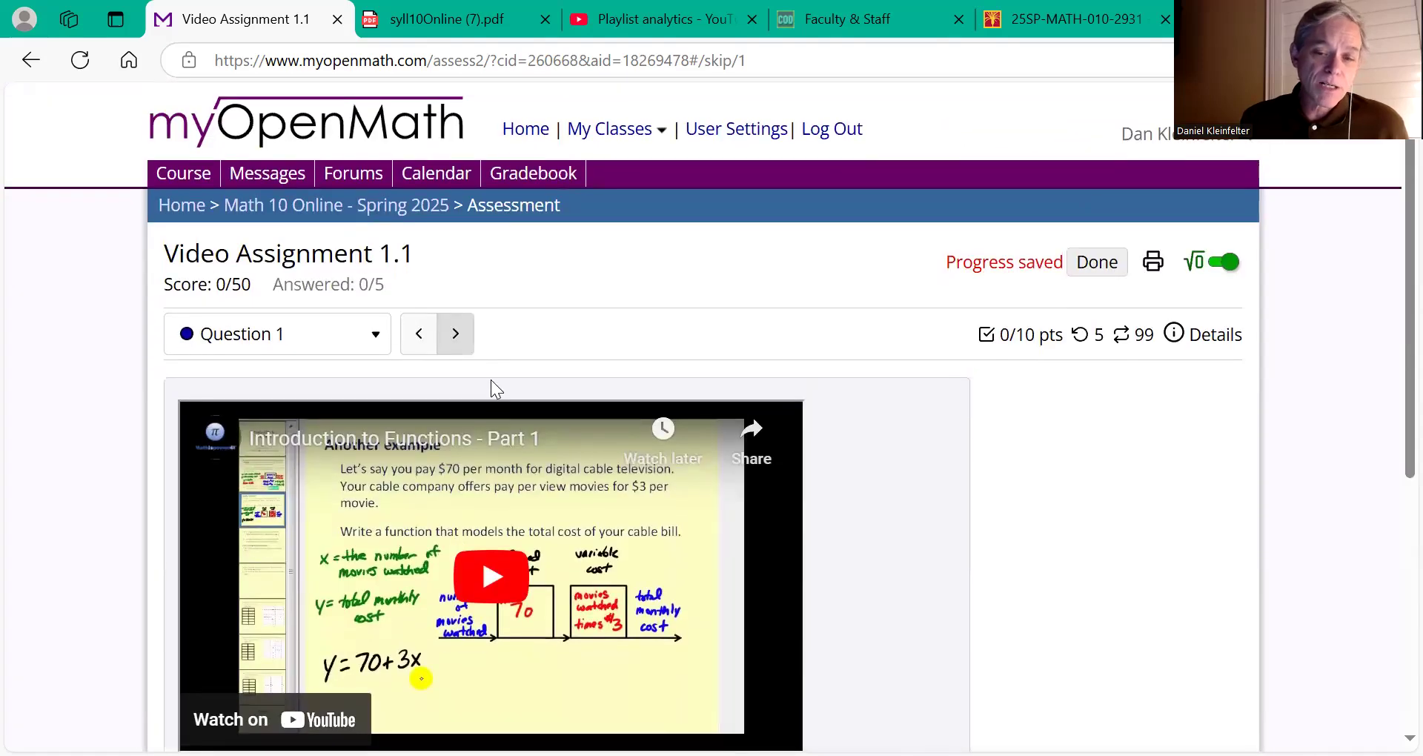
Step: Jump to Question 4 from the question list, then step back to Question 1
click(379, 335)
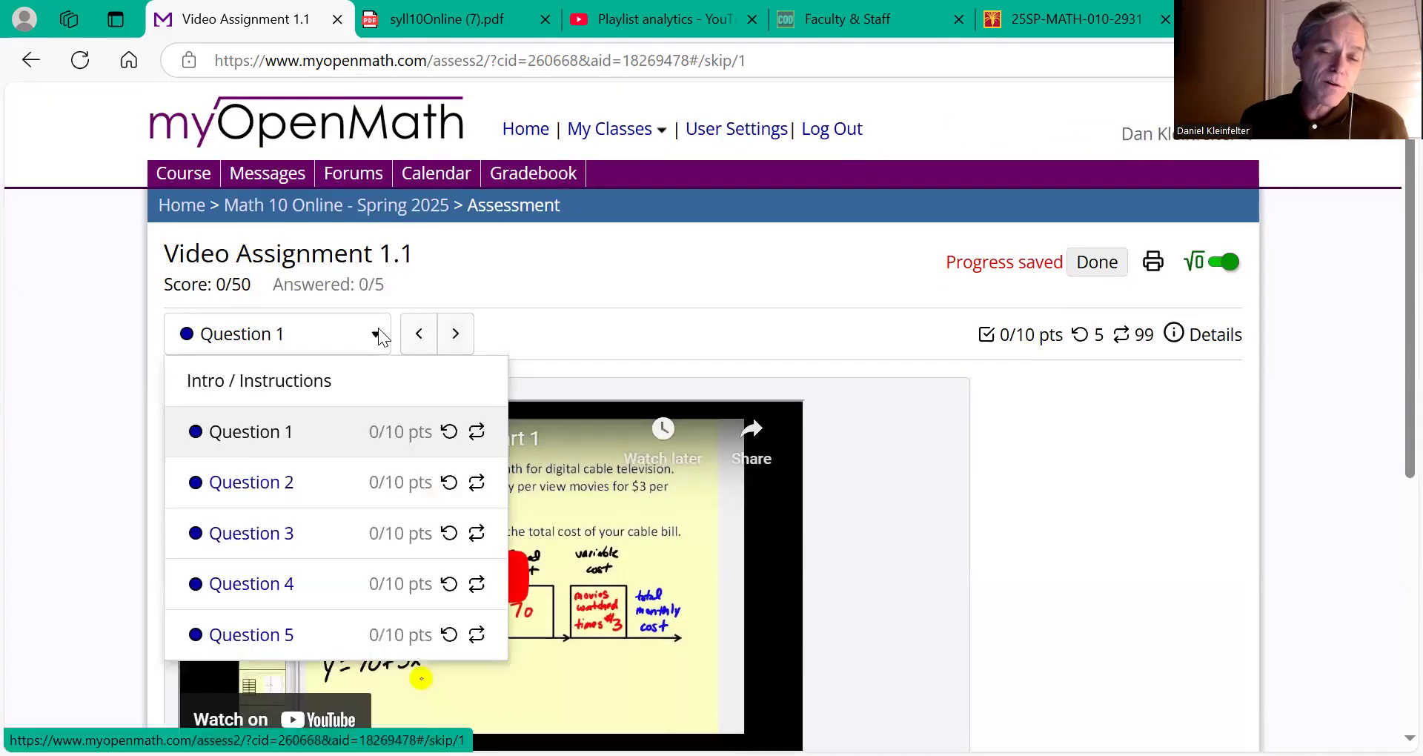
scroll(320, 428, down, 1)
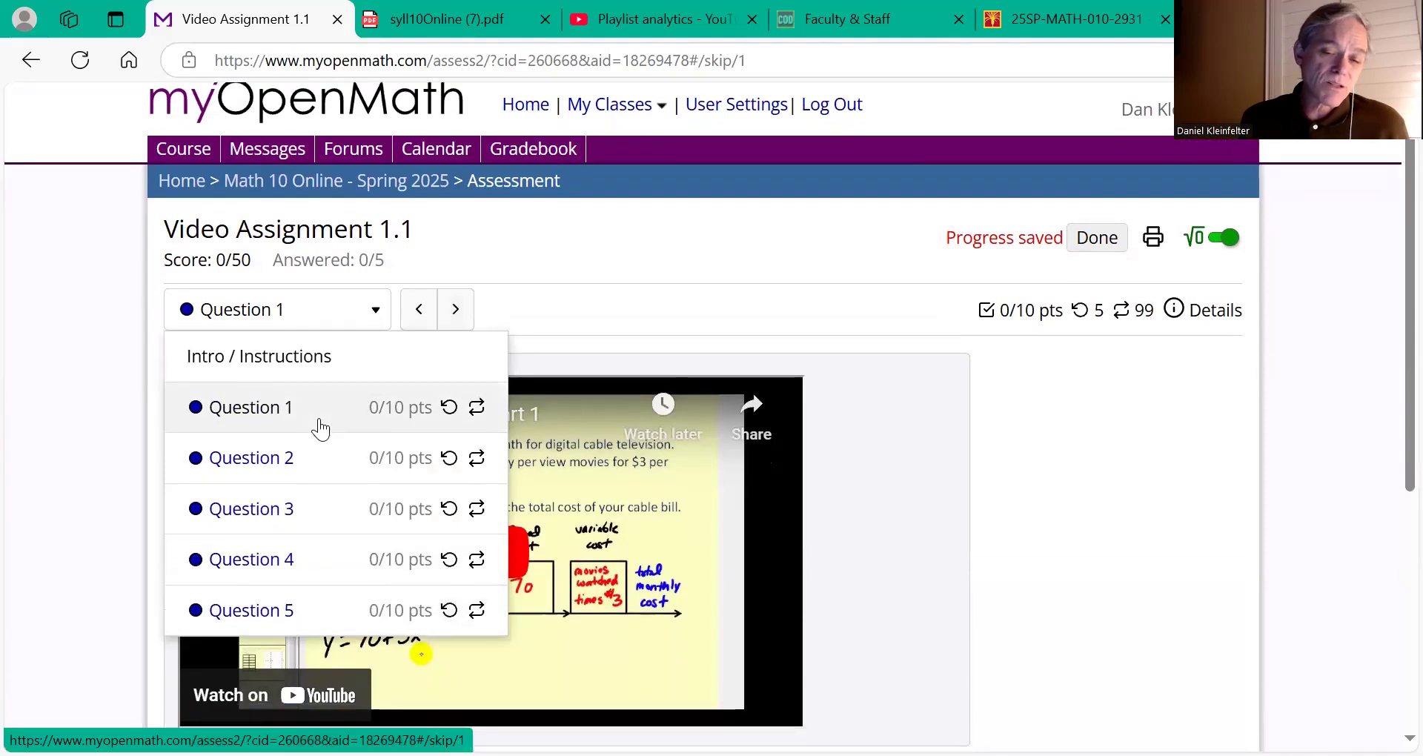
click(231, 561)
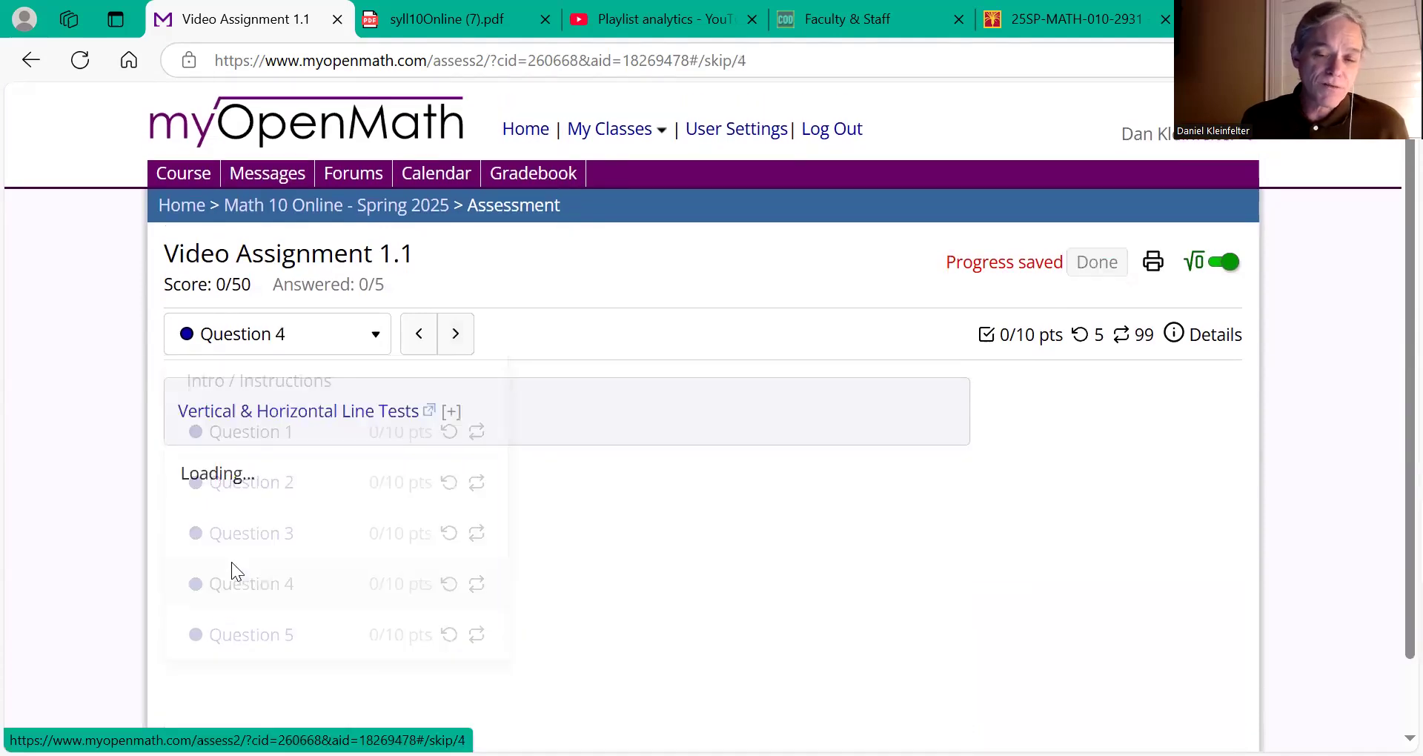
scroll(560, 510, down, 2)
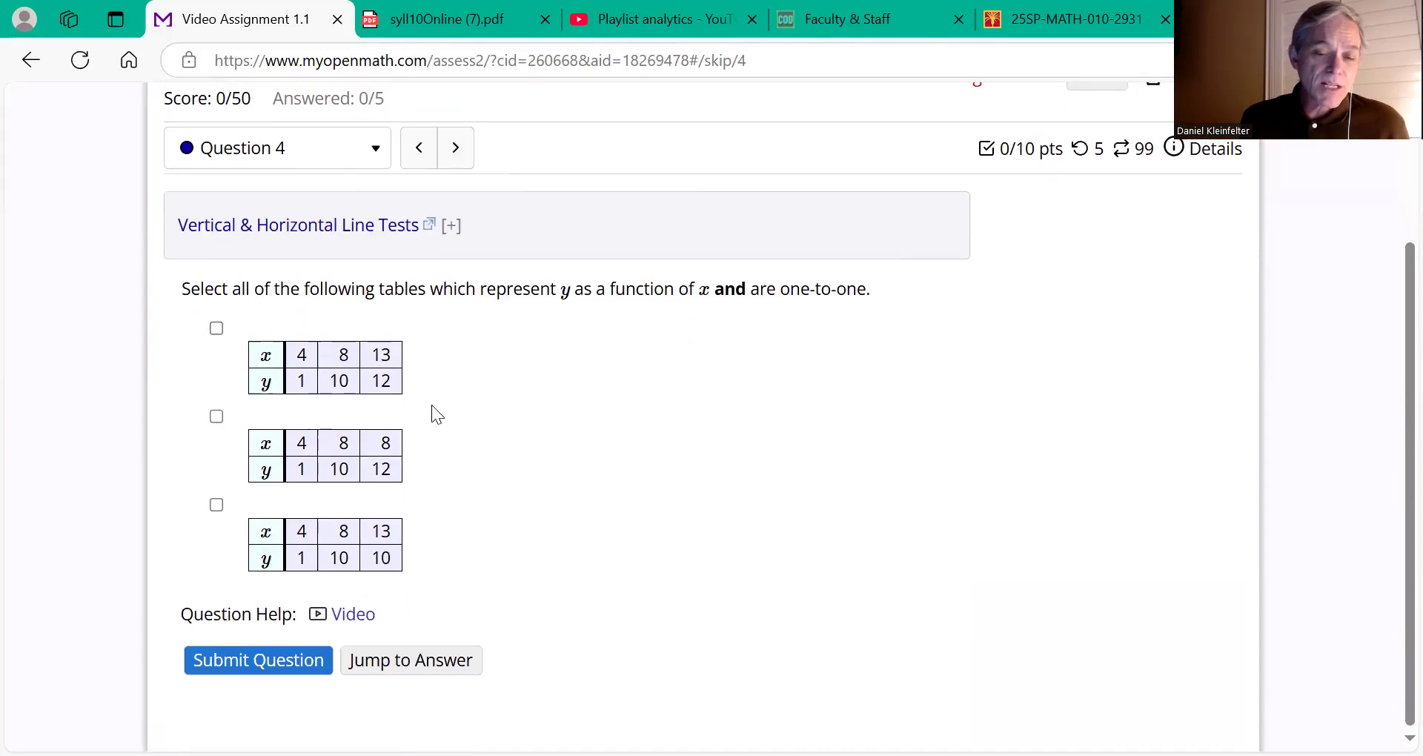
click(415, 148)
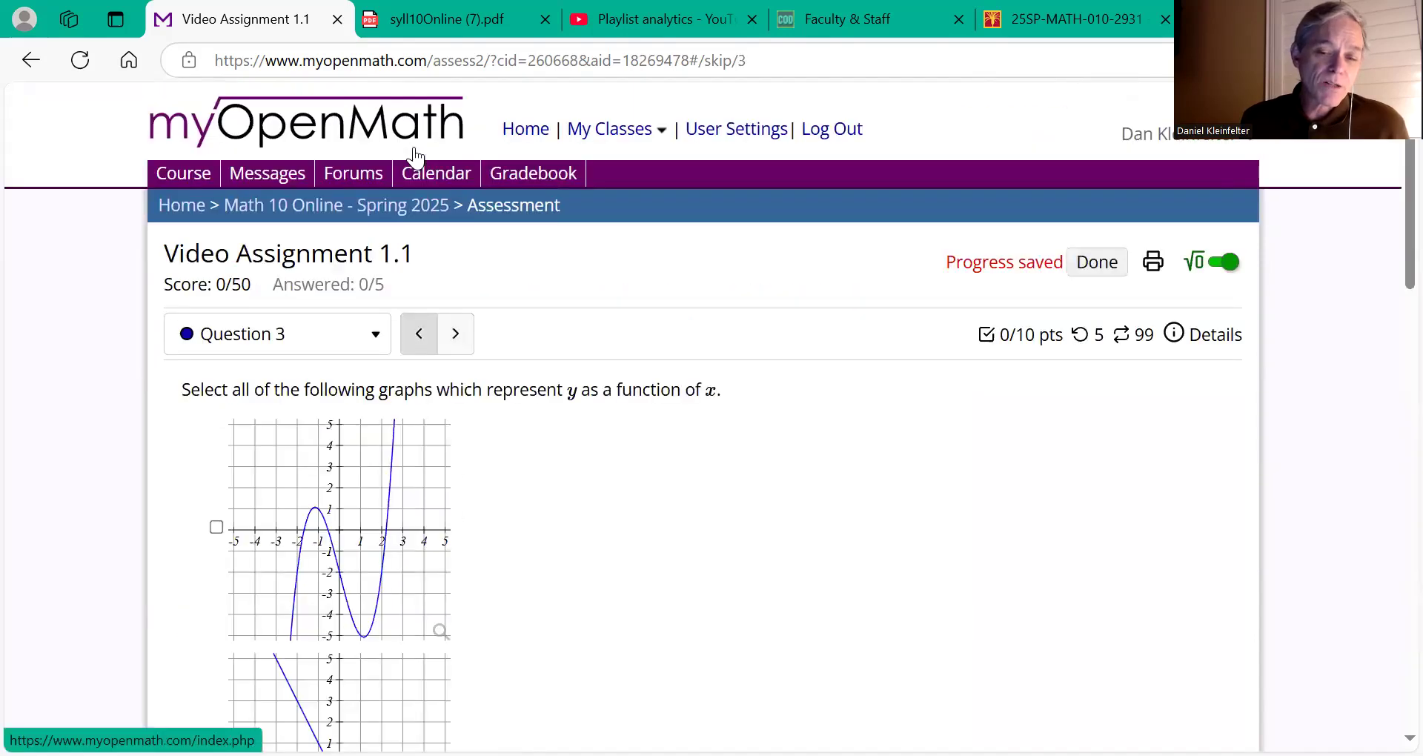
click(422, 333)
click(422, 334)
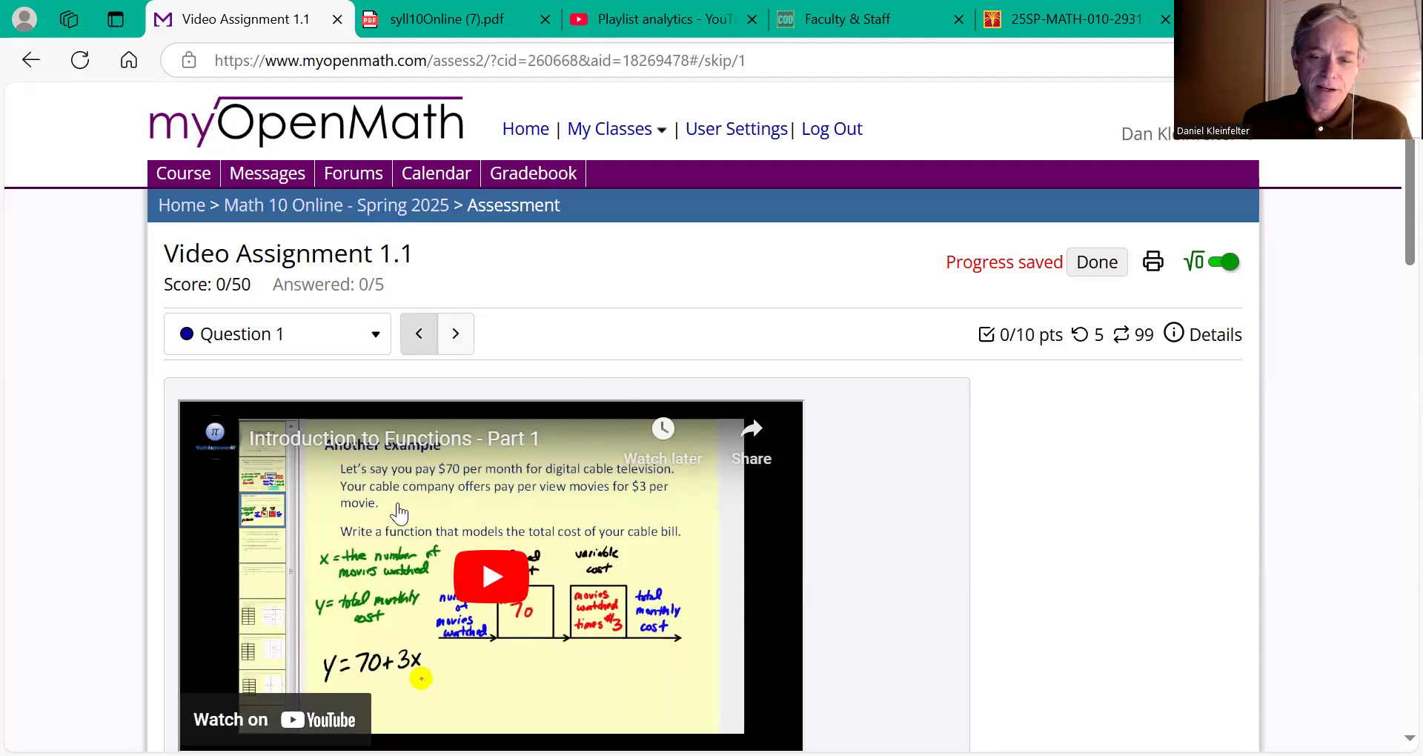
Step: Return to the Math 10 Online - Spring 2025 course page via the breadcrumb
click(339, 210)
scroll(373, 590, down, 10)
scroll(373, 590, down, 3)
scroll(427, 260, up, 4)
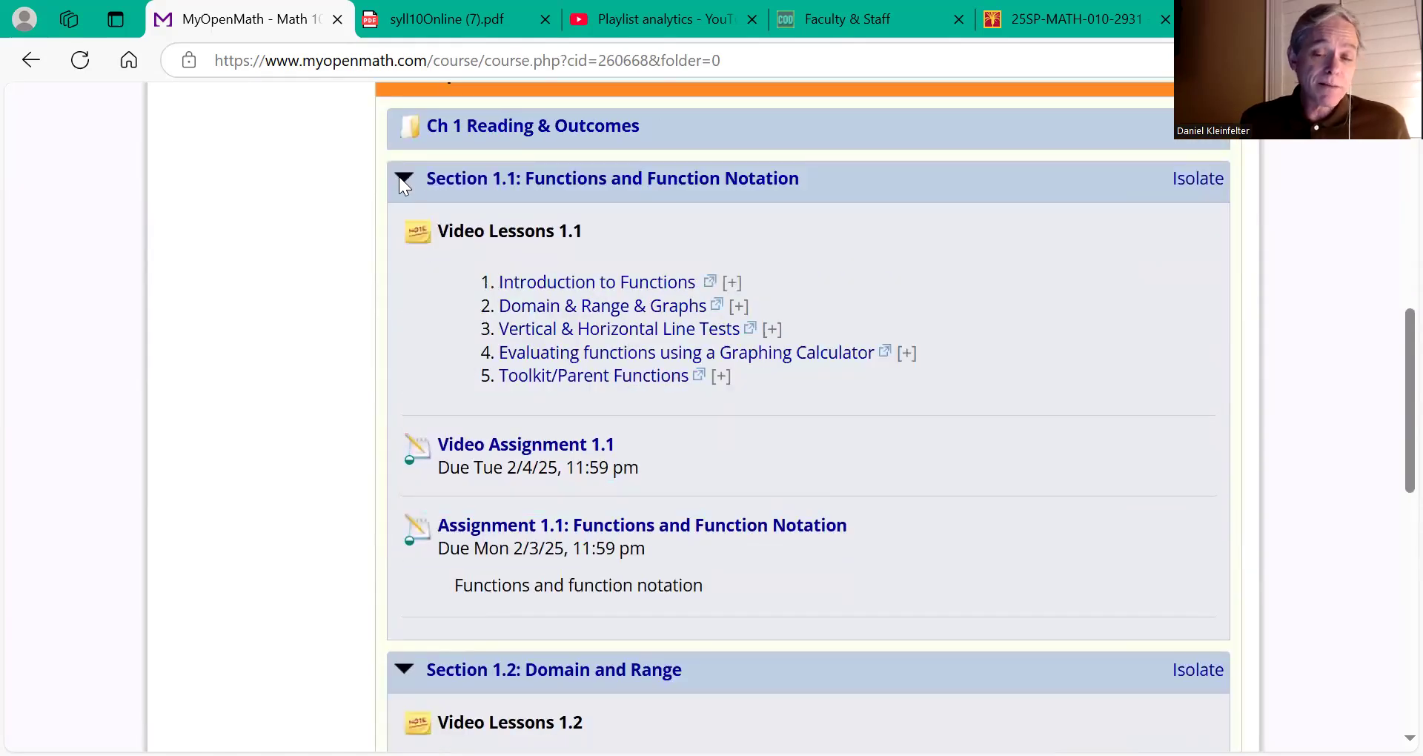
Step: Collapse Section 1.1: Functions and Function Notation and look over the Chapter 1 course page
click(403, 180)
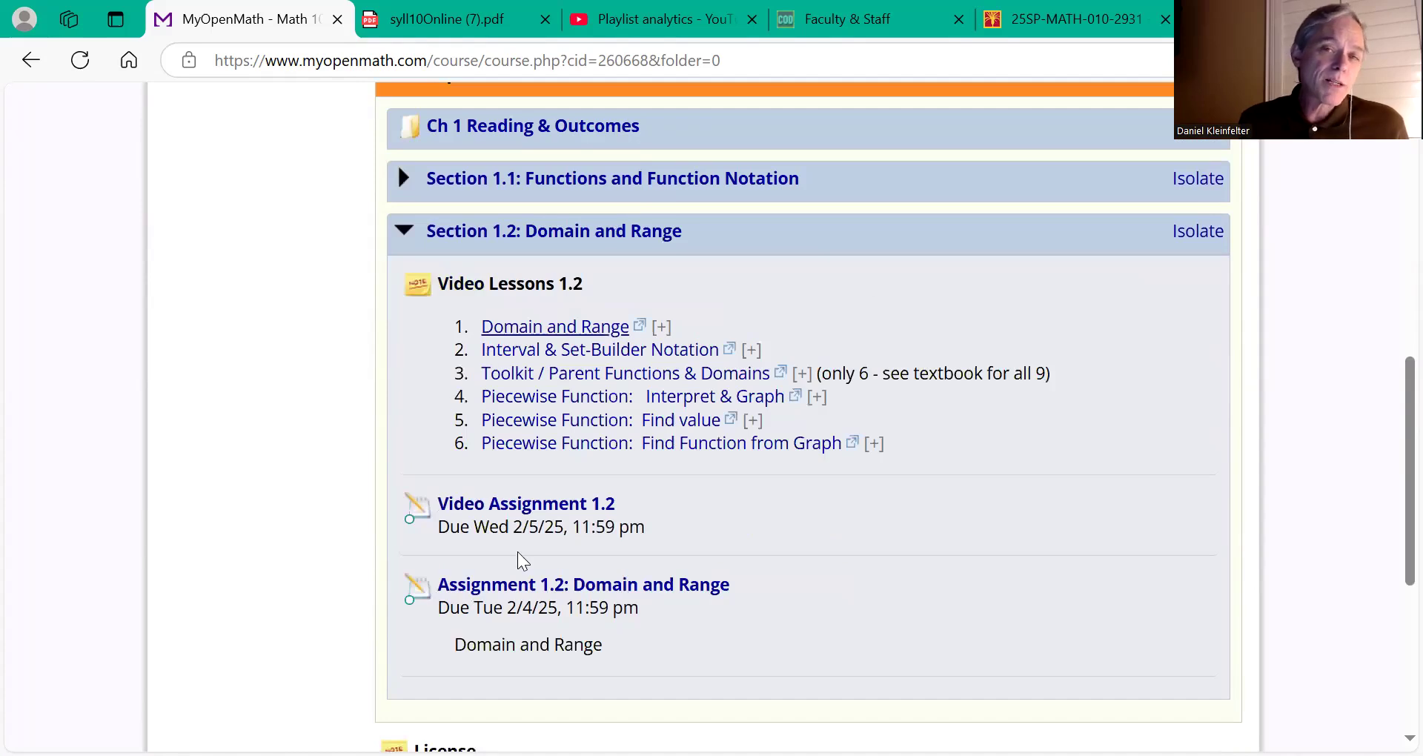
scroll(526, 445, up, 2)
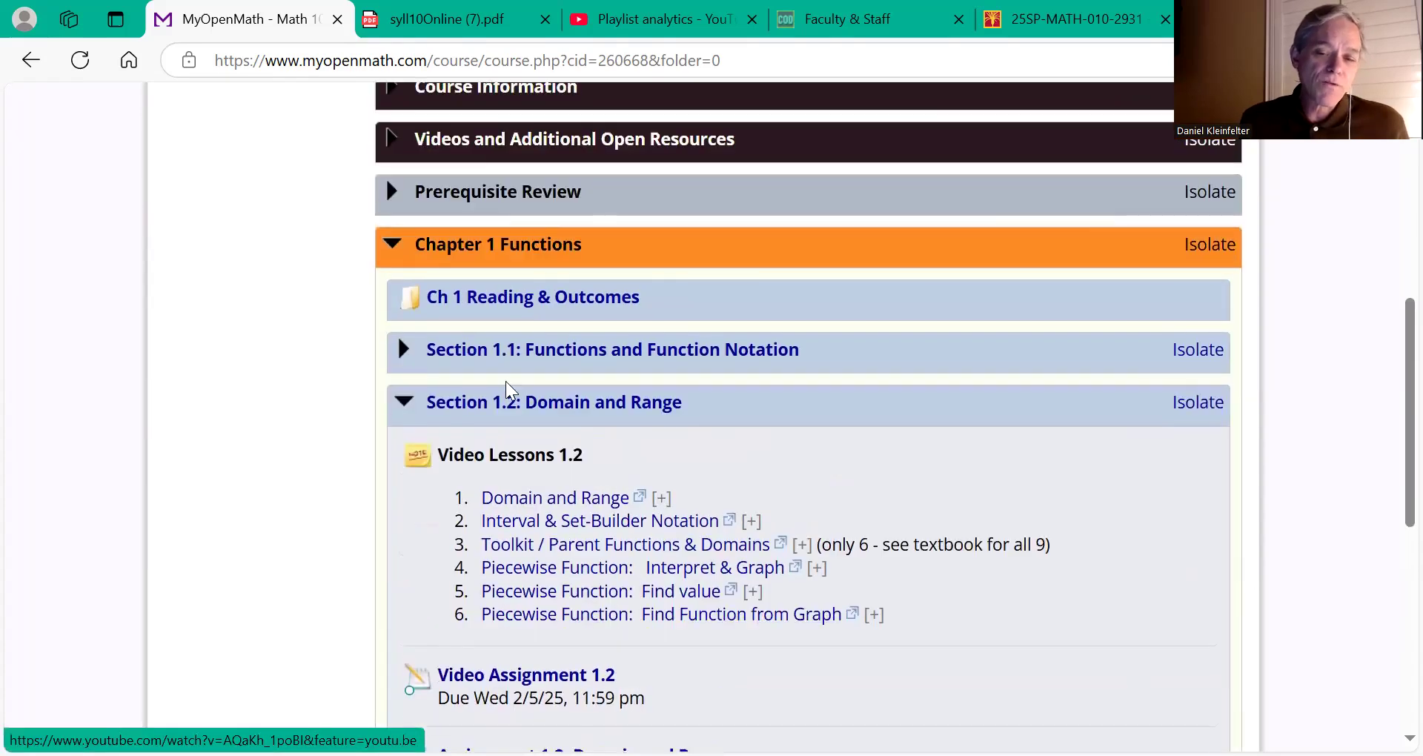
scroll(513, 417, up, 7)
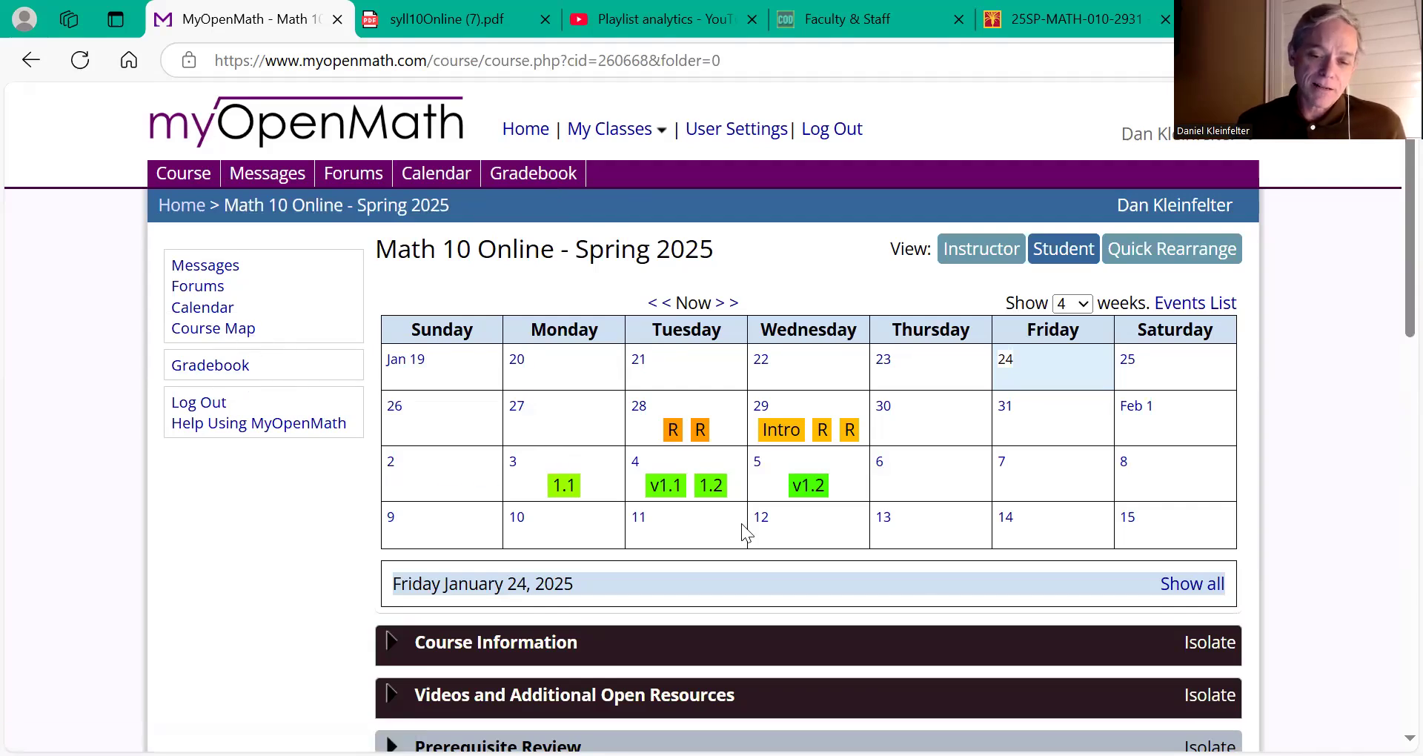
scroll(914, 589, down, 4)
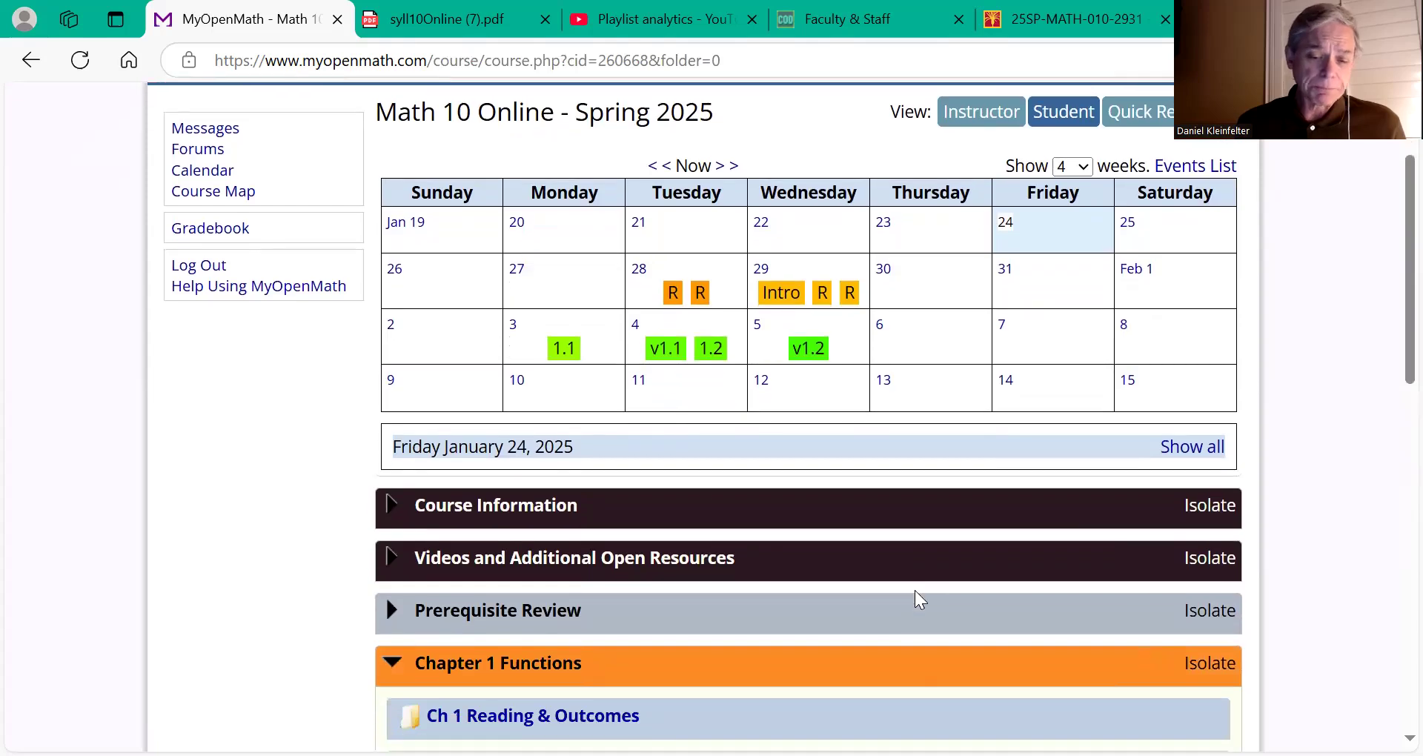